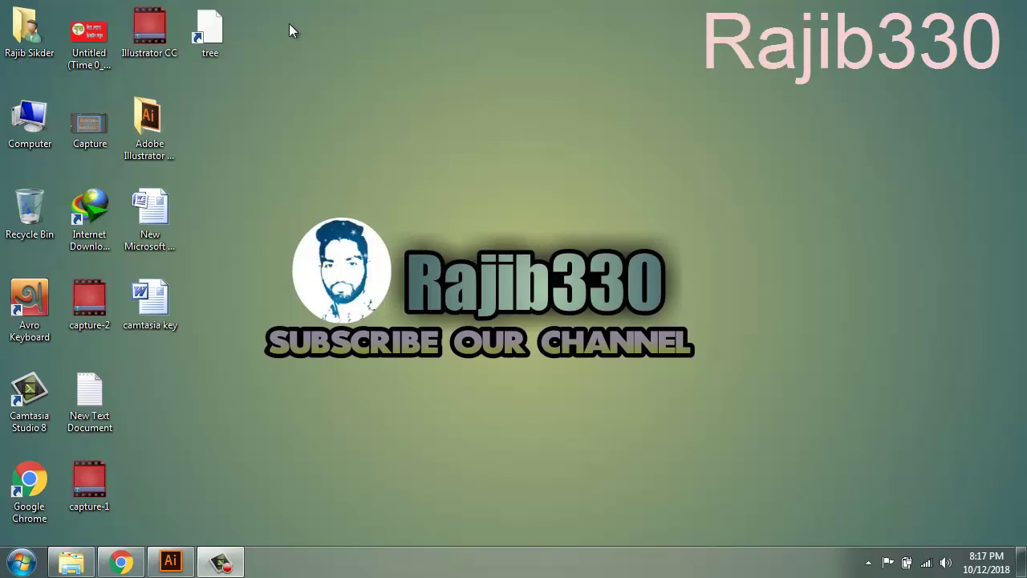
Step: Refresh the desktop four times, then restore the Illustrator window with the TYPE TEXT IN CIRCLE document
right_click(328, 55)
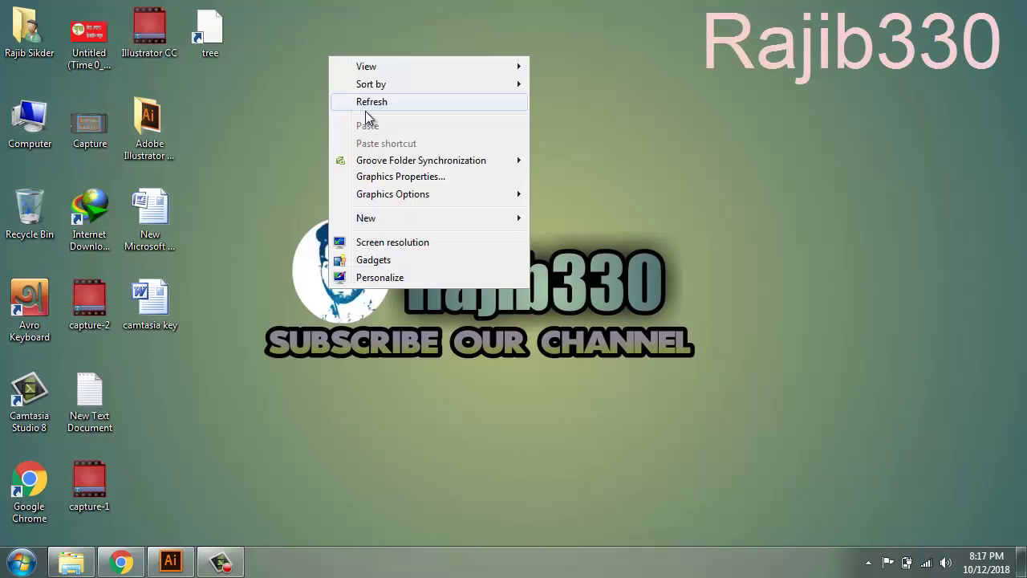
left_click(373, 102)
right_click(376, 93)
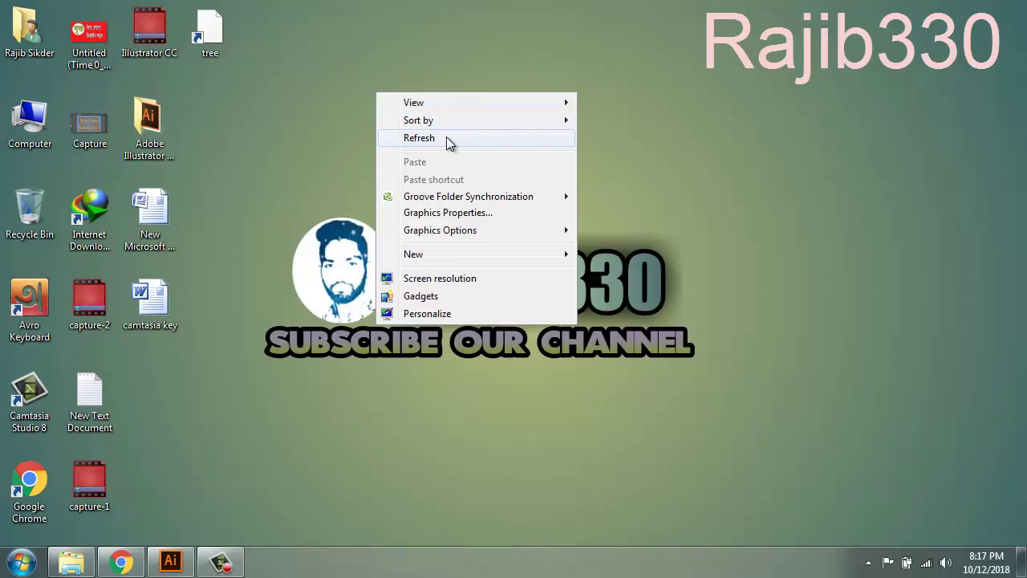
left_click(445, 140)
right_click(398, 98)
left_click(454, 142)
right_click(436, 125)
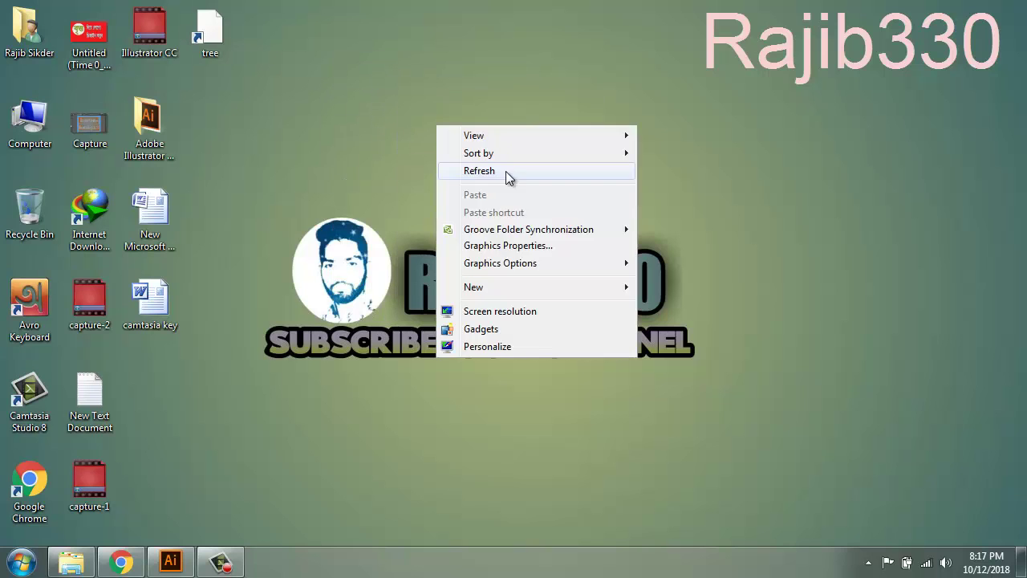
left_click(505, 171)
left_click(171, 565)
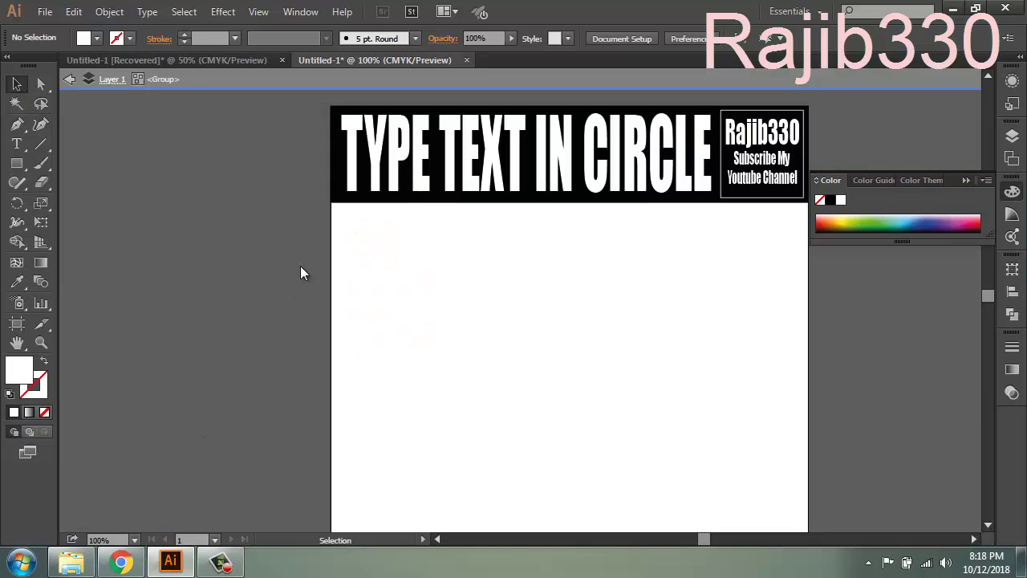
Step: Close the Color panel and draw a roughly 90 mm circle below the title banner
left_click(965, 180)
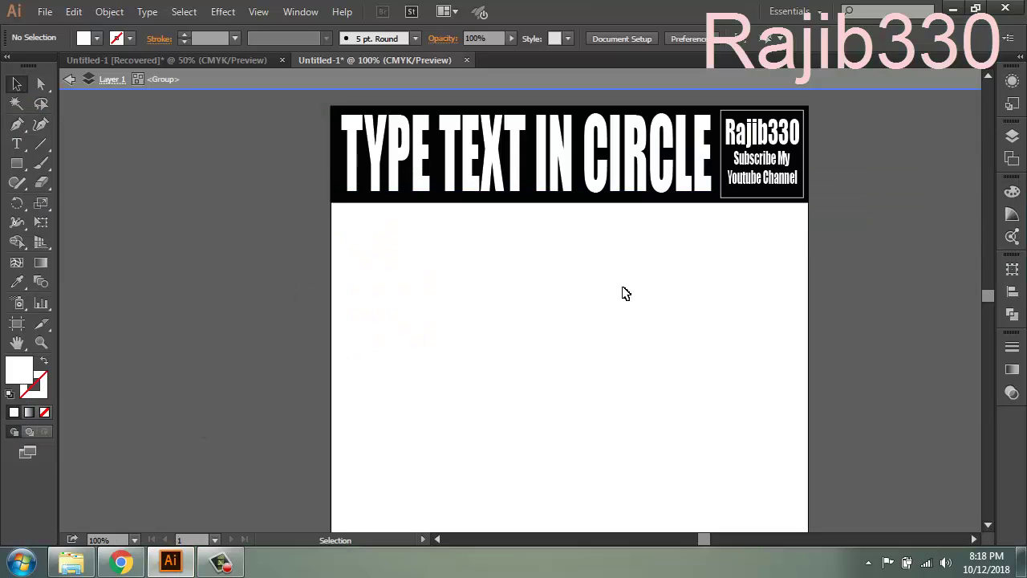
scroll(554, 300, "down", 2)
scroll(560, 302, "up", 1)
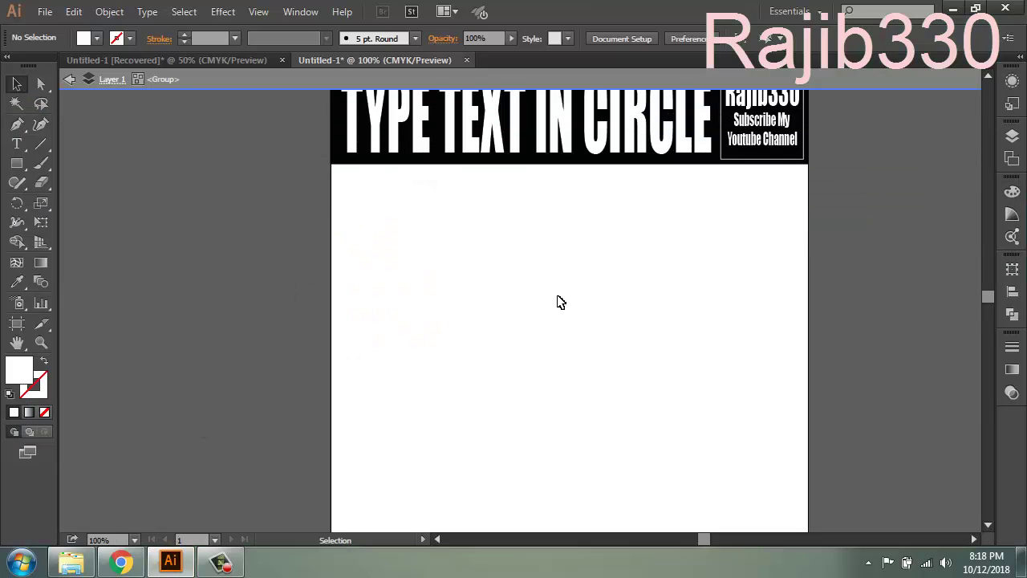
left_click(17, 166)
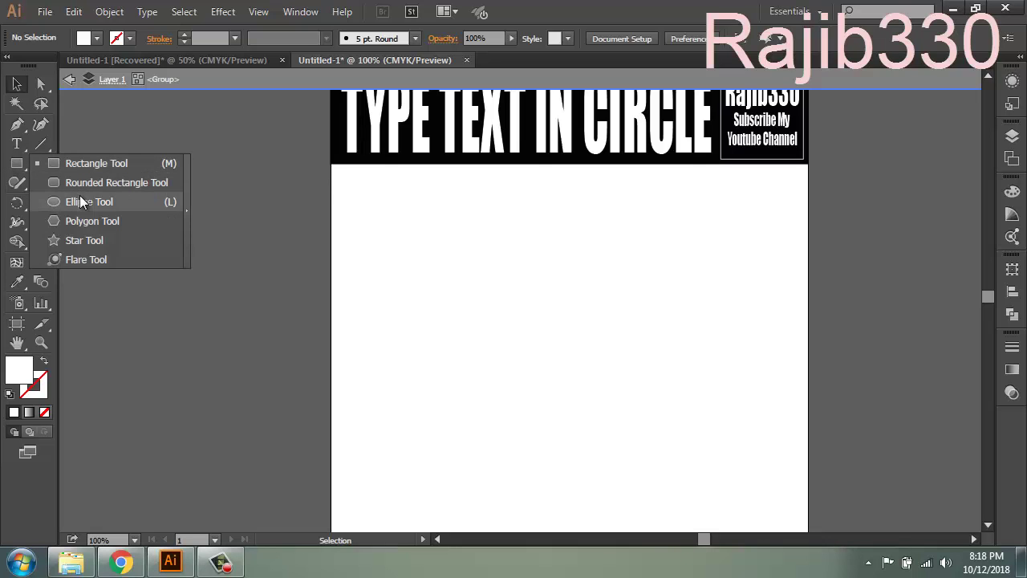
left_click(110, 207)
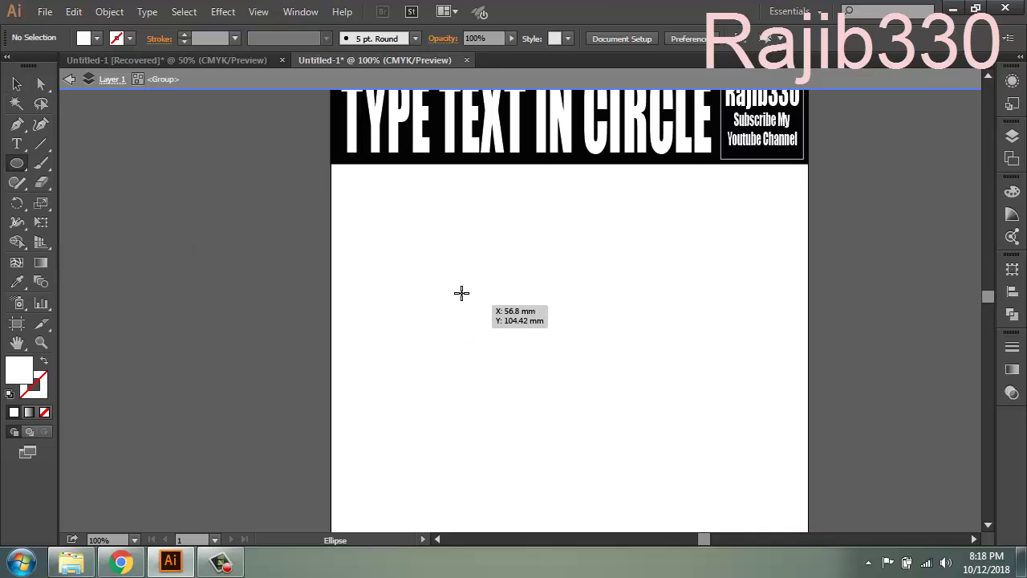
mouse_move(488, 305)
left_mouse_down()
mouse_move(564, 457)
mouse_move(582, 445)
left_mouse_up()
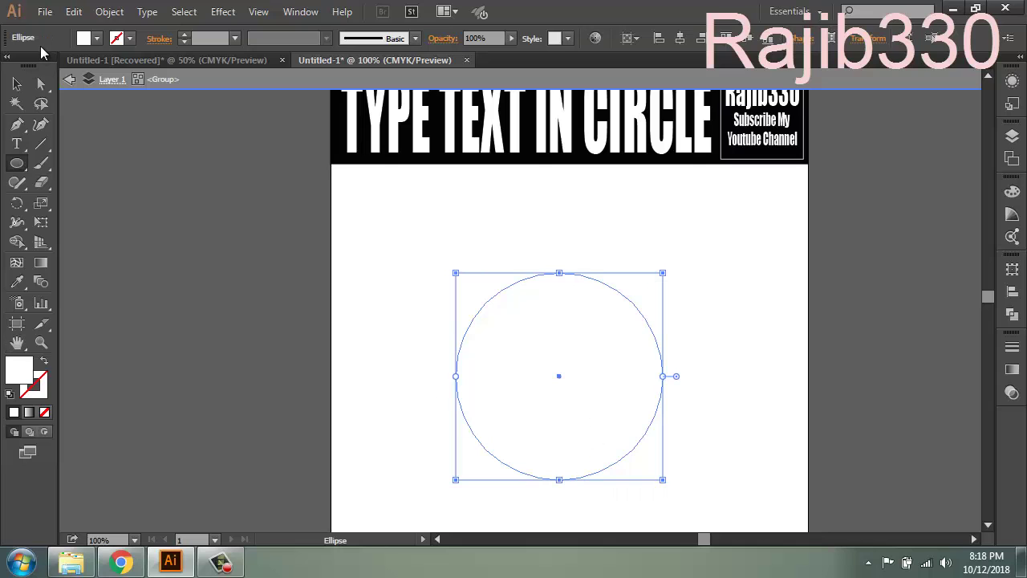
Step: Set the circle's Fill to None and its Stroke to black
left_click(17, 85)
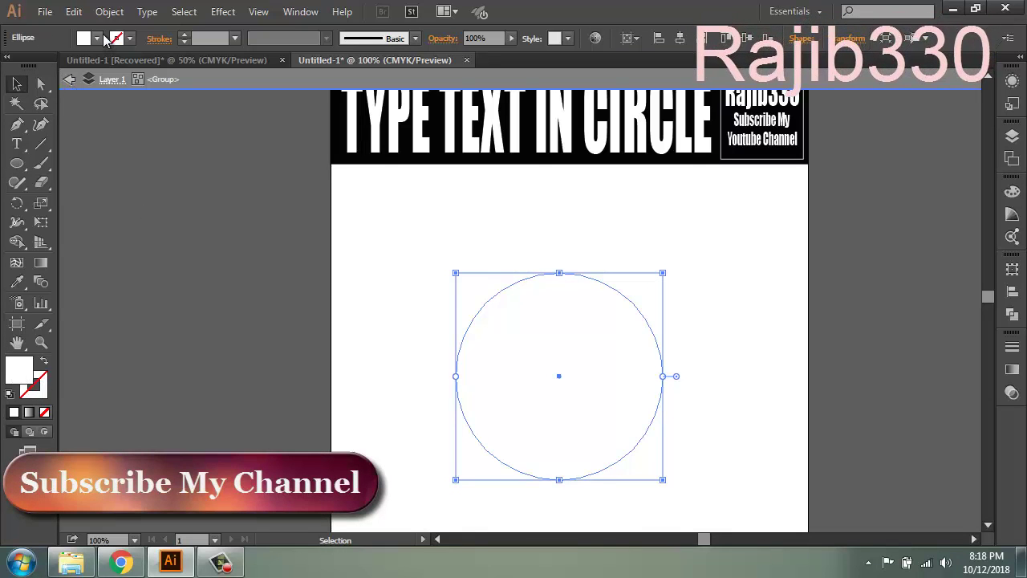
left_click(97, 39)
left_click(11, 65)
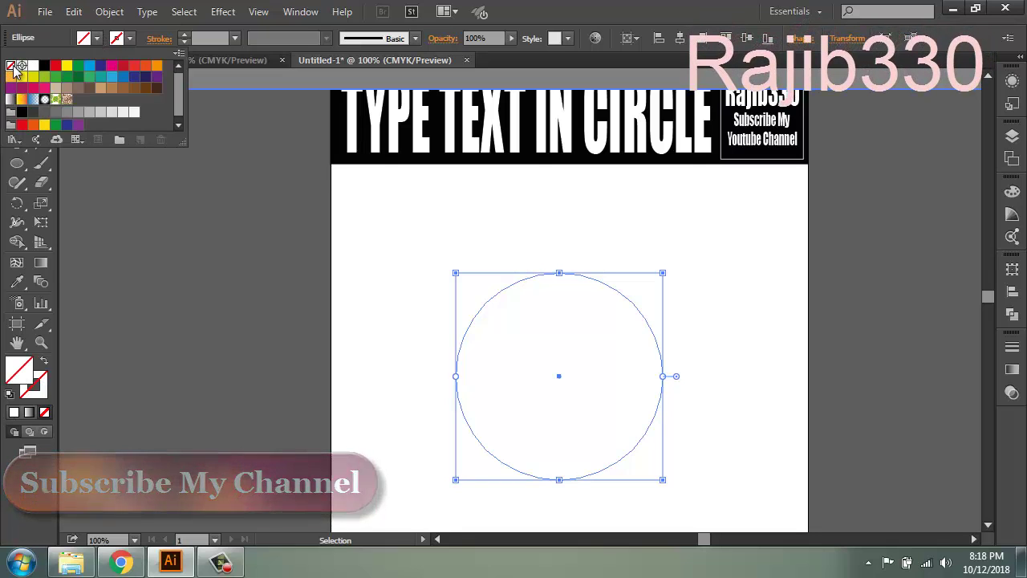
left_click(130, 39)
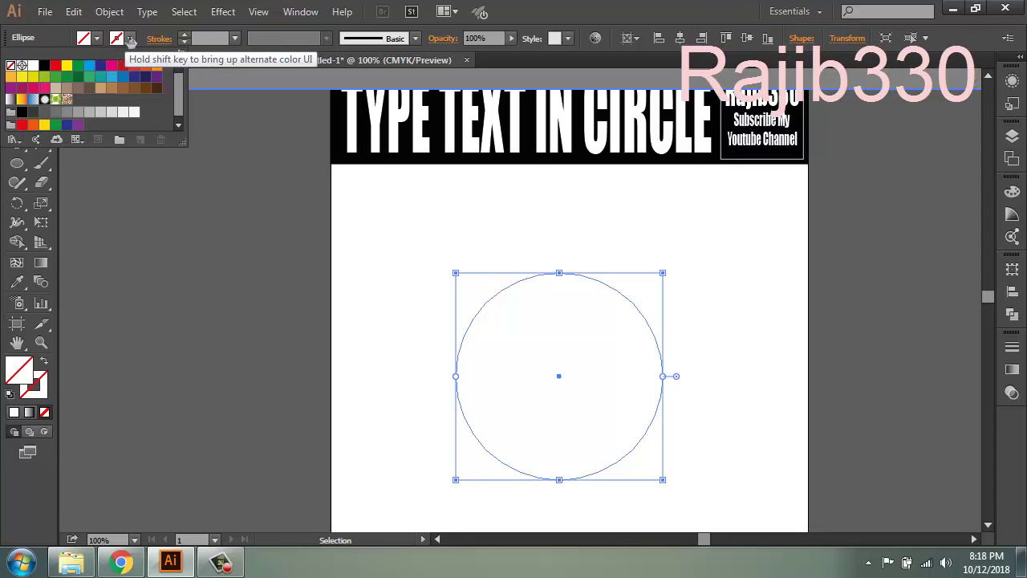
left_click(45, 65)
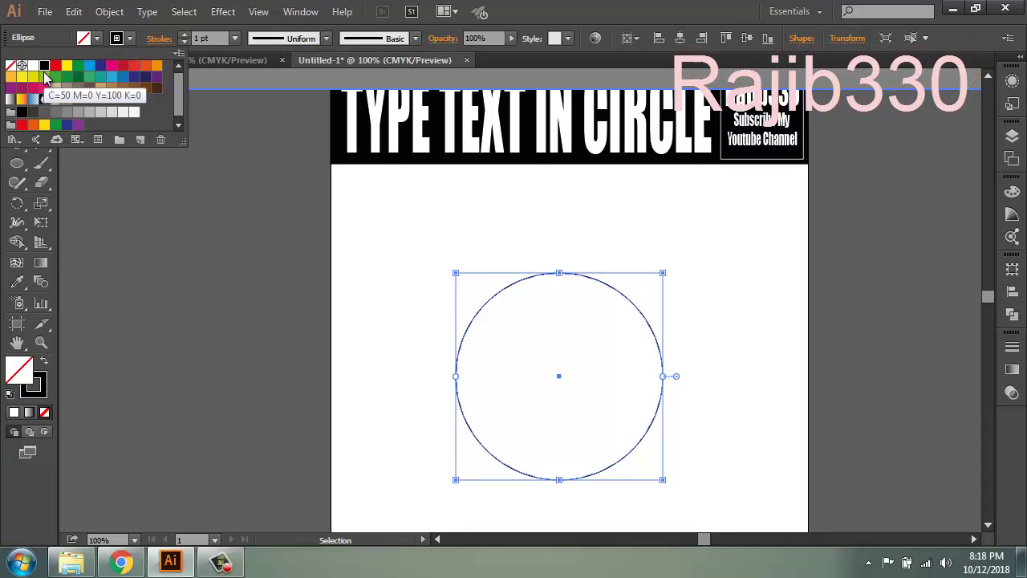
Step: Set the circle's stroke weight to 3 pt and reselect it
left_click(184, 36)
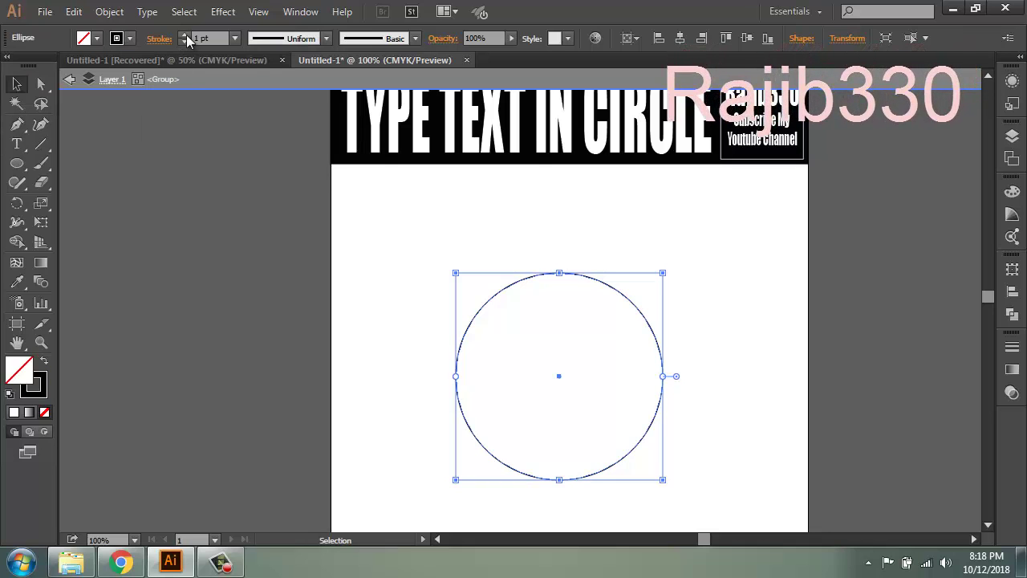
left_click(184, 36)
left_click(184, 36)
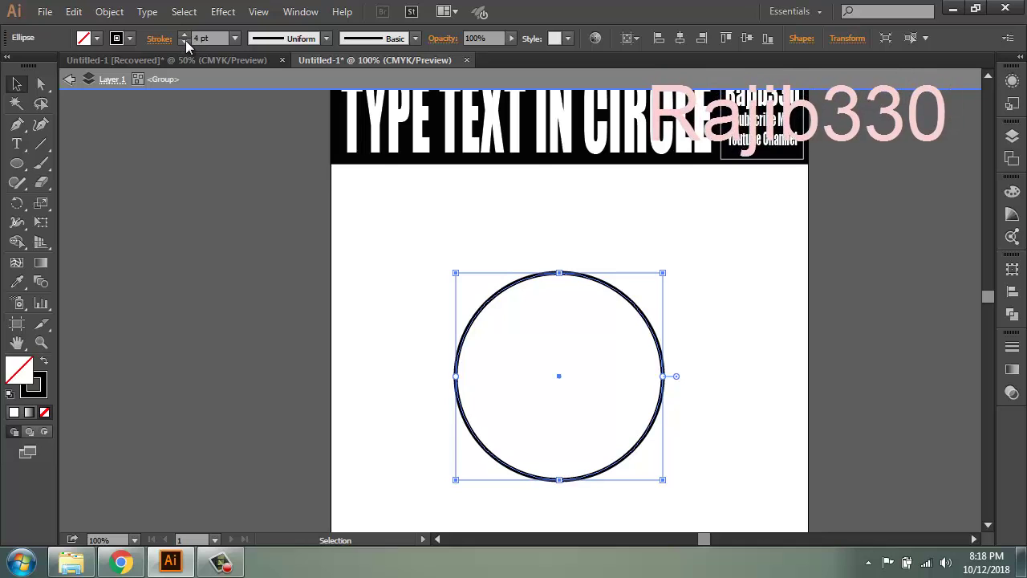
left_click(185, 41)
left_click(186, 41)
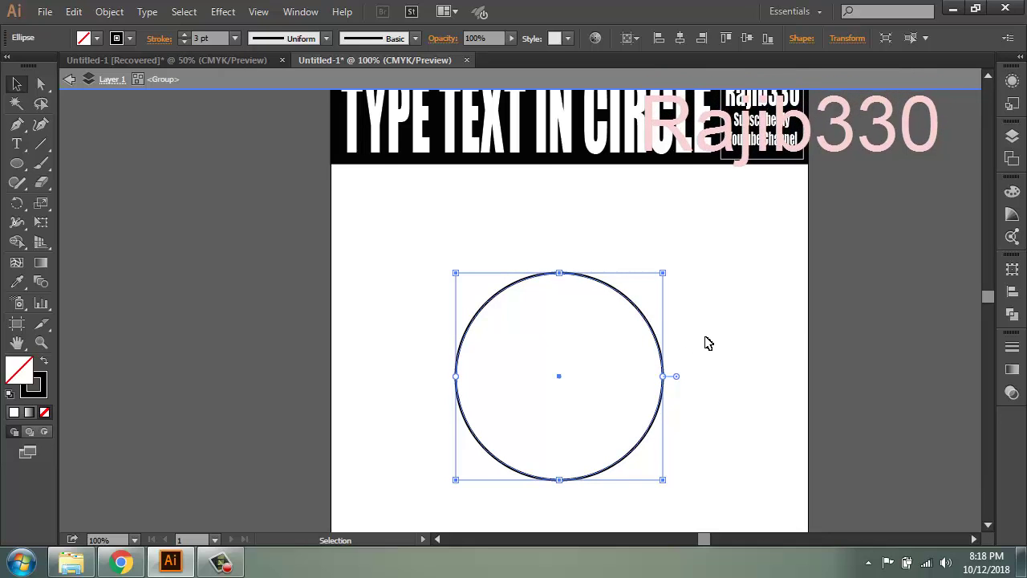
left_click(592, 351)
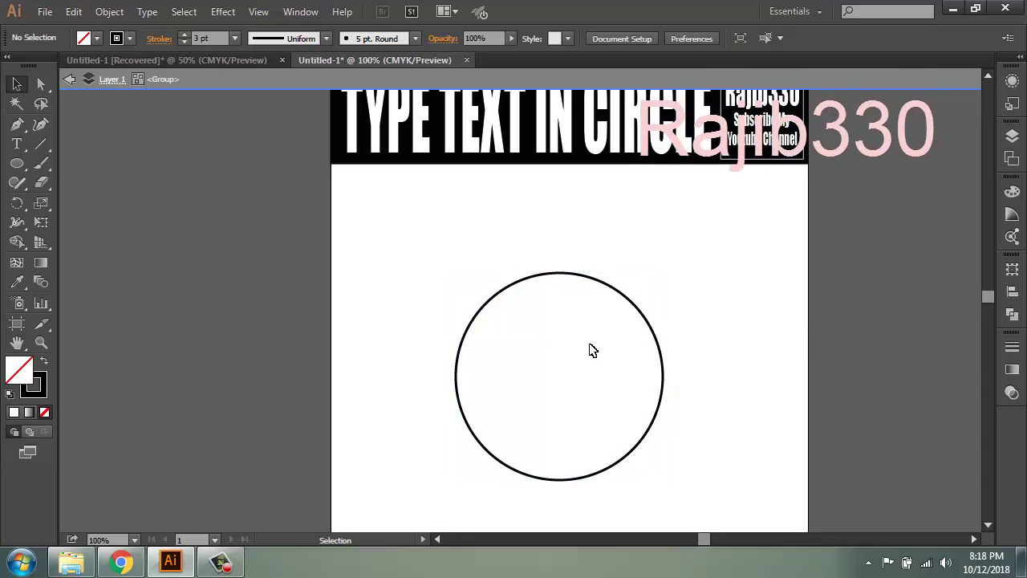
left_click(585, 275)
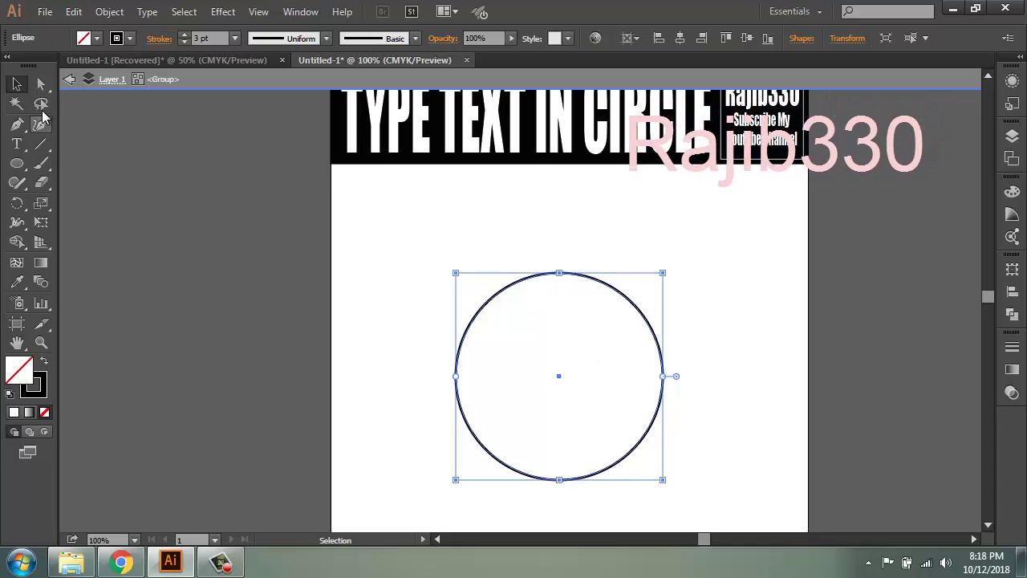
left_click(74, 12)
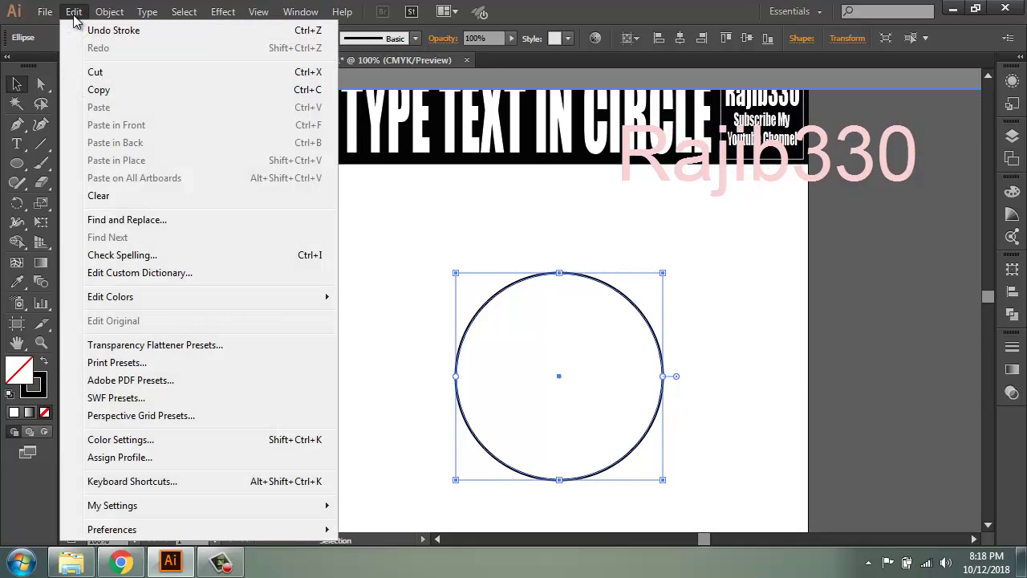
Step: Copy and paste the circle in front, then scale the copy to about 71 mm around the centre
left_click(137, 94)
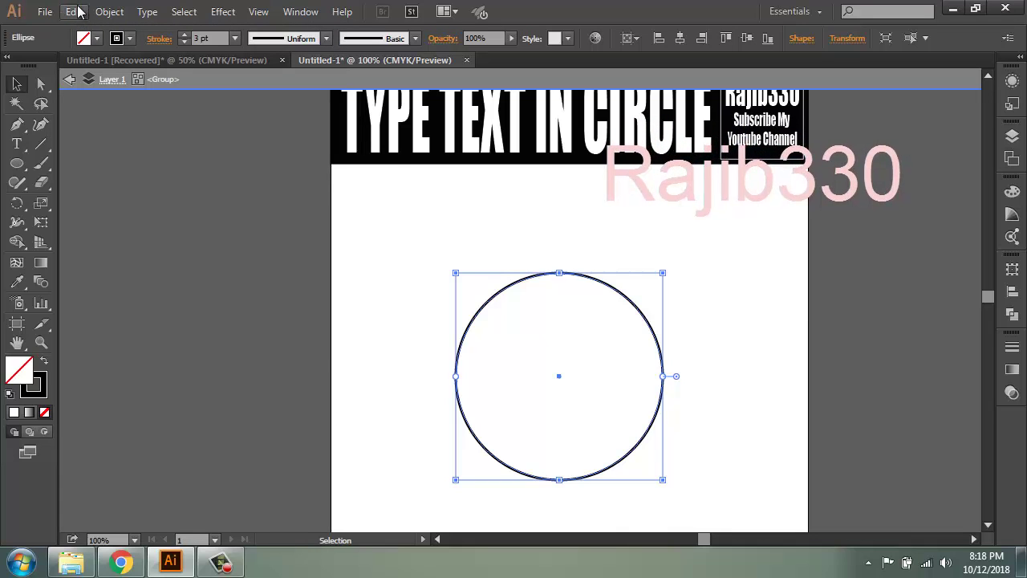
left_click(74, 12)
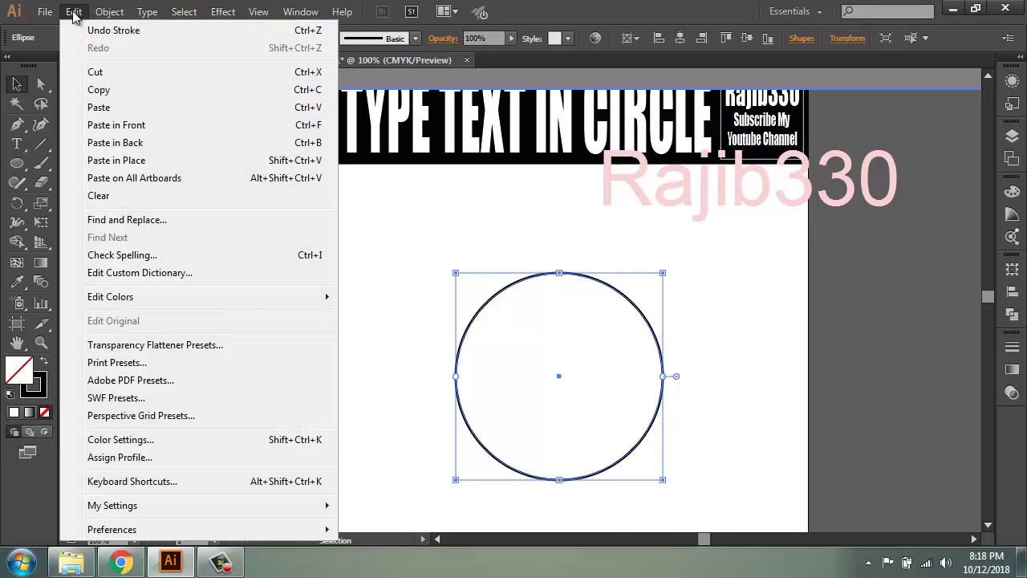
left_click(120, 126)
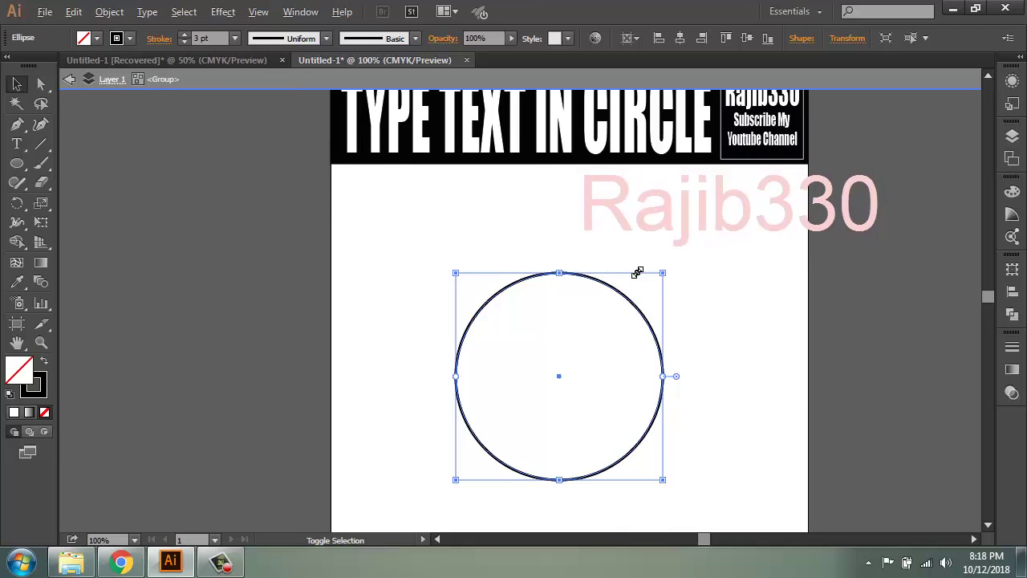
left_click_drag(646, 289, 639, 297)
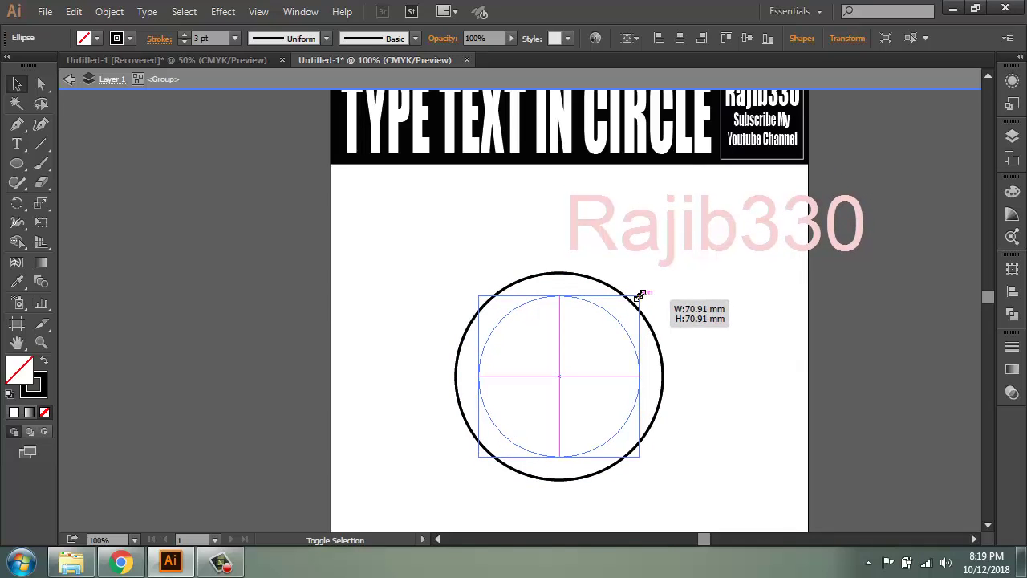
left_click_drag(639, 297, 639, 294)
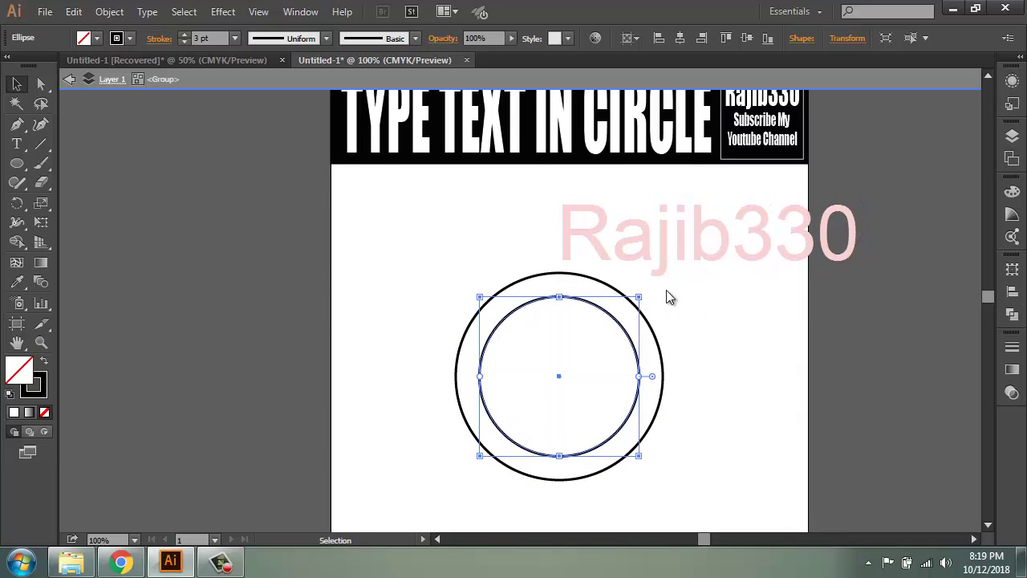
left_click(612, 417)
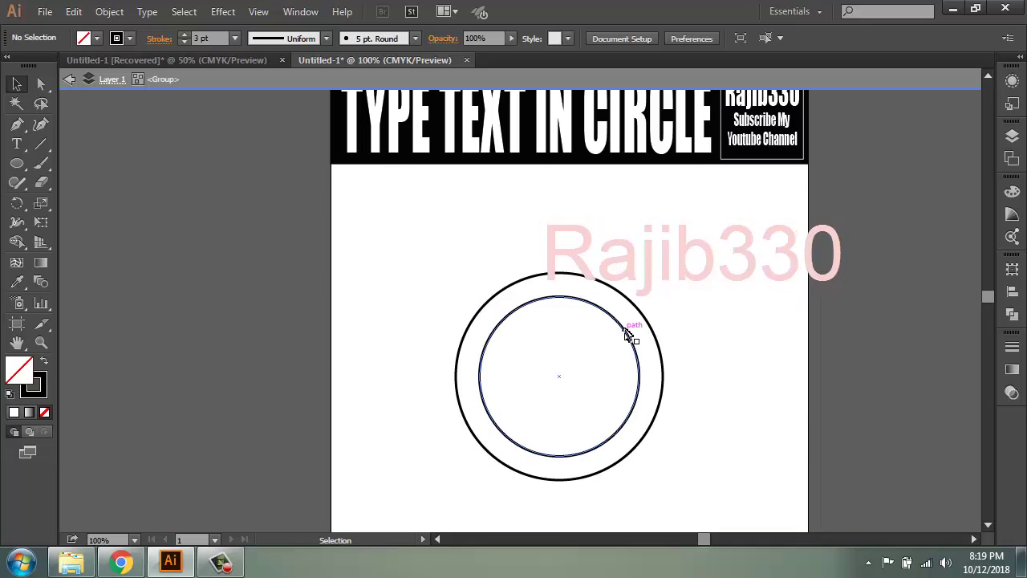
left_click(627, 335)
left_click(653, 328)
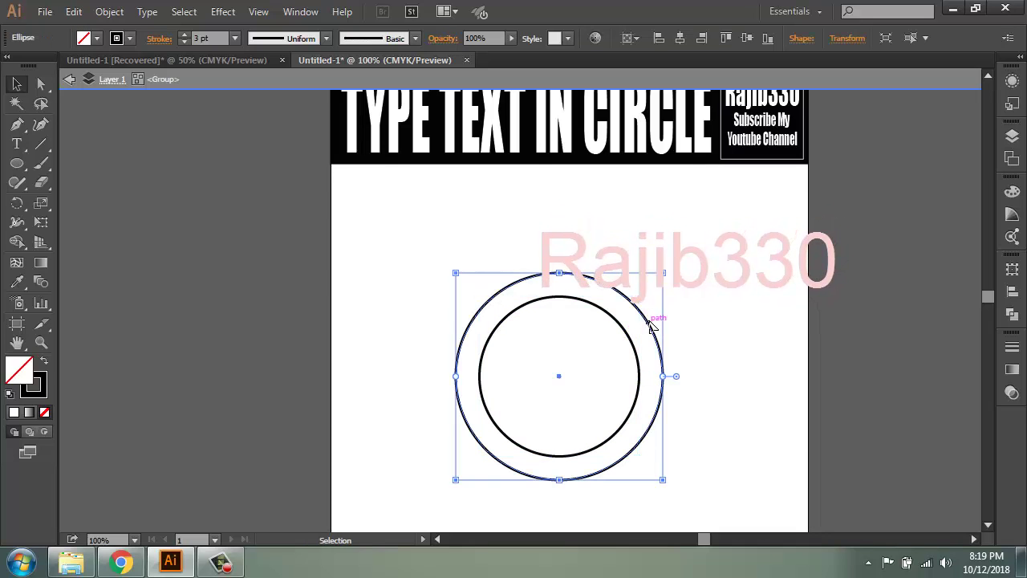
Step: Paste a copy of the inner circle in front and shrink it to about 50 mm around the centre
left_click(728, 321)
left_click(624, 327)
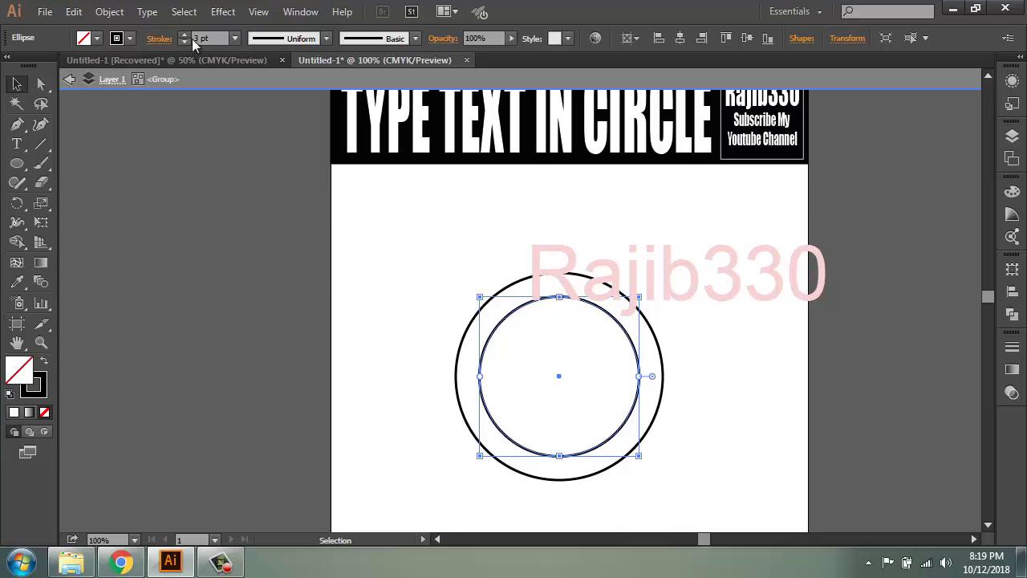
left_click(71, 12)
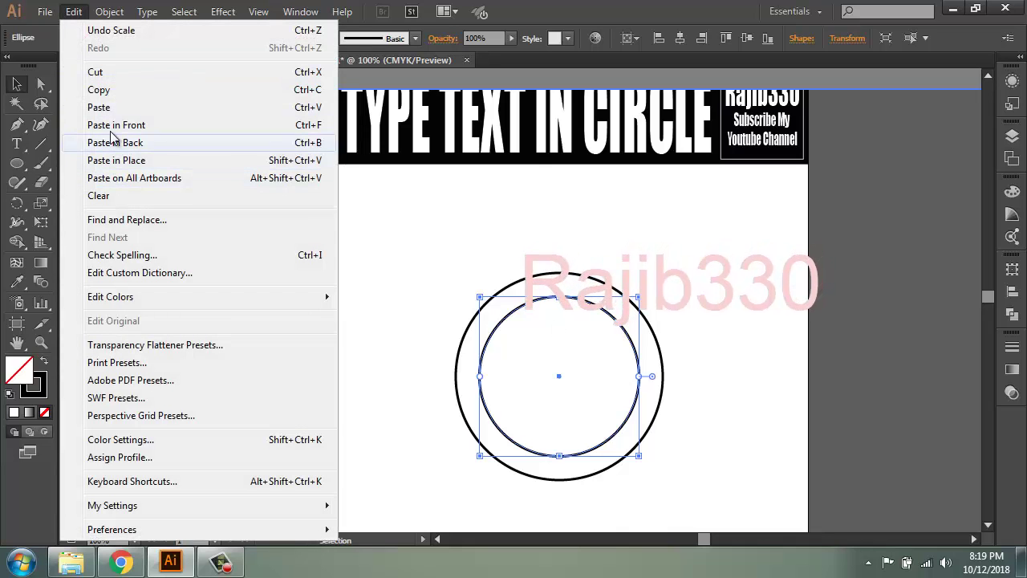
left_click(100, 90)
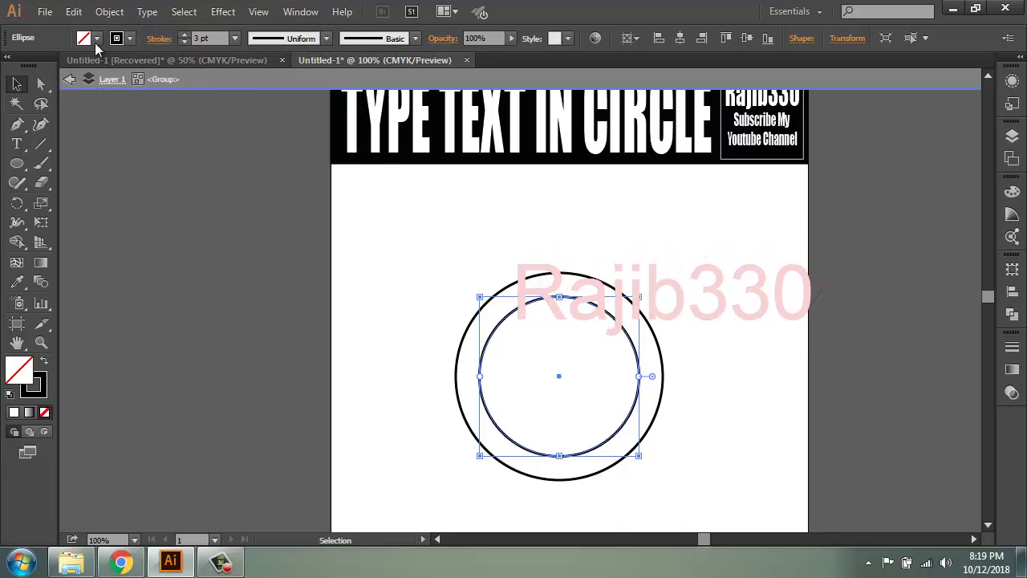
left_click(73, 12)
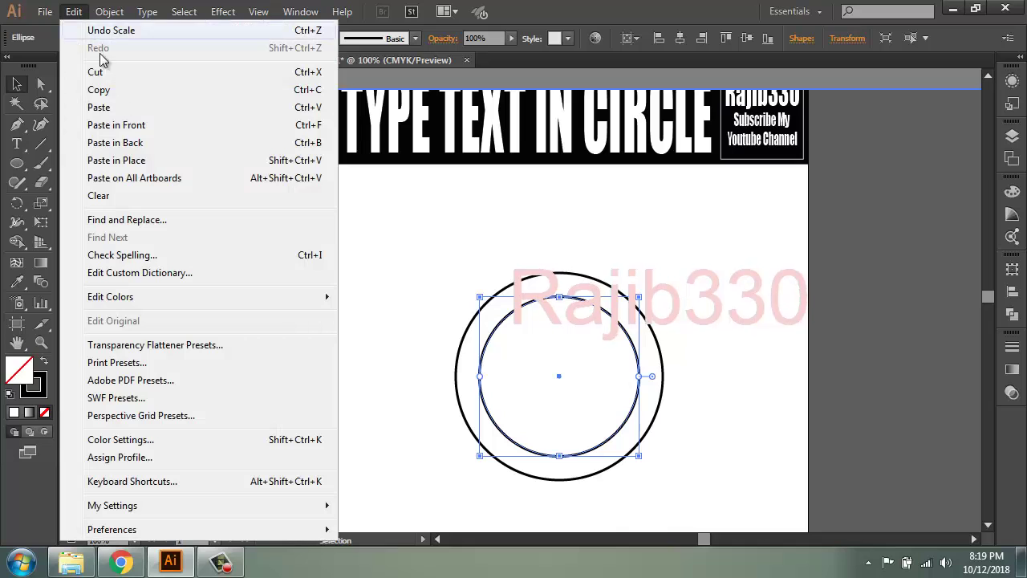
left_click(120, 126)
key("shift")
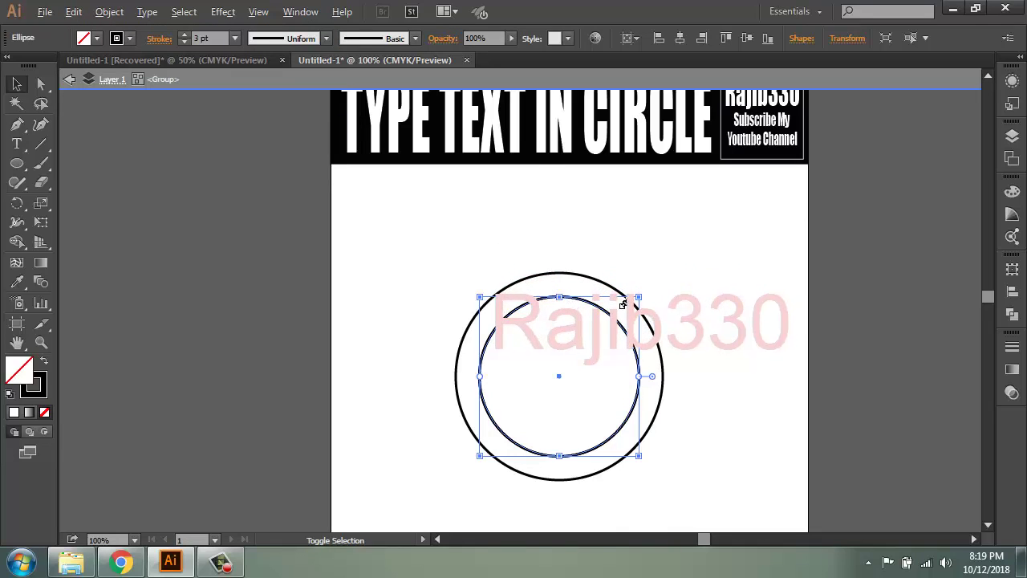
left_click_drag(639, 298, 617, 319)
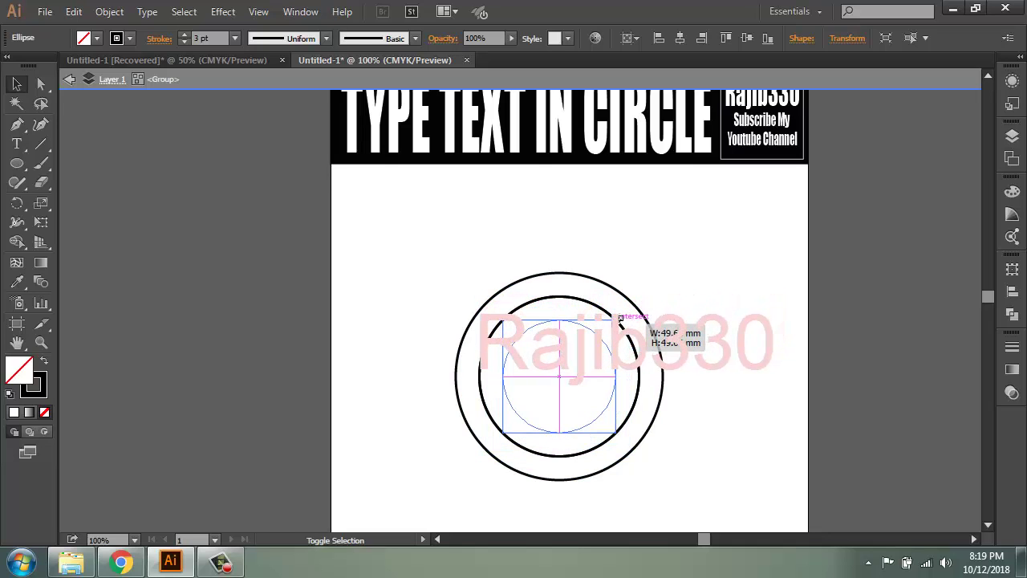
left_click_drag(618, 319, 617, 319)
left_click(692, 310)
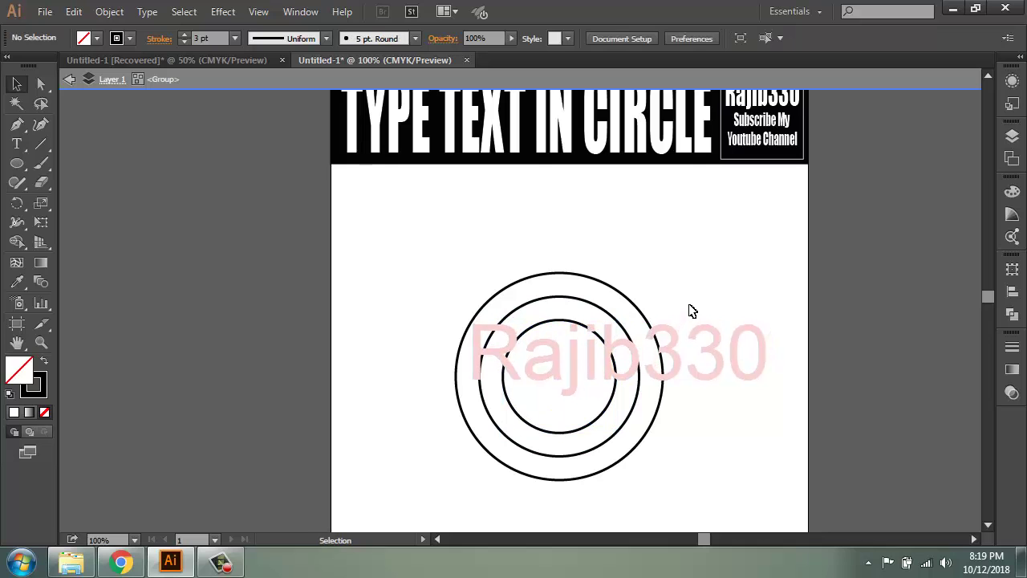
left_click_drag(377, 241, 733, 530)
left_click(808, 395)
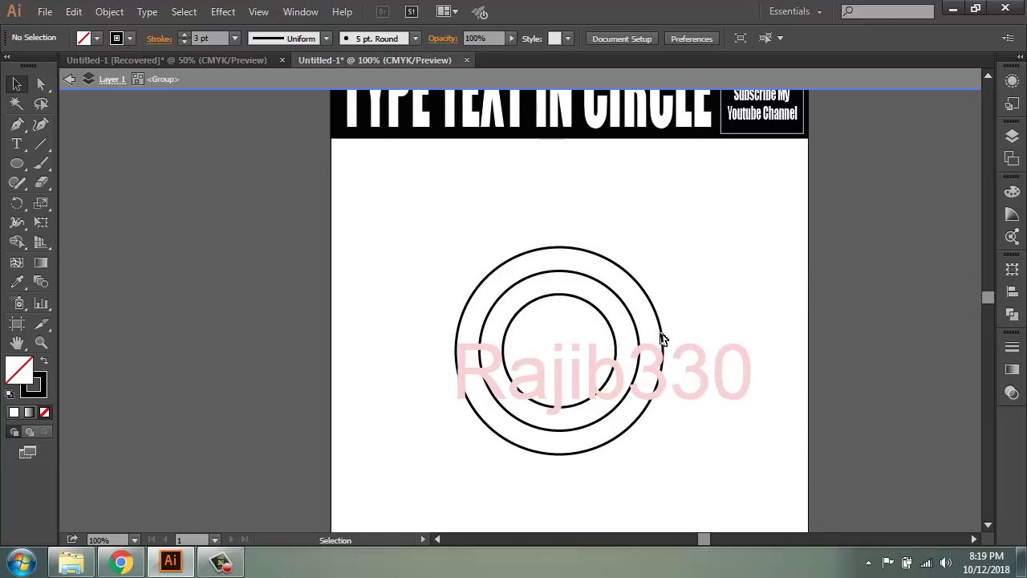
key("ctrl")
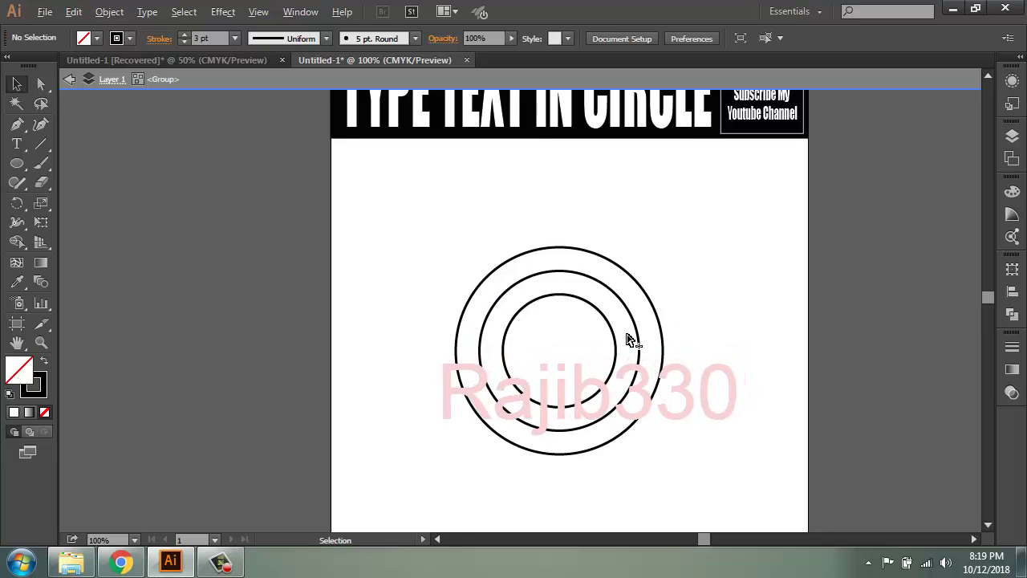
scroll(616, 345, "up", 8)
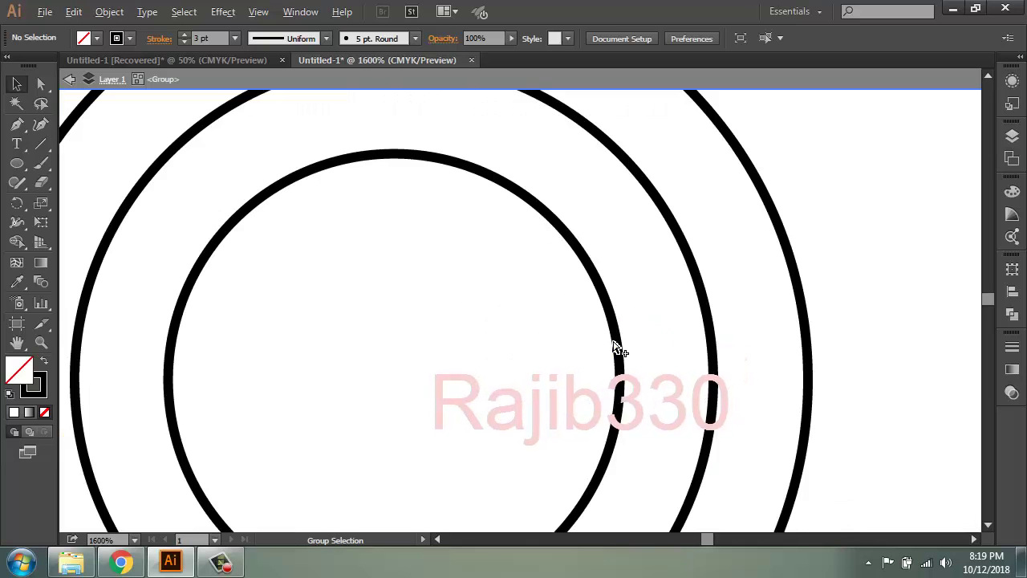
scroll(615, 346, "up", 2)
scroll(614, 345, "down", 8)
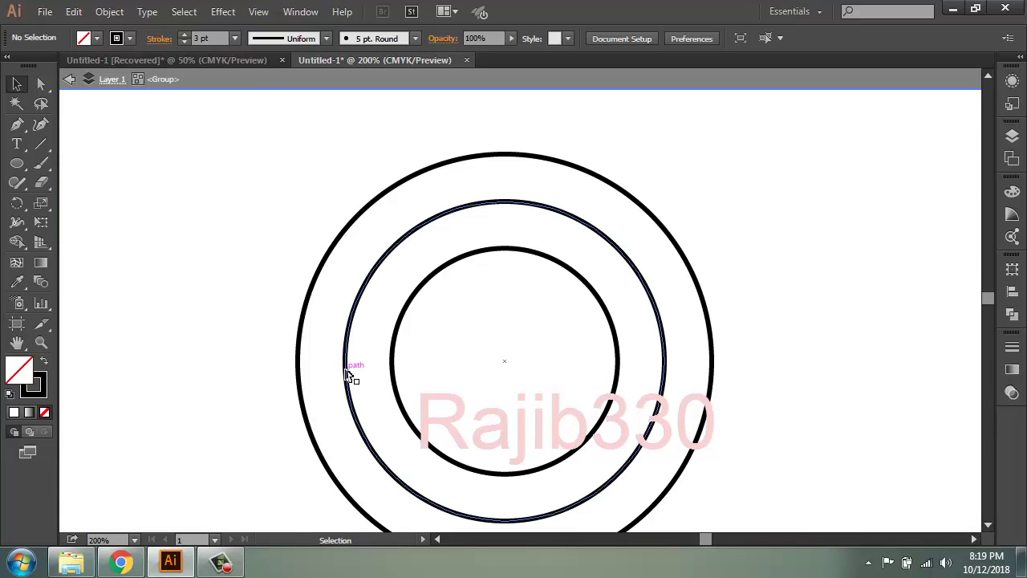
scroll(447, 412, "down", 2)
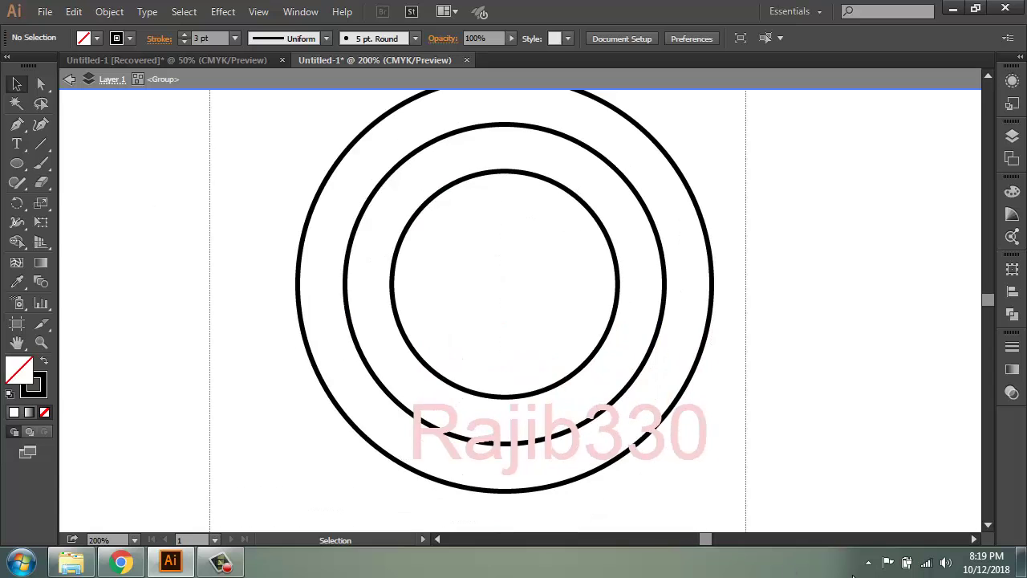
key("ctrl+a")
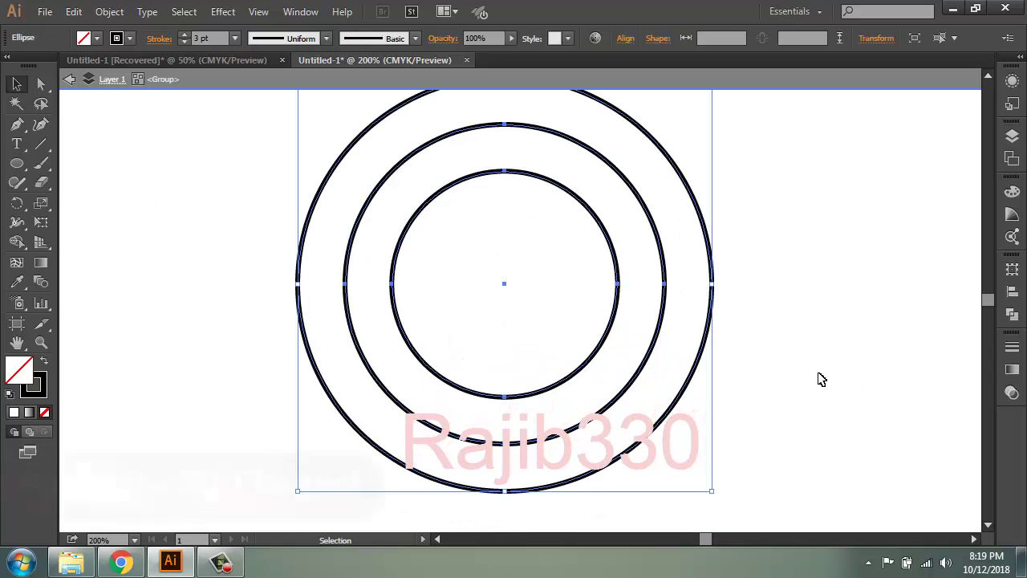
left_click(822, 379)
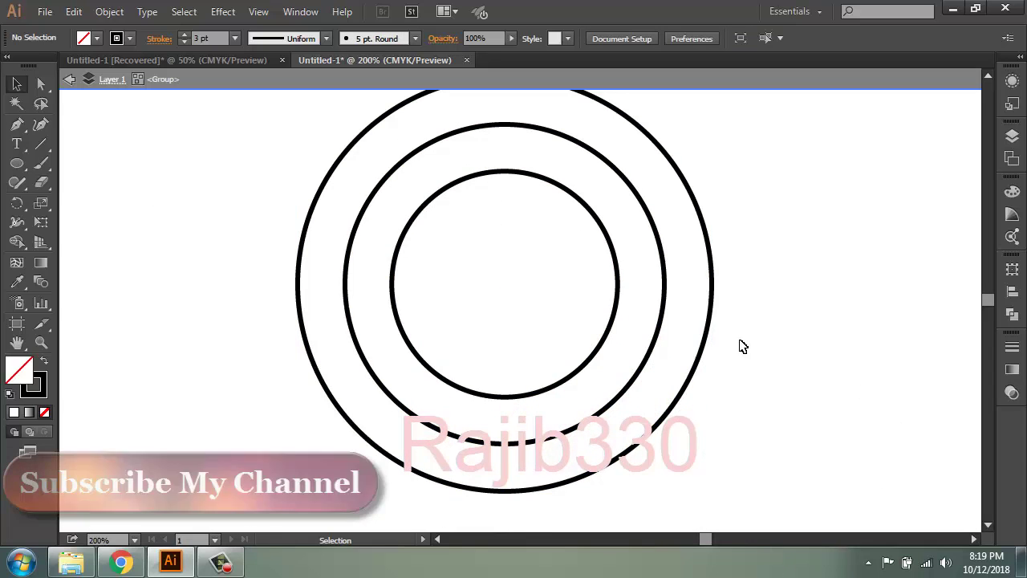
left_click(348, 274)
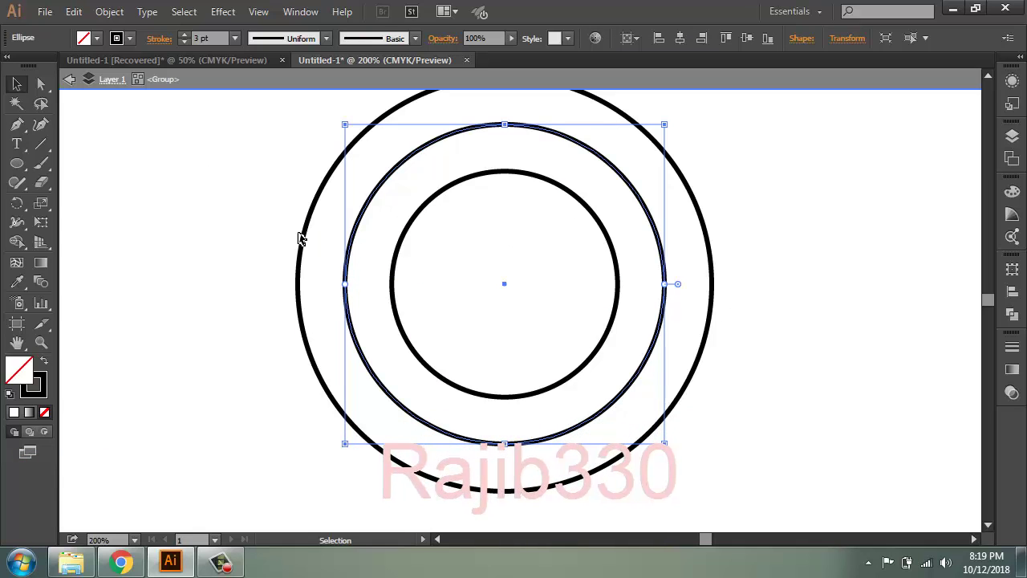
Step: Choose the Scissors tool and zoom in to 400% on the circles
left_click(44, 183)
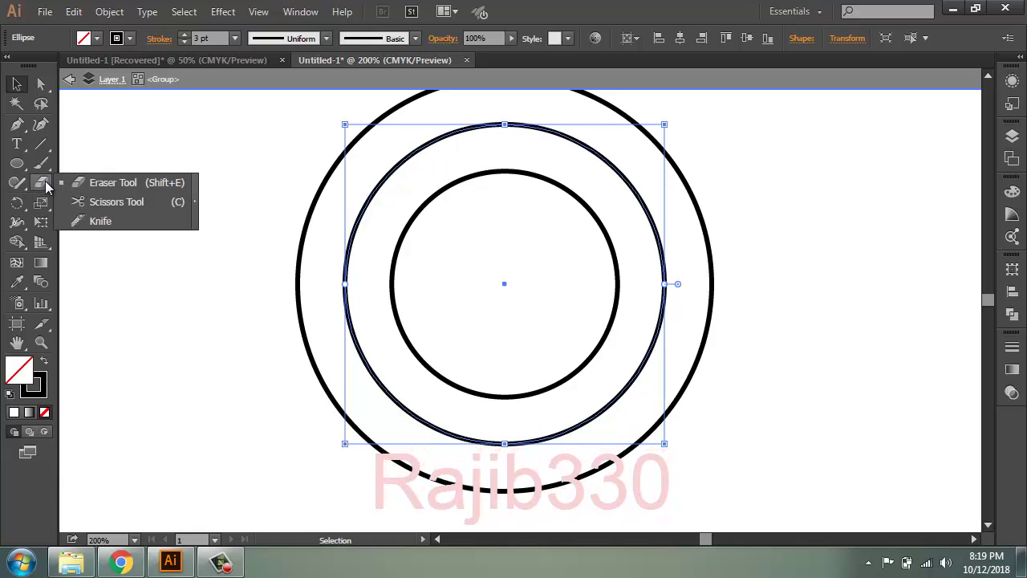
left_click(137, 203)
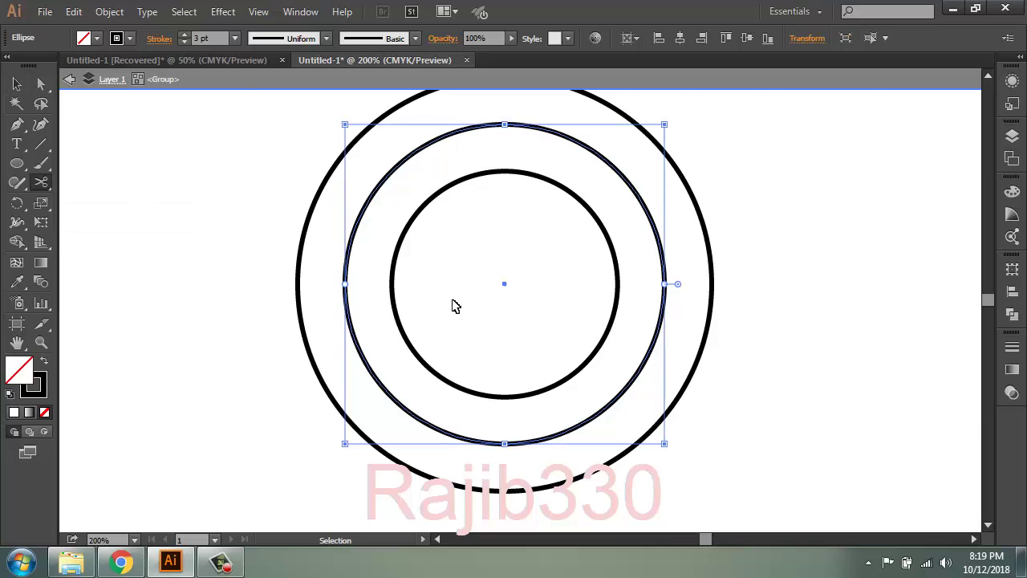
key("ctrl+plus")
key("ctrl+plus")
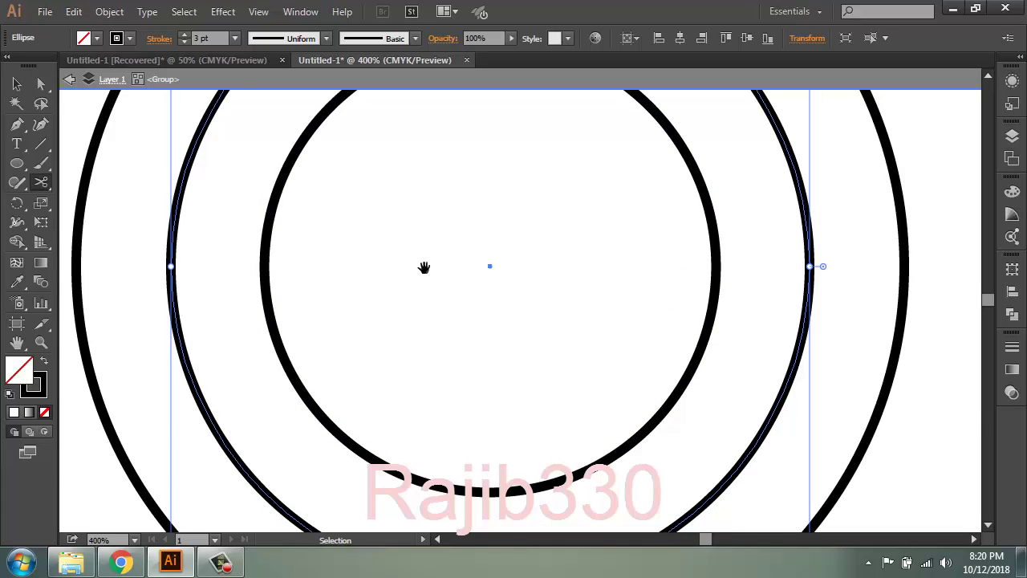
key("alt+space")
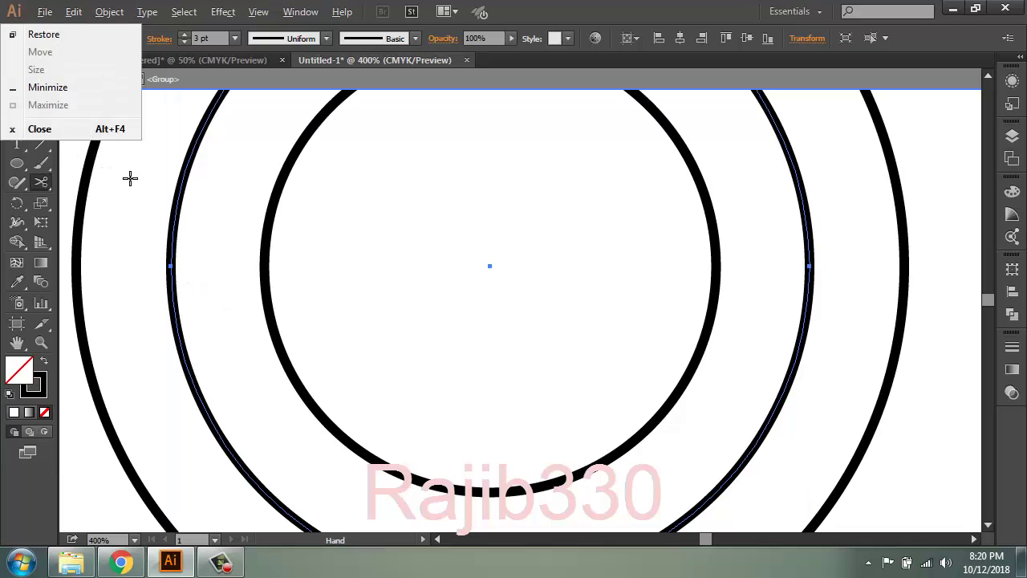
key("Escape")
Step: Cut the middle circle at its left and right points into upper and lower halves
left_click(144, 229)
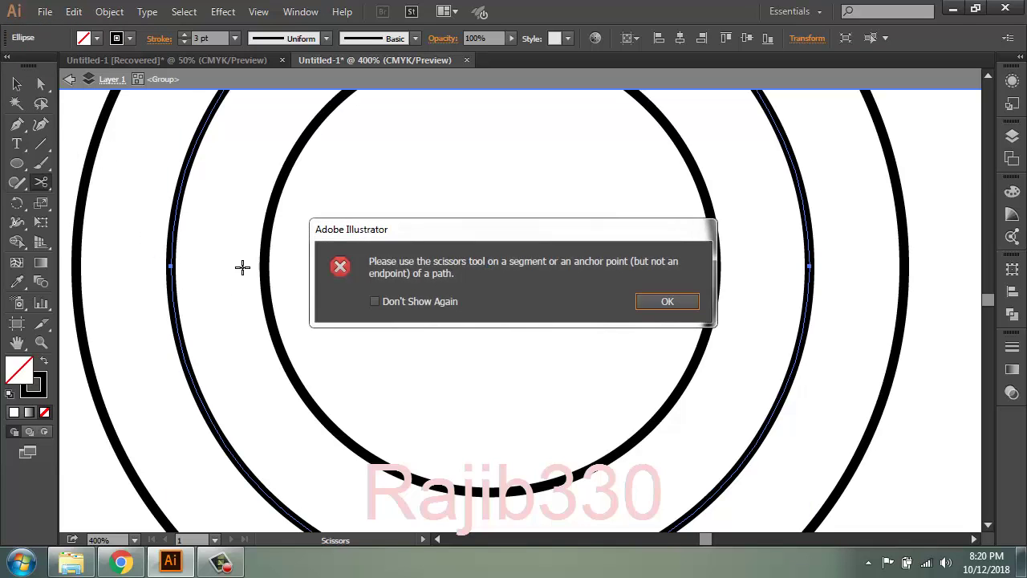
key("Return")
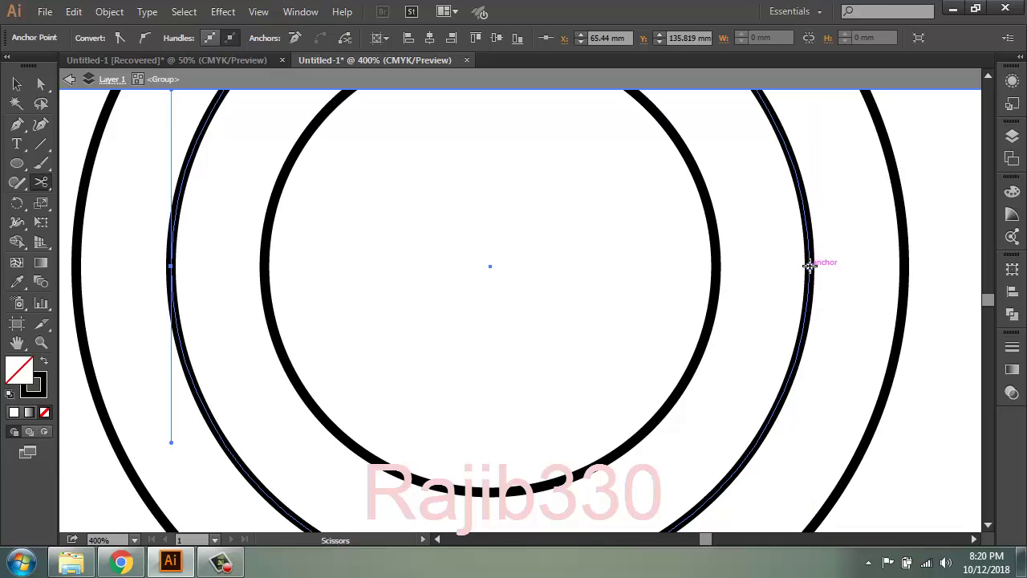
left_click(809, 265)
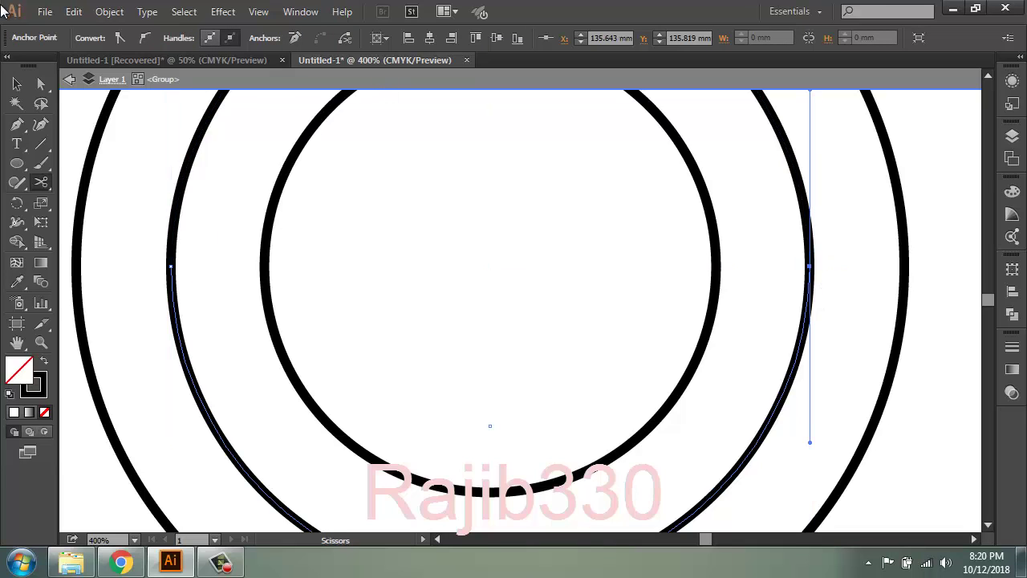
left_click(17, 84)
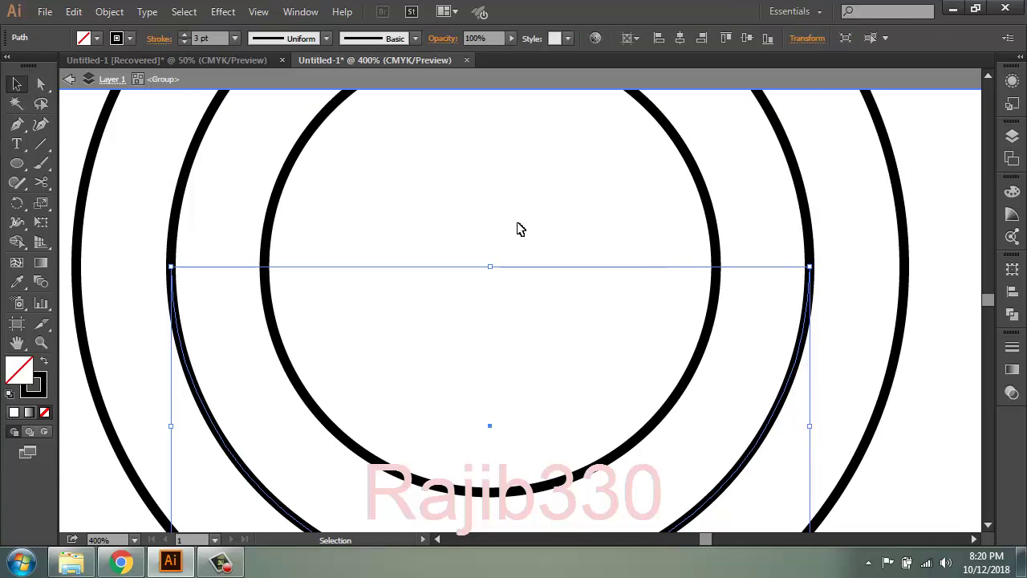
left_click(785, 118)
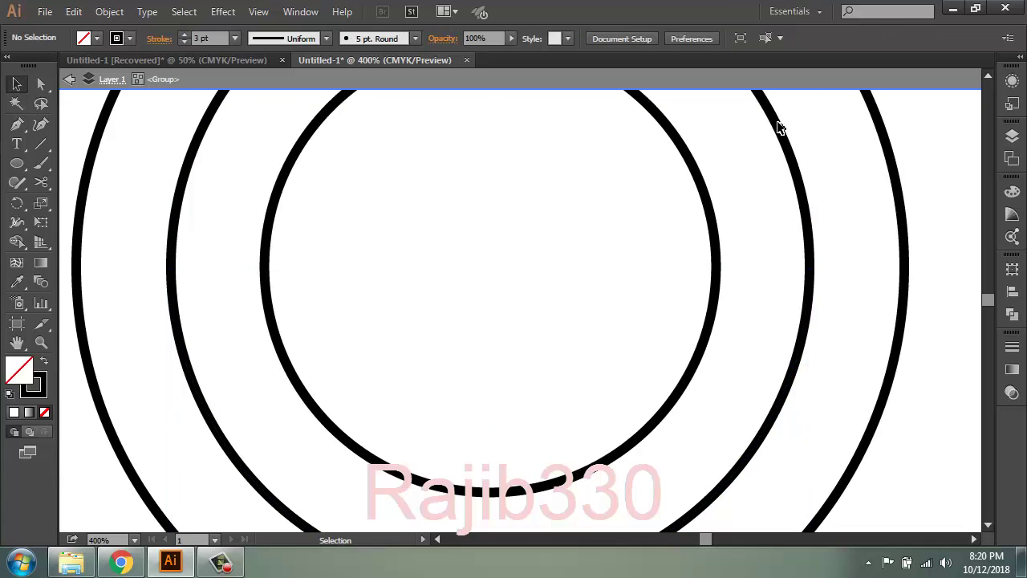
left_click(778, 127)
scroll(783, 184, "up", 2)
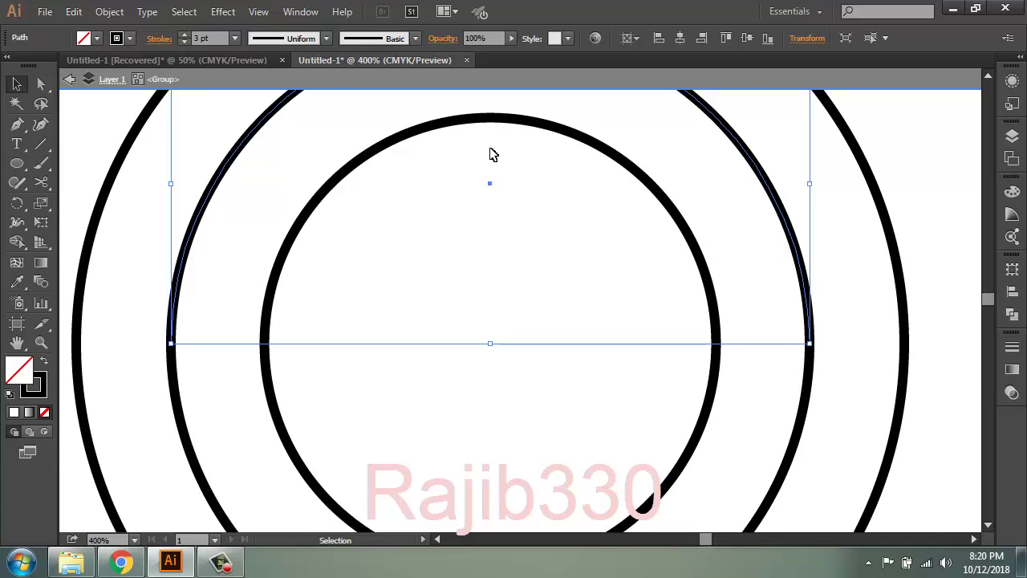
Step: Select both halves of the middle ring and lower their stroke weight to 1 pt
left_click(363, 179)
left_click(215, 205)
left_click(138, 291)
left_click_drag(188, 389, 191, 391)
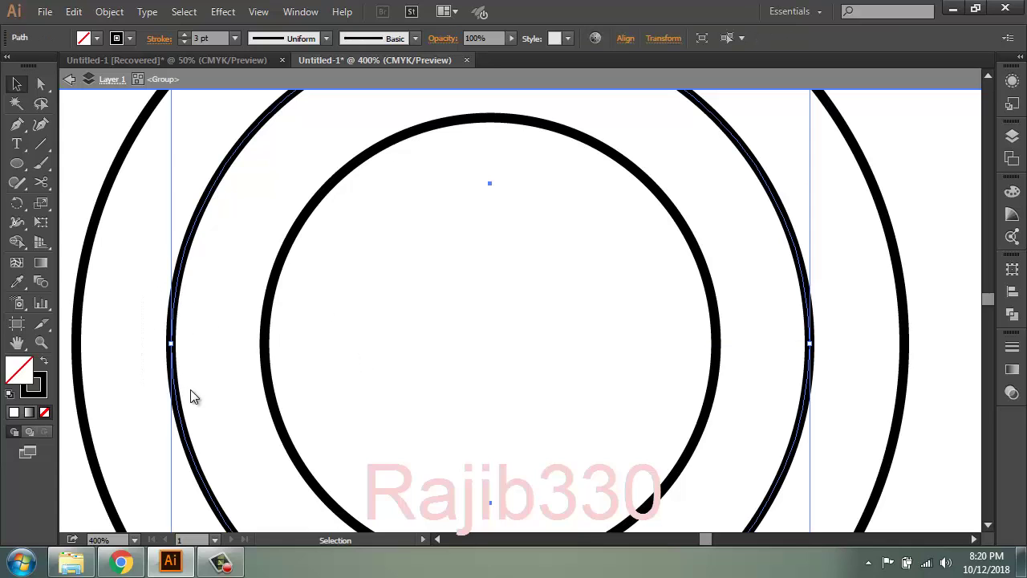
left_click(185, 42)
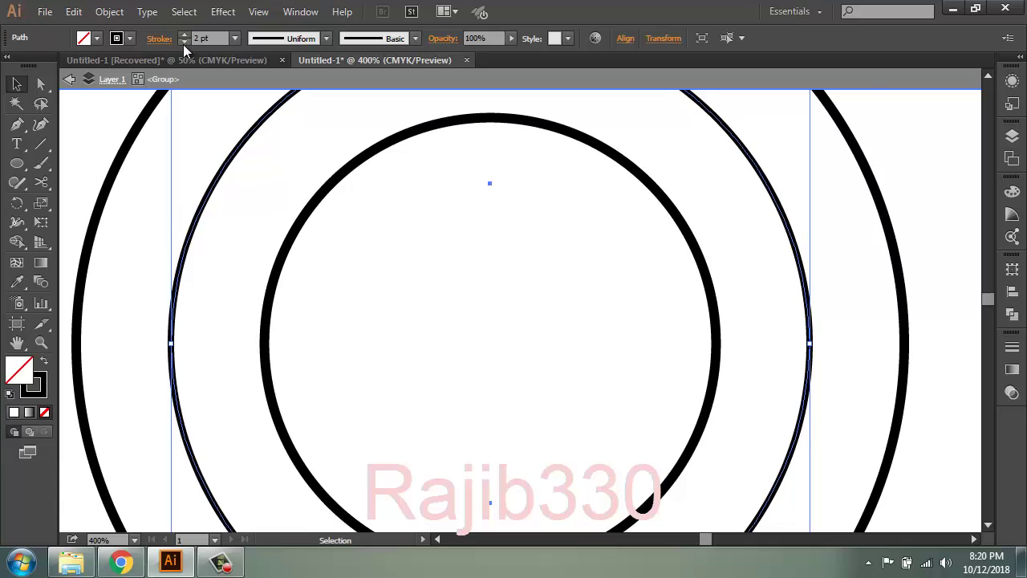
left_click(258, 189)
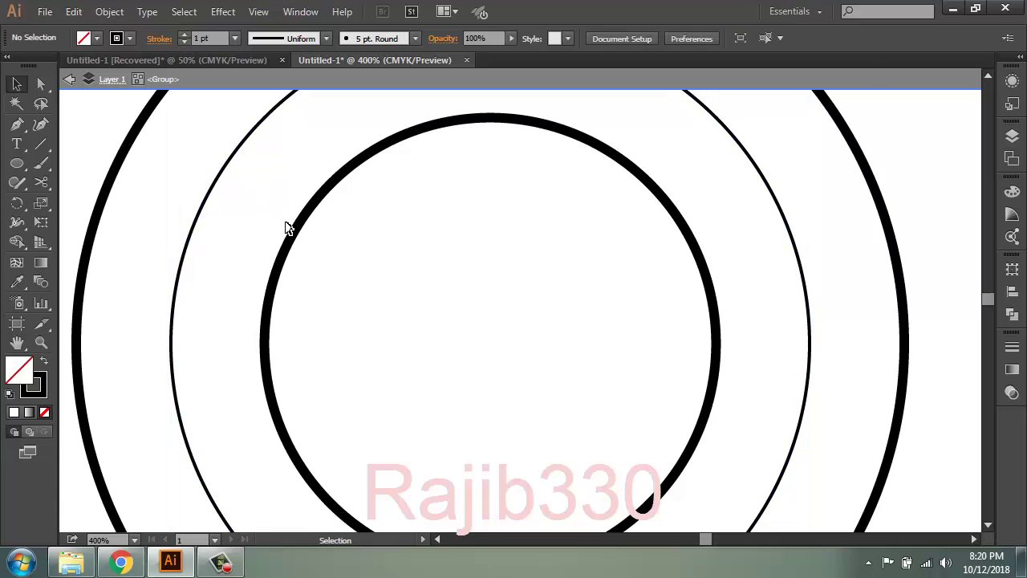
Step: Select the upper arc, choose Type on a Path, and zoom to 600% on it
left_click(236, 154)
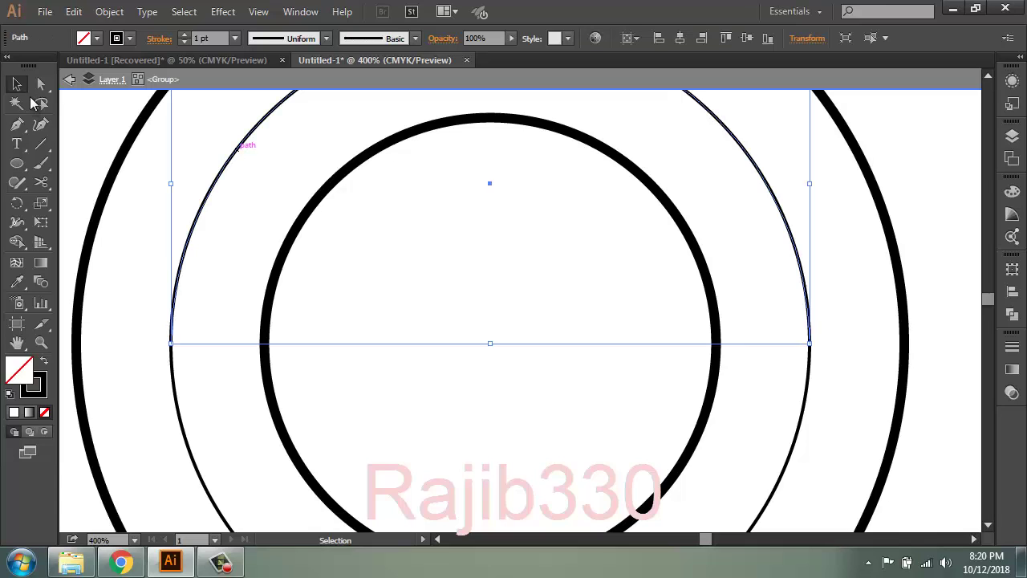
left_click(17, 144)
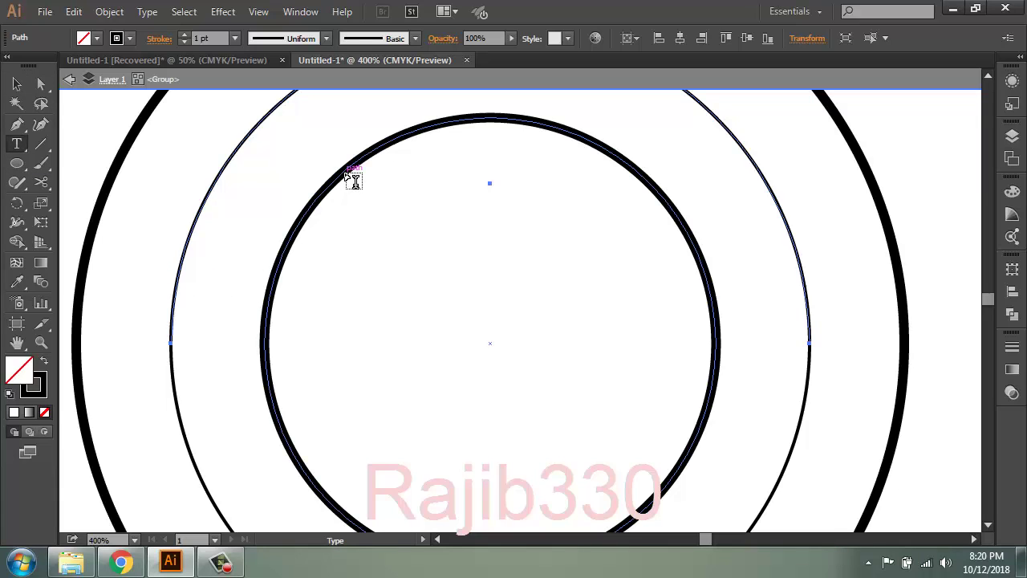
key("ctrl")
key("ctrl+space")
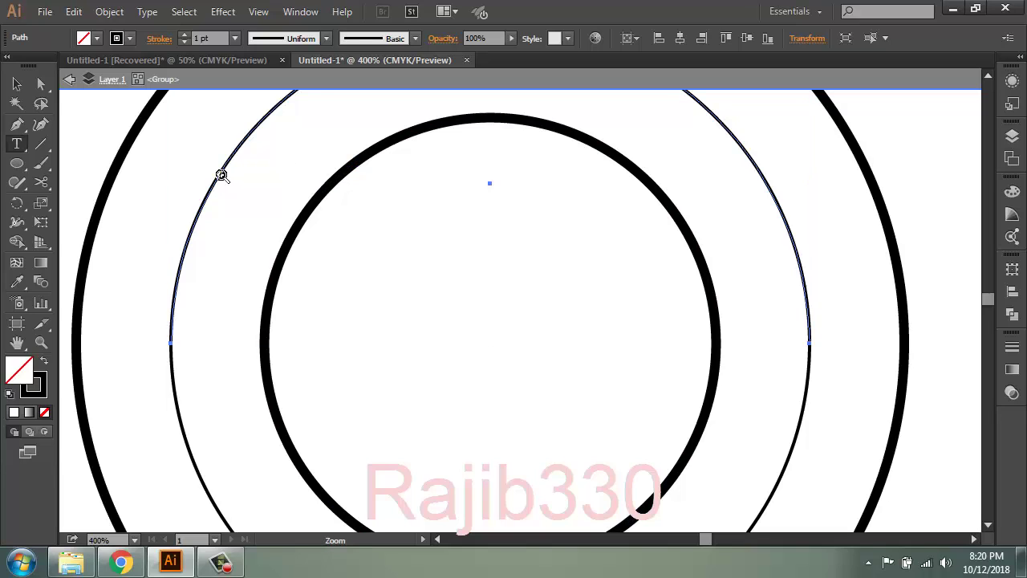
left_click(173, 301)
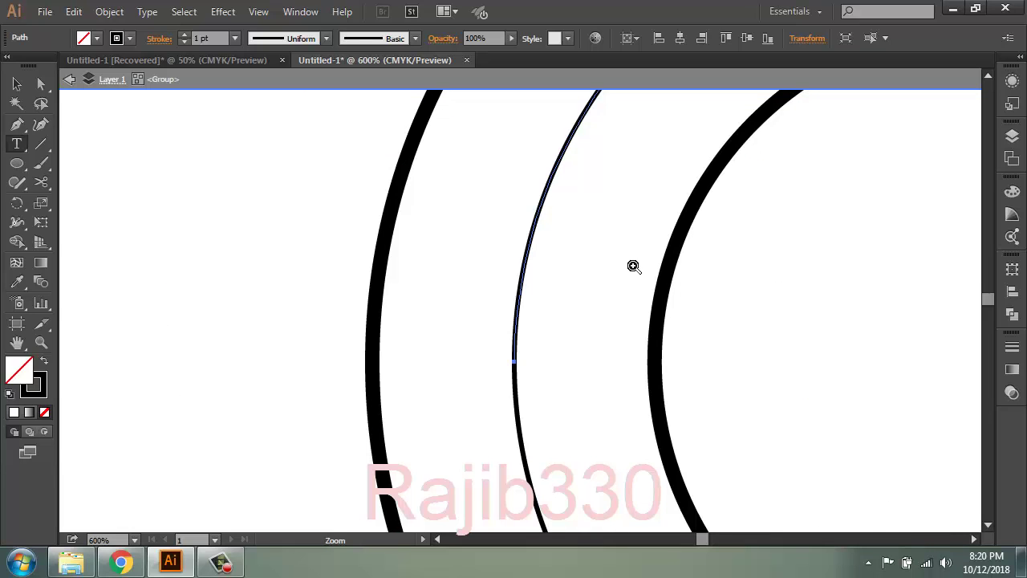
Step: Type 'TYPE TEXT IN CIRCLE' in Impact 24 pt along the upper arc, then zoom out
left_click(509, 305)
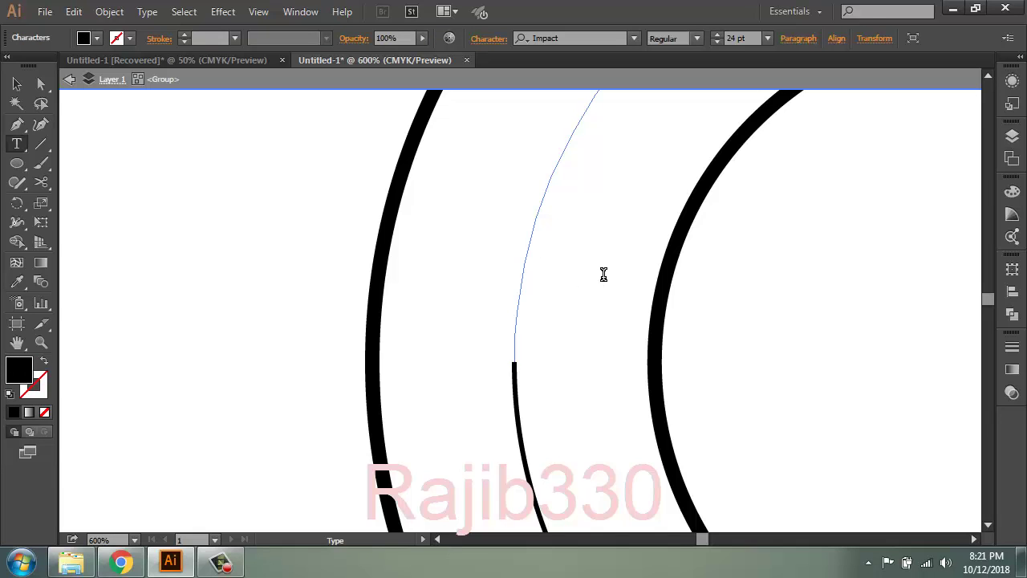
type("t")
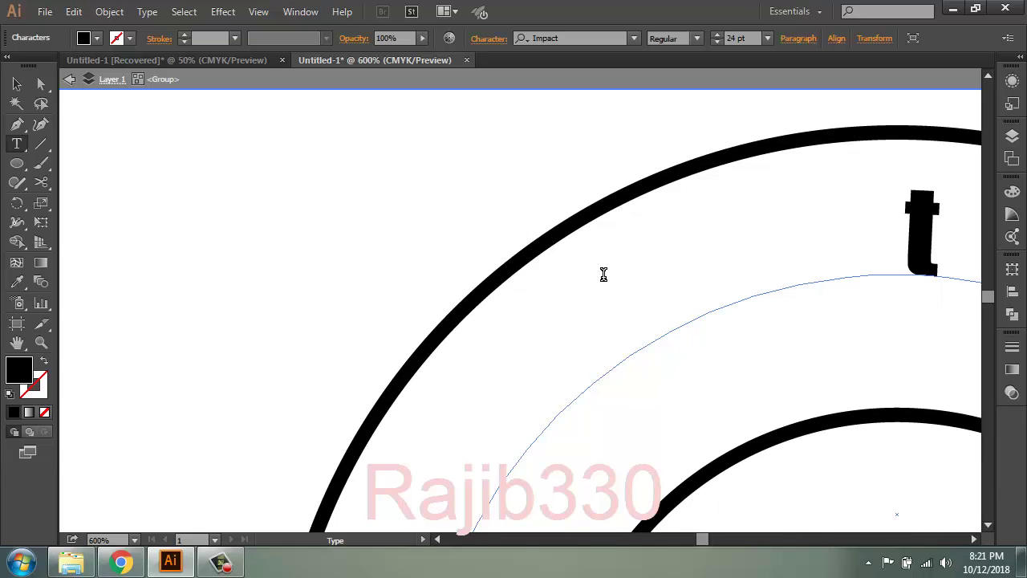
key("BackSpace")
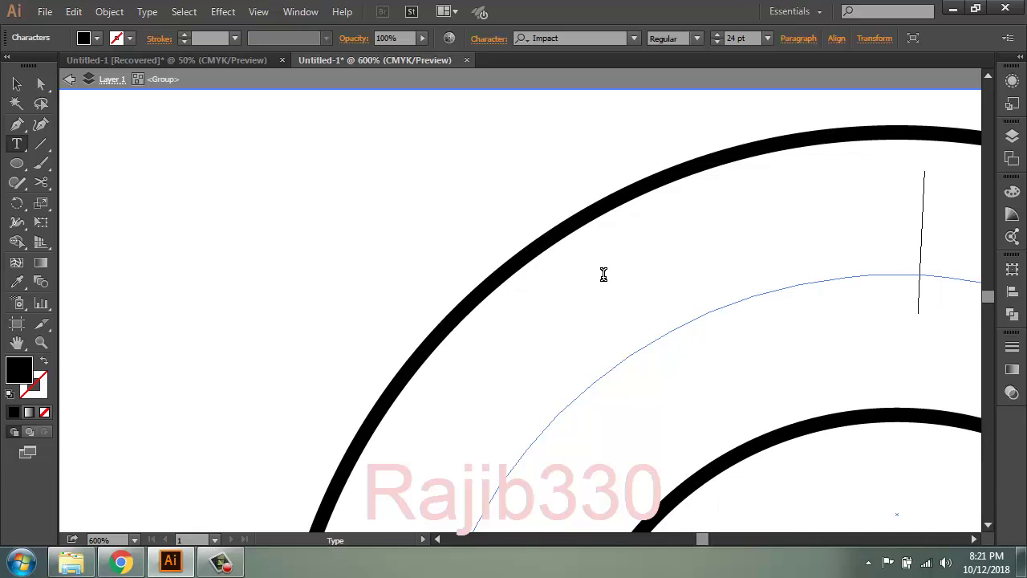
type("TY")
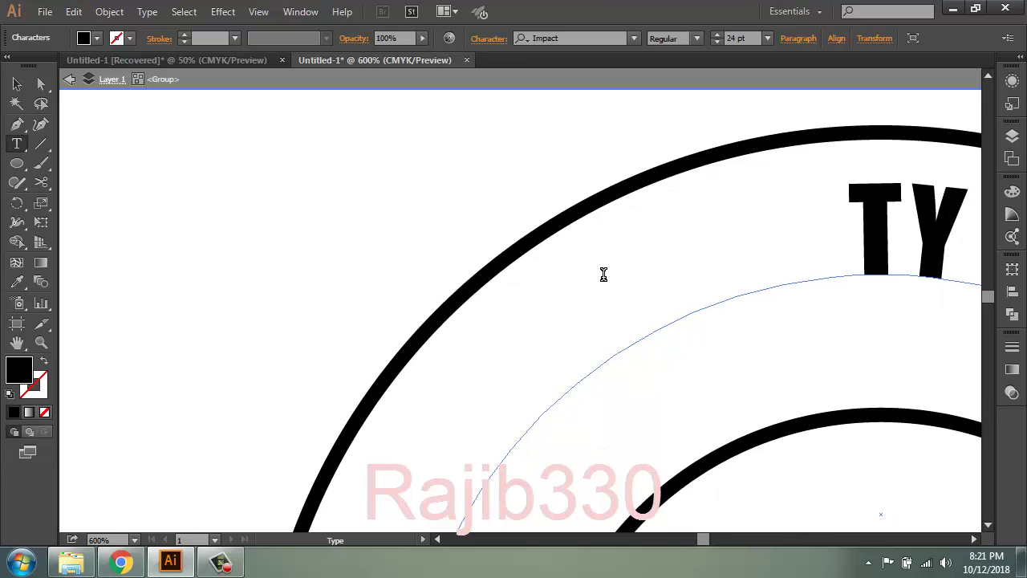
type("PE")
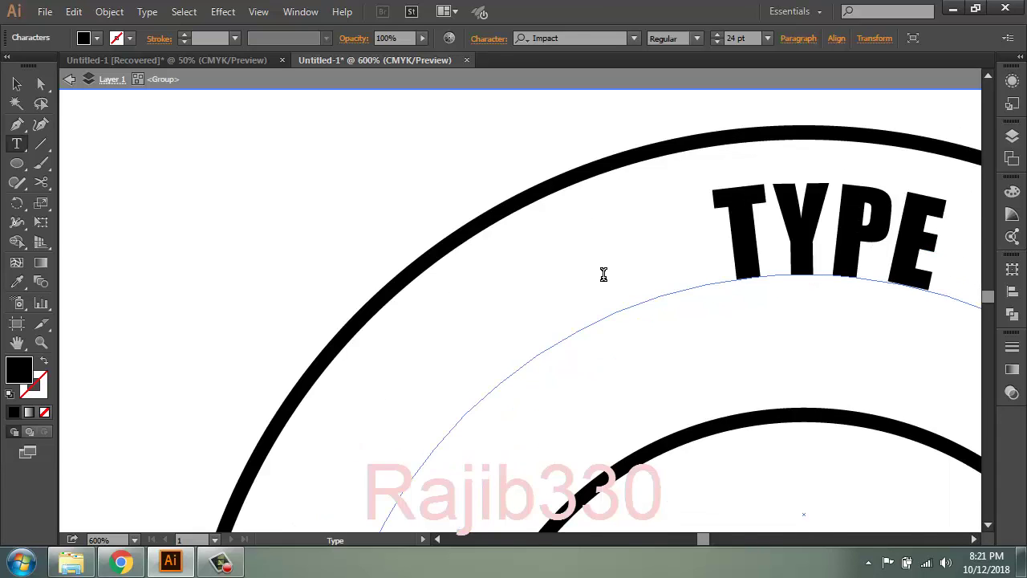
type(" TEX")
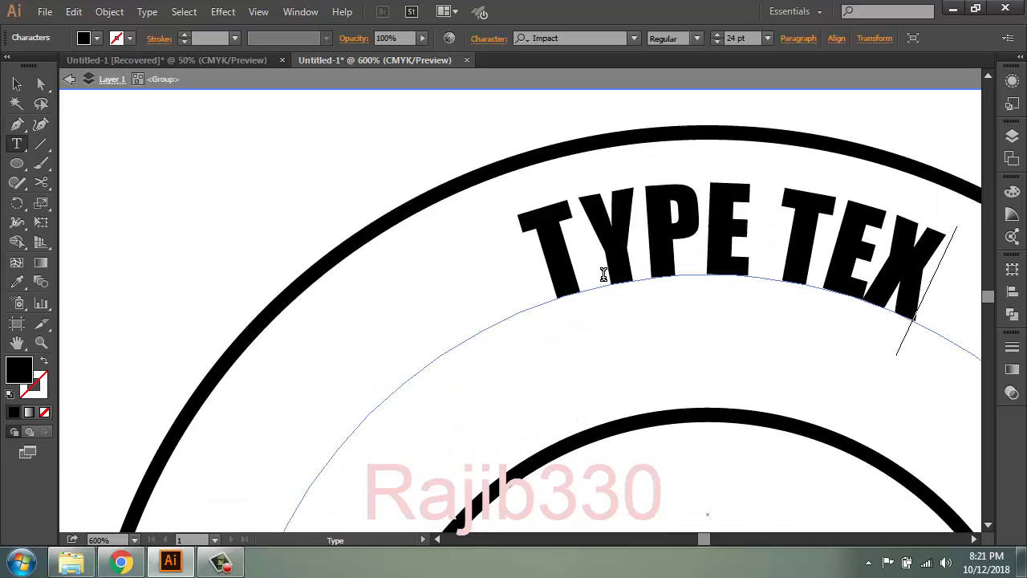
type("T")
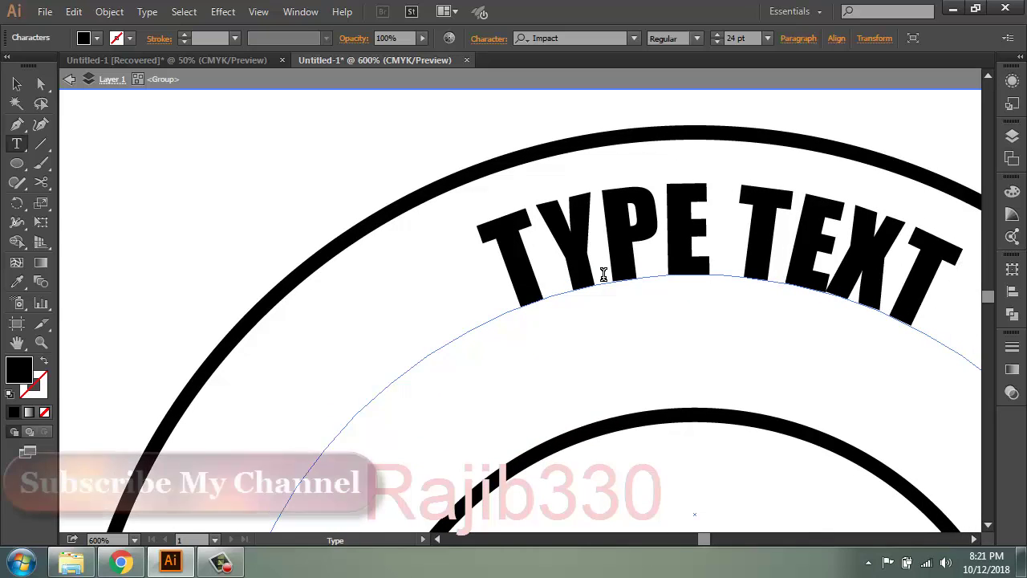
type(" IN")
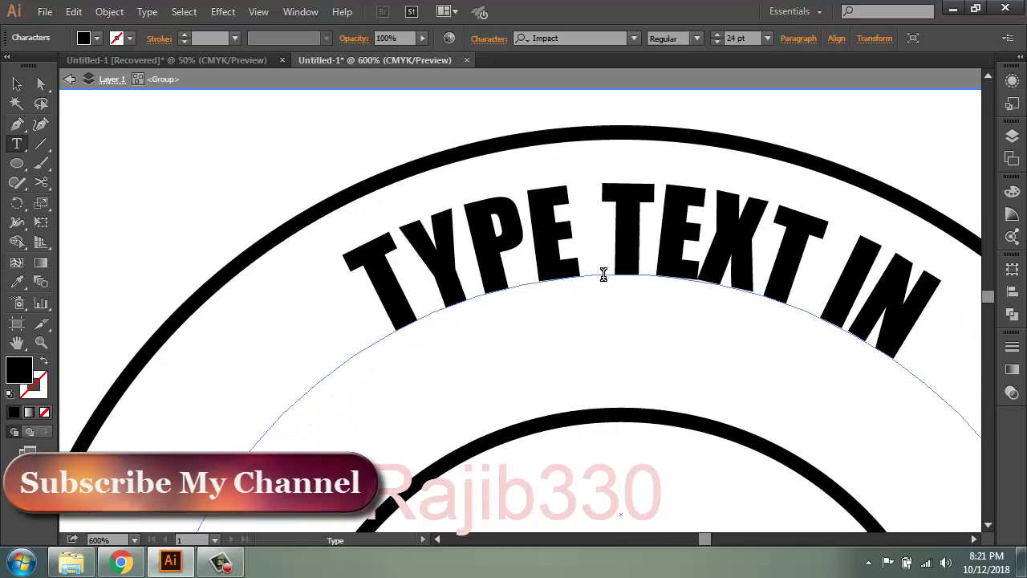
type(" CIR")
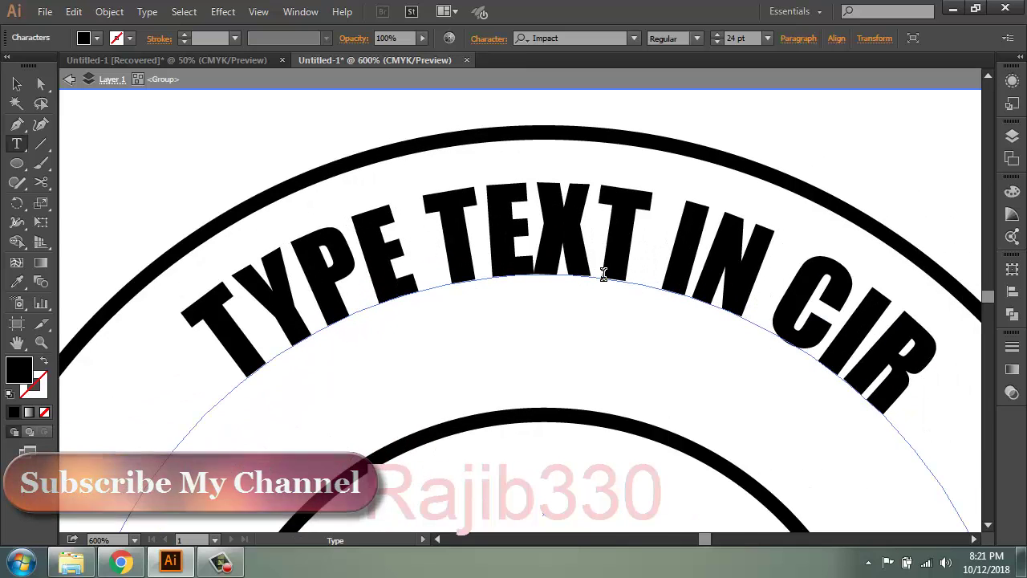
type("CL")
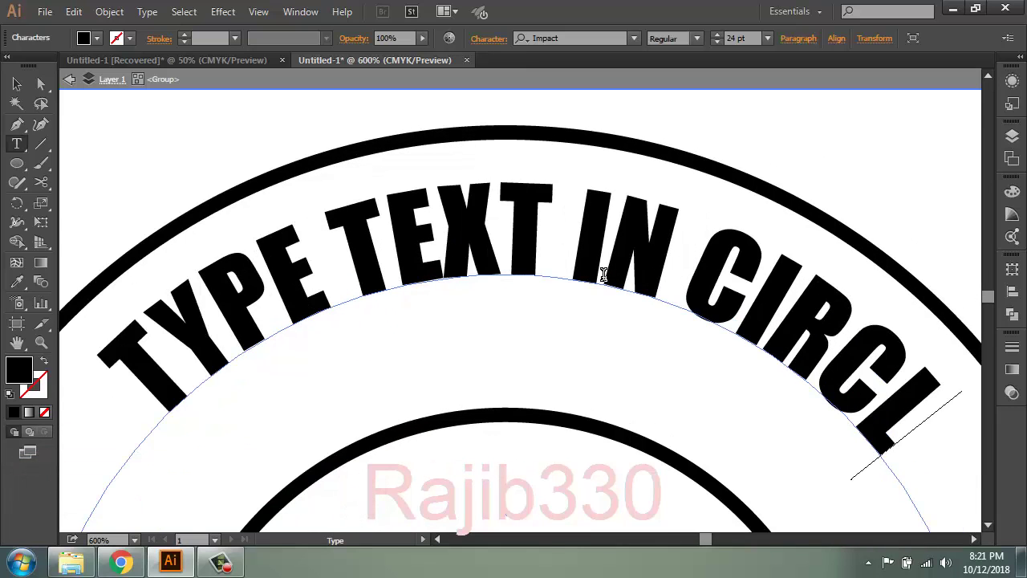
type("E")
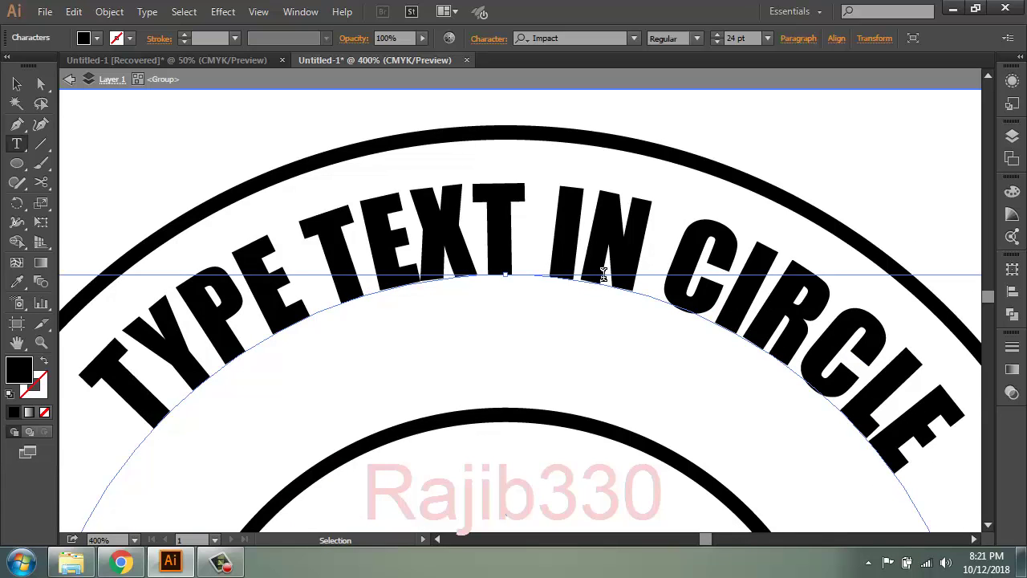
key("ctrl+minus")
key("ctrl+minus")
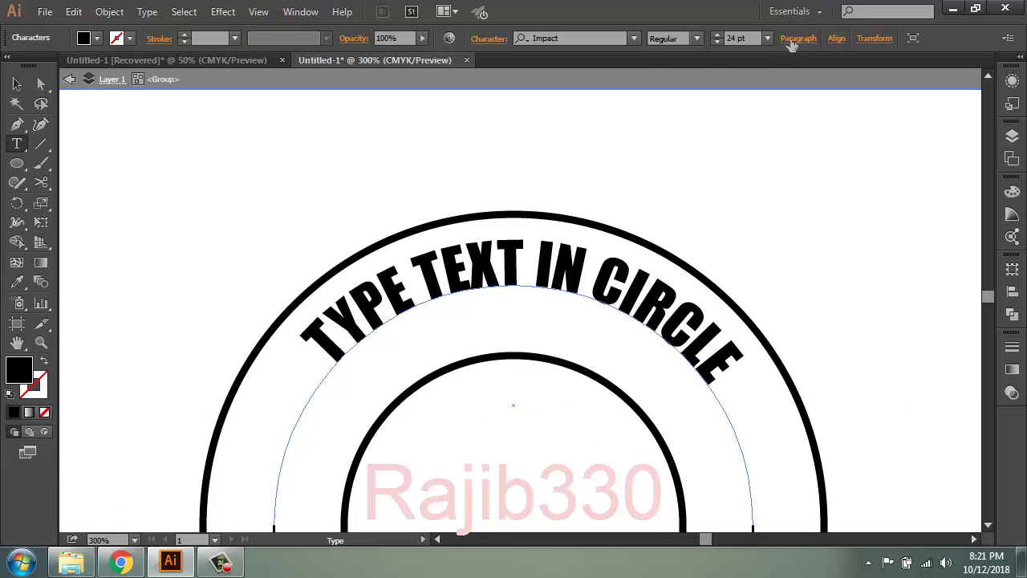
Step: Raise the curved text's font size using the Character panel's up arrow
left_click(482, 41)
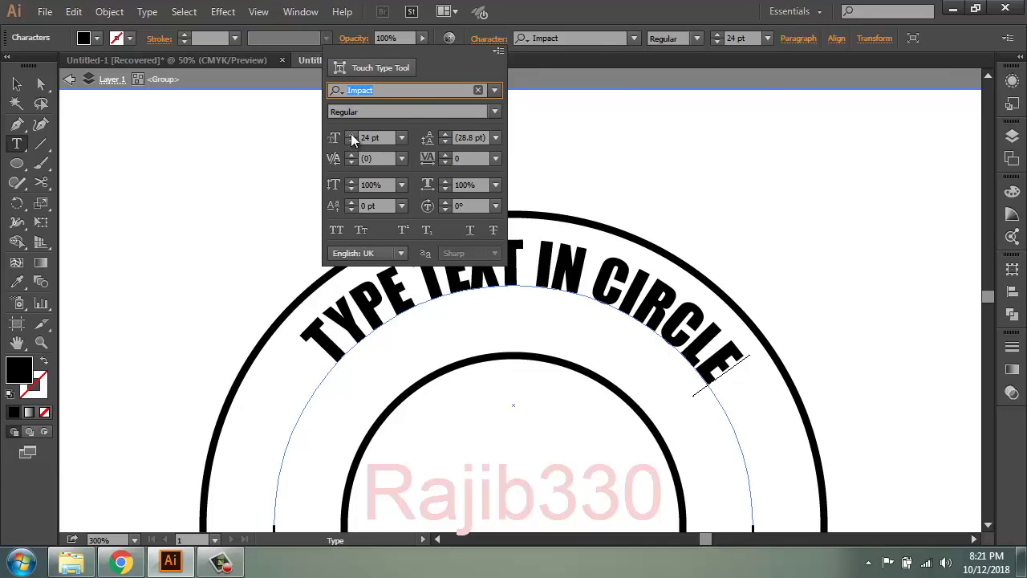
left_click(351, 134)
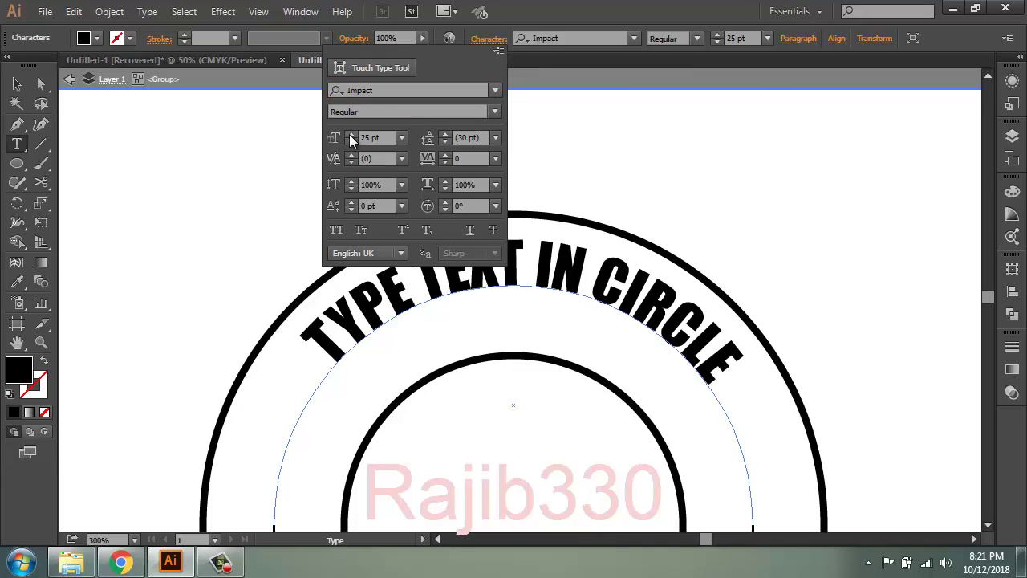
left_click(350, 134)
left_click(351, 134)
left_click(351, 133)
left_click(351, 134)
left_click(350, 134)
left_click(350, 134)
left_click(350, 134)
Step: Select all the curved text and set its font size to 34 pt
left_click(519, 260)
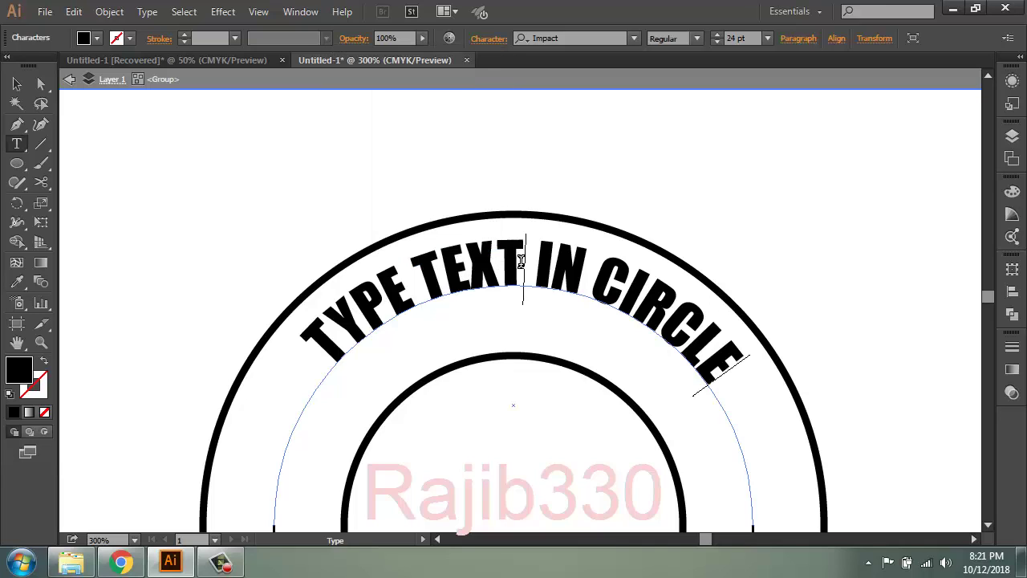
key("ctrl+a")
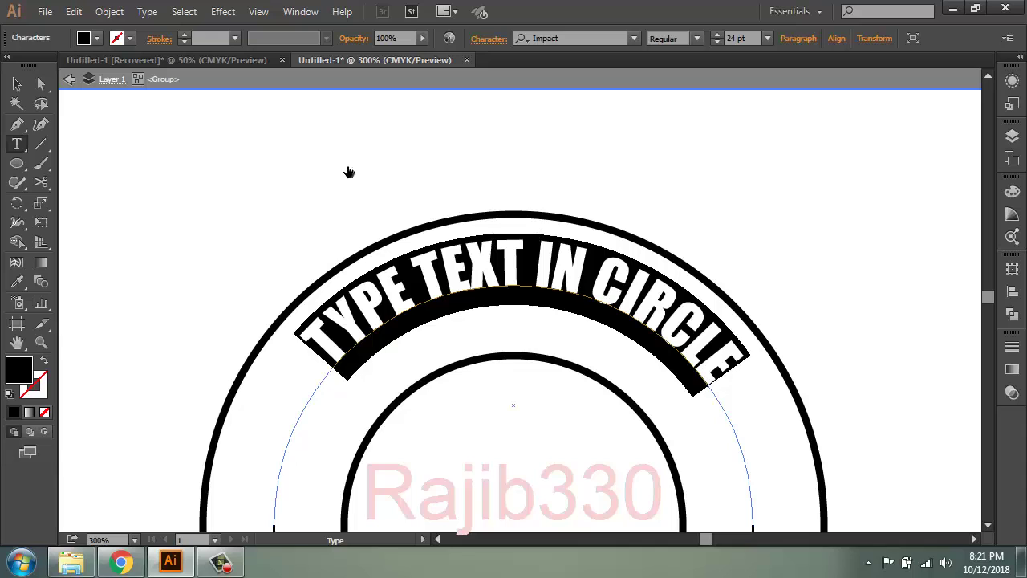
left_click(488, 39)
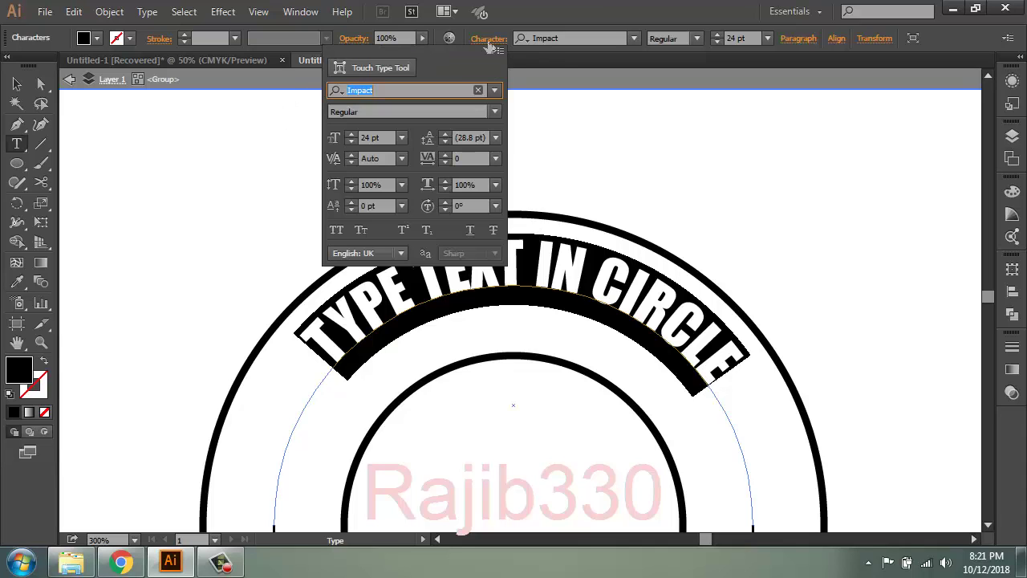
left_click(351, 135)
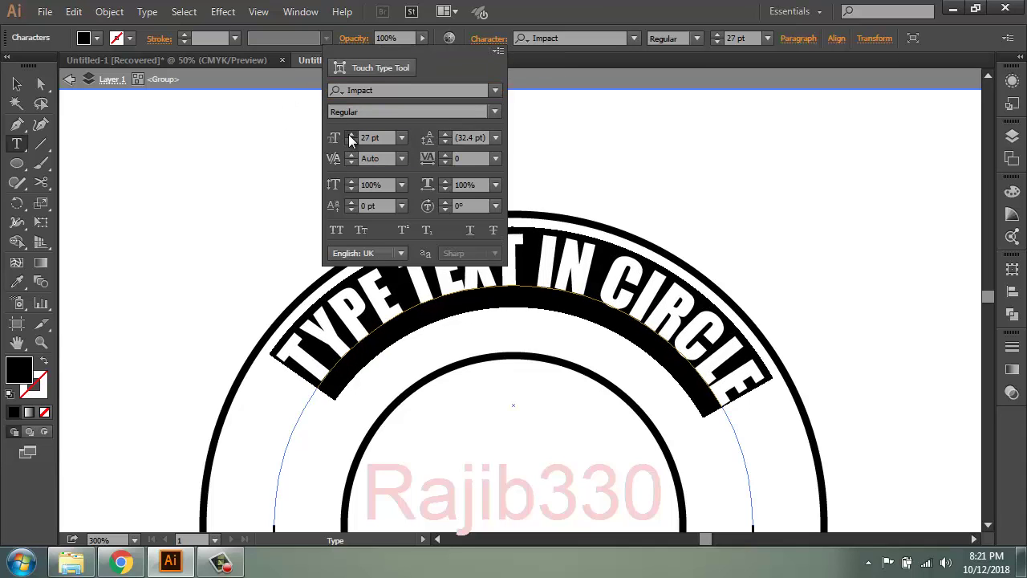
left_click(351, 135)
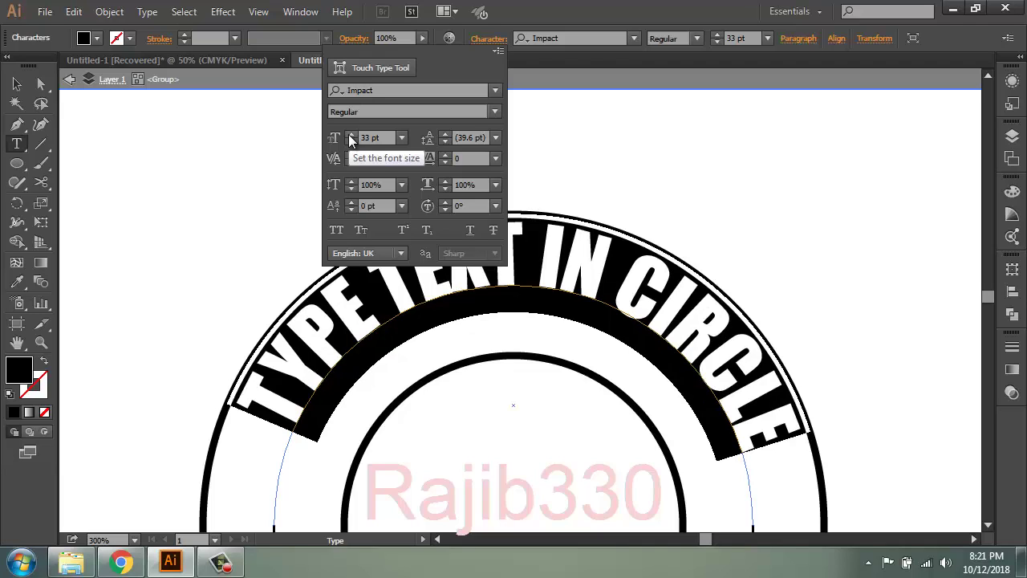
left_click(350, 134)
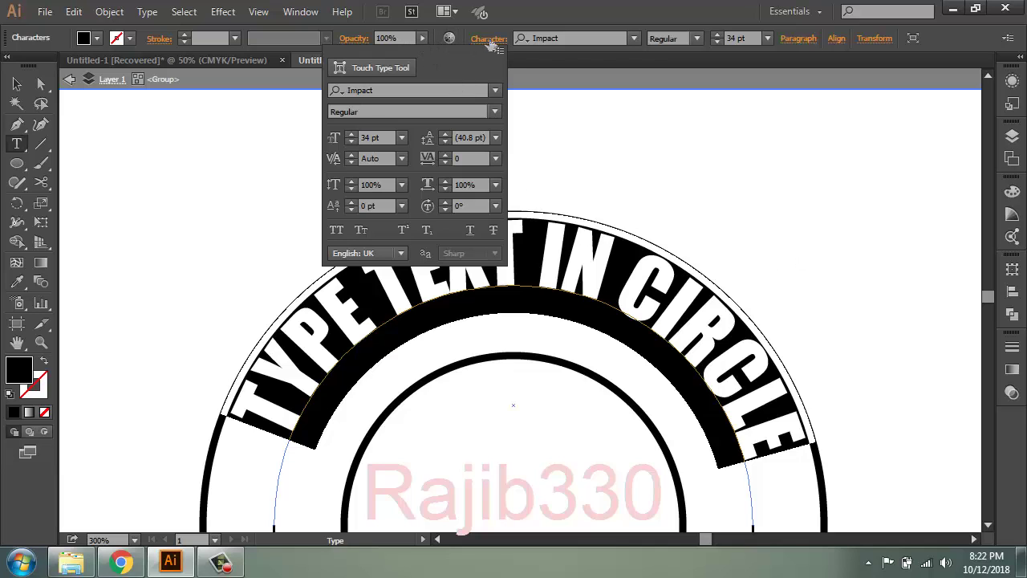
left_click(491, 44)
left_click(23, 90)
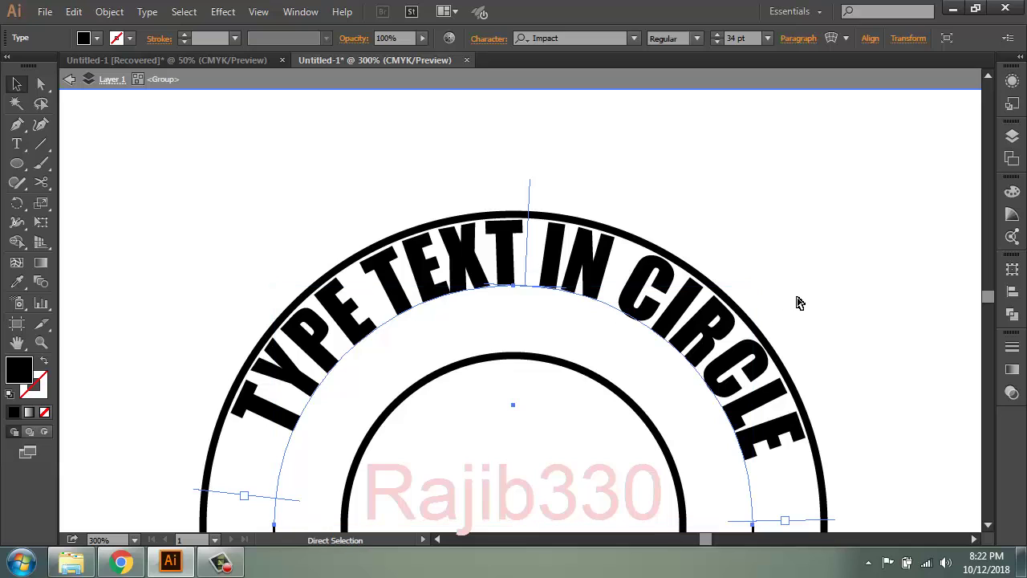
Step: Enlarge the outer circle to about 99 mm so it encloses the curved lettering
key("ctrl+minus")
key("ctrl+minus")
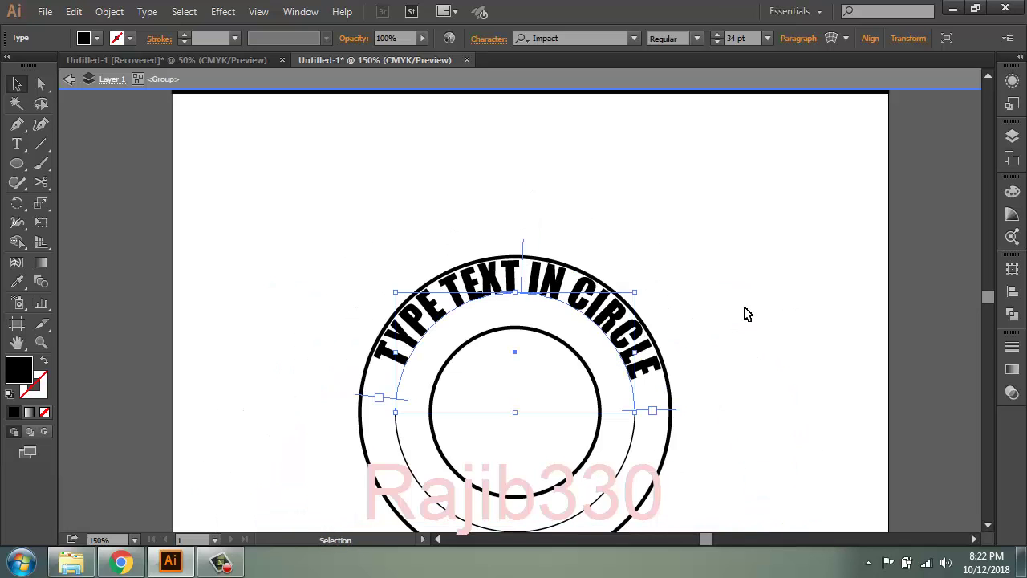
left_click(749, 337)
left_click(662, 477)
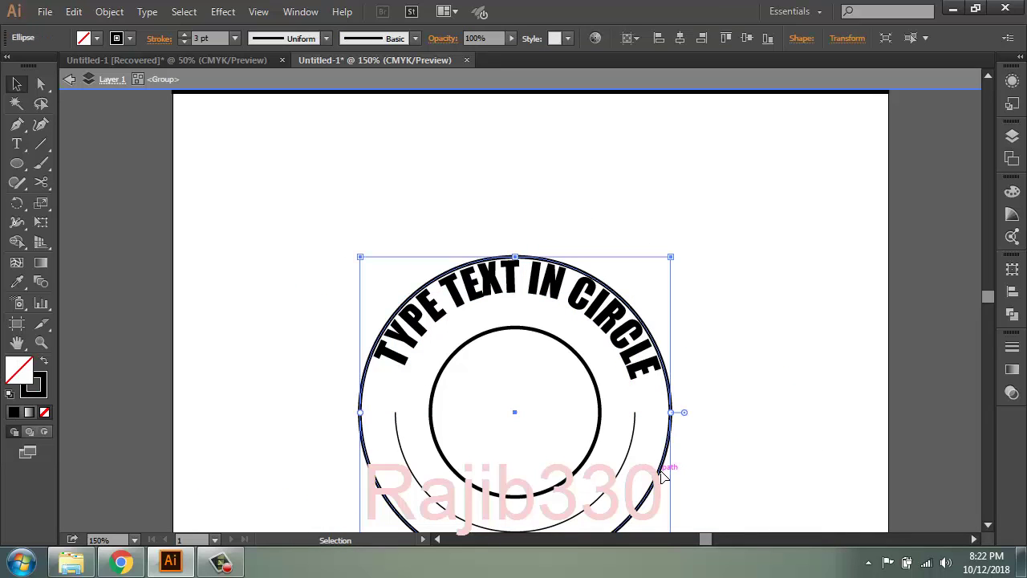
key("a")
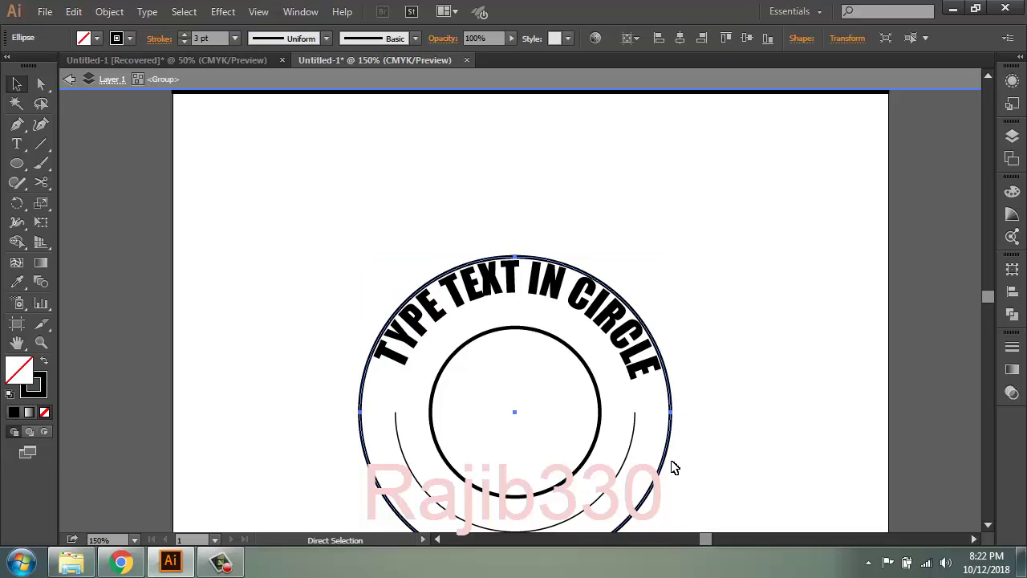
left_click(583, 278, "shift")
left_click(17, 163)
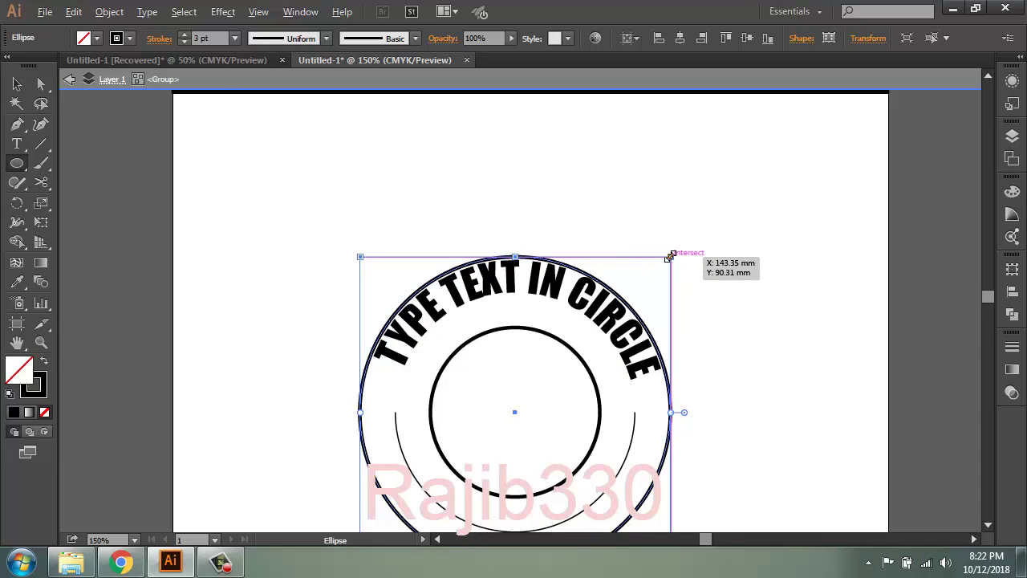
left_click_drag(666, 258, 686, 245)
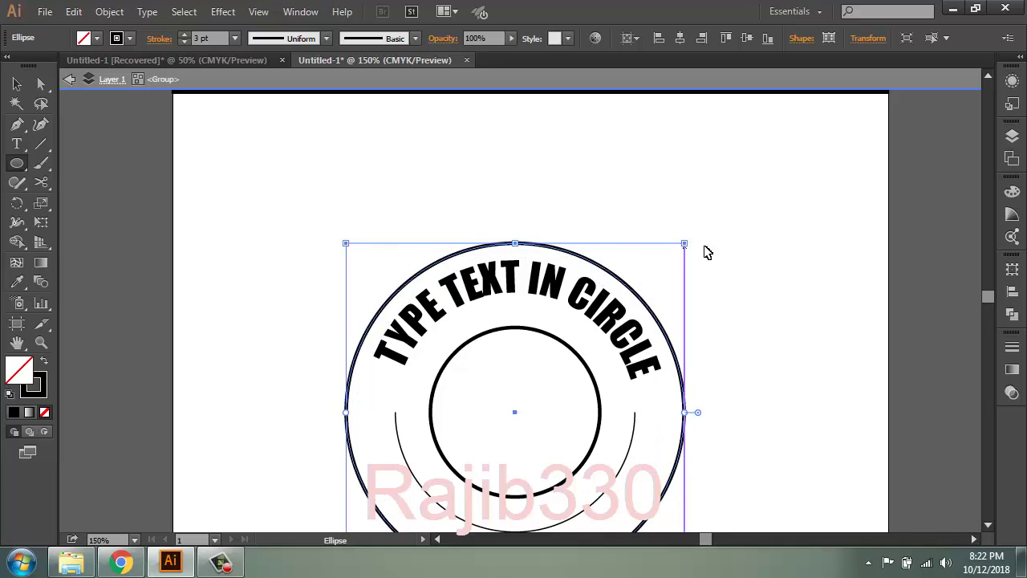
key("v")
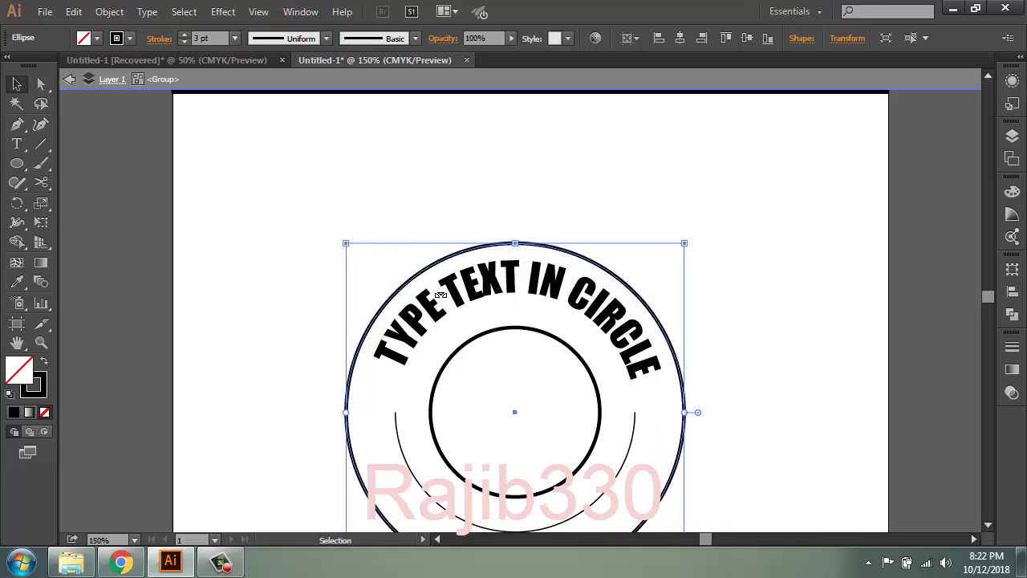
left_click(506, 287)
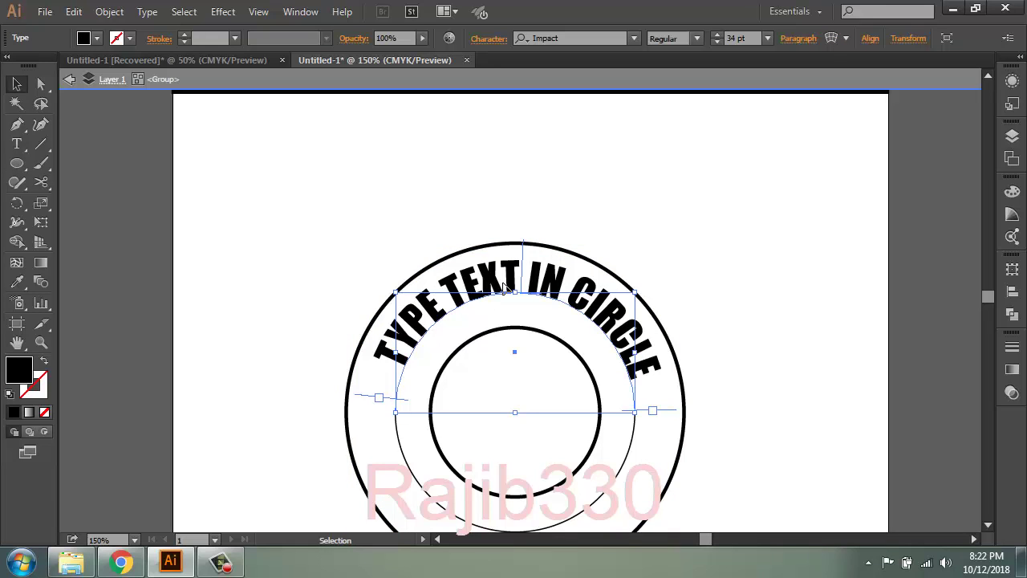
Step: Set the curved 'TYPE TEXT IN CIRCLE' text to 35 pt in the Character settings
key("t")
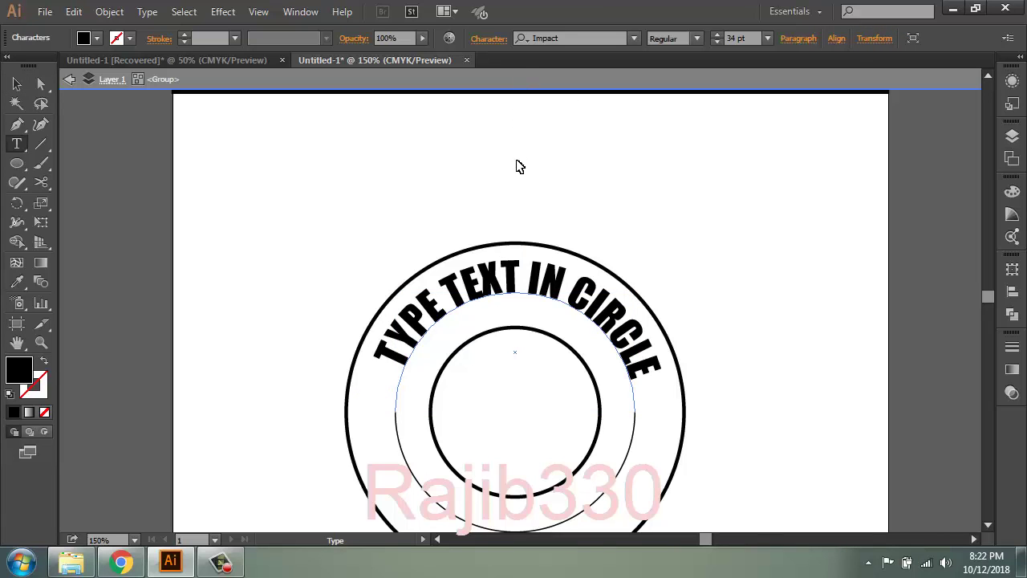
key("Escape")
key("ctrl+a")
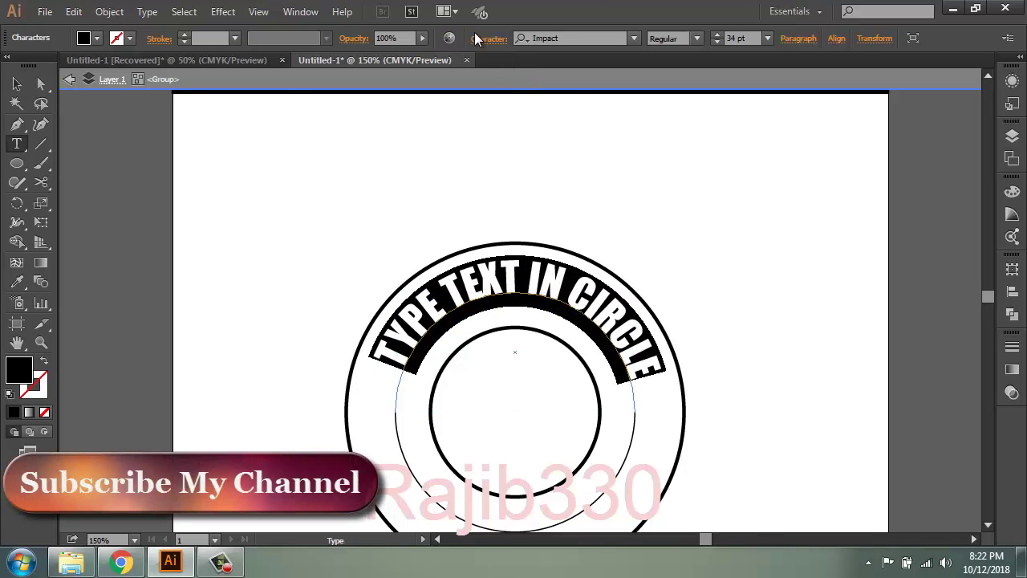
left_click(481, 39)
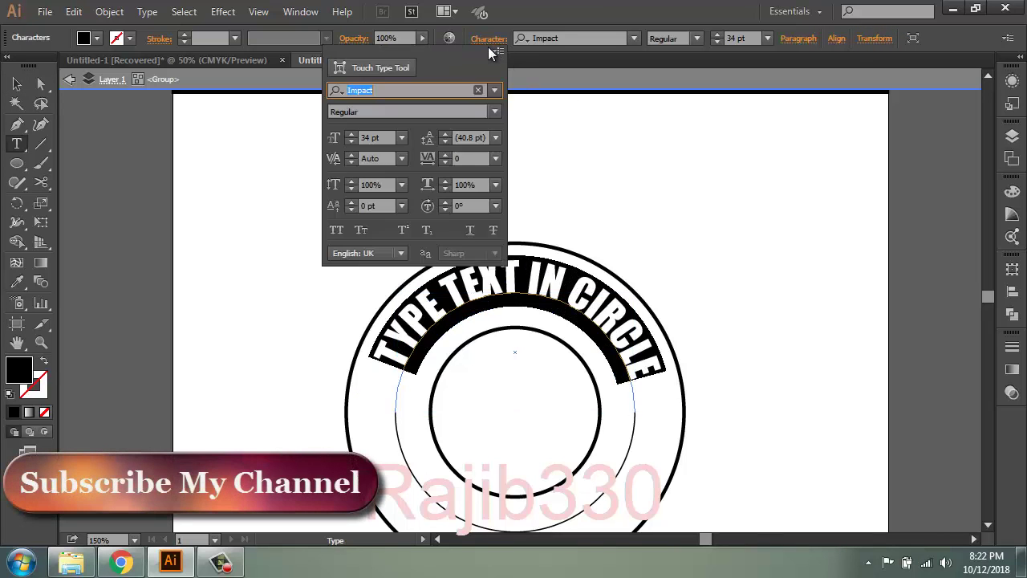
left_click(351, 134)
left_click(351, 134)
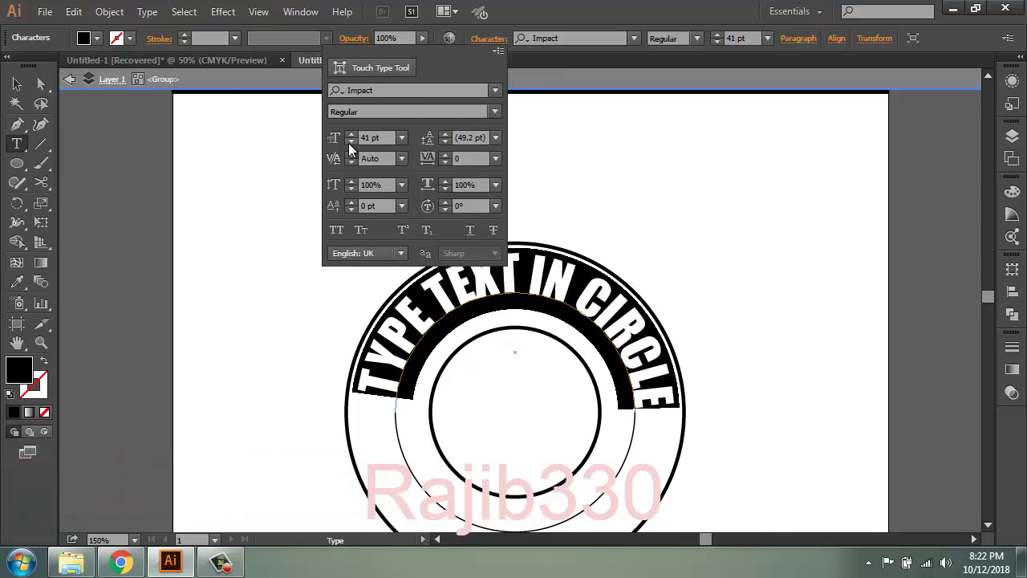
left_click(351, 142)
left_click(351, 142)
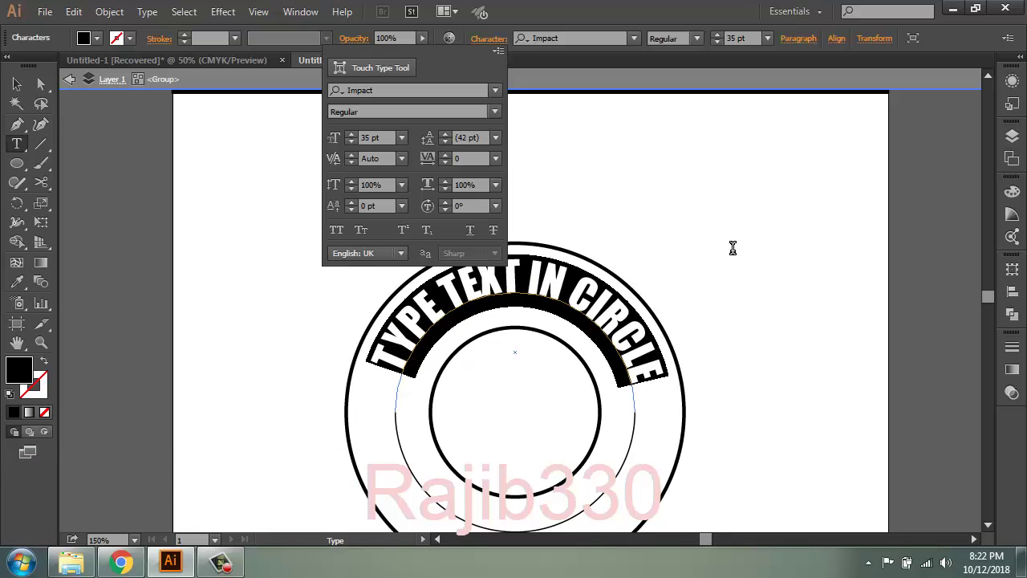
left_click(523, 269)
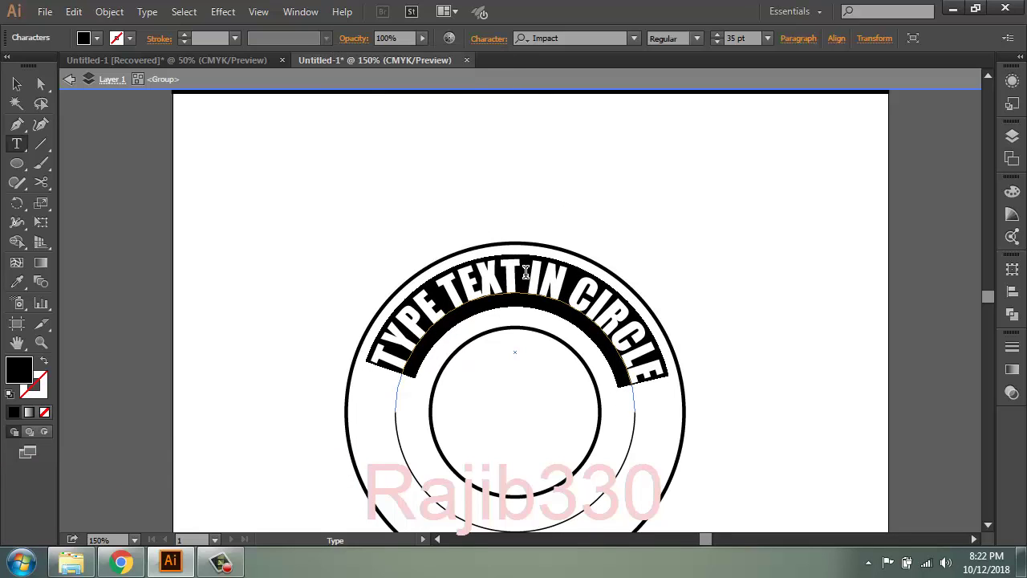
Step: Select all of the curved text and copy it with Edit > Copy
left_click(527, 272)
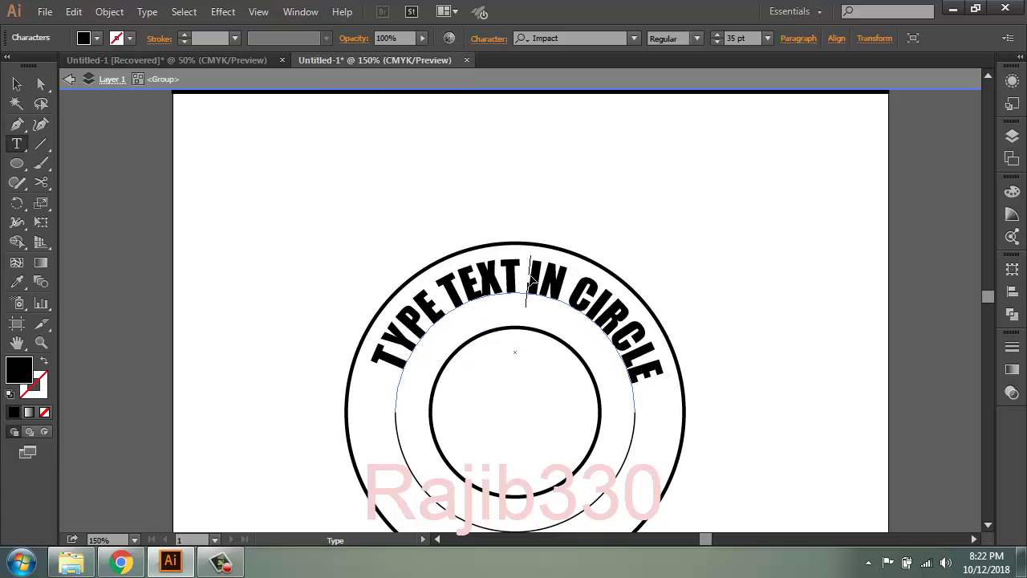
key("ctrl+a")
left_click(73, 12)
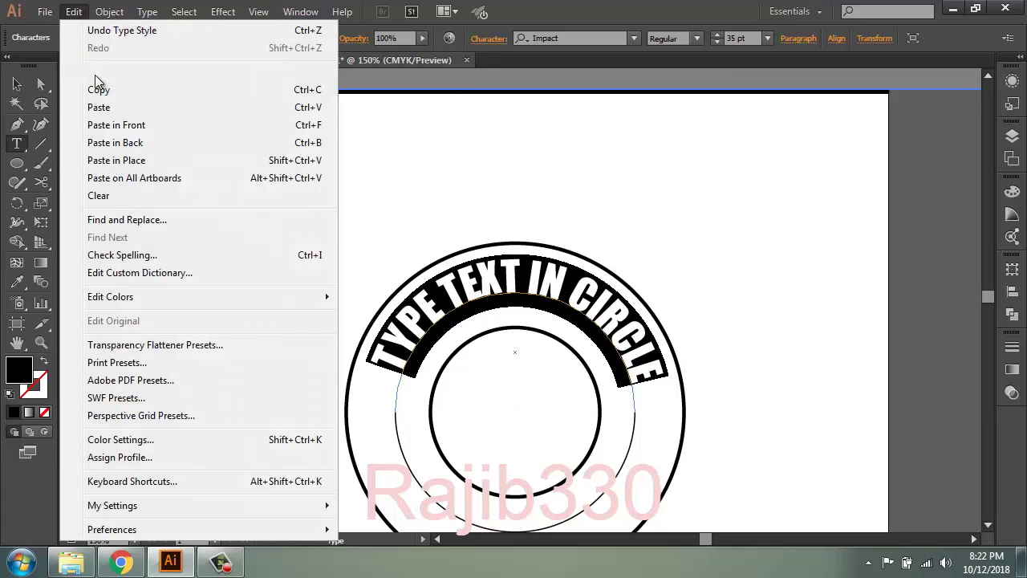
left_click(100, 95)
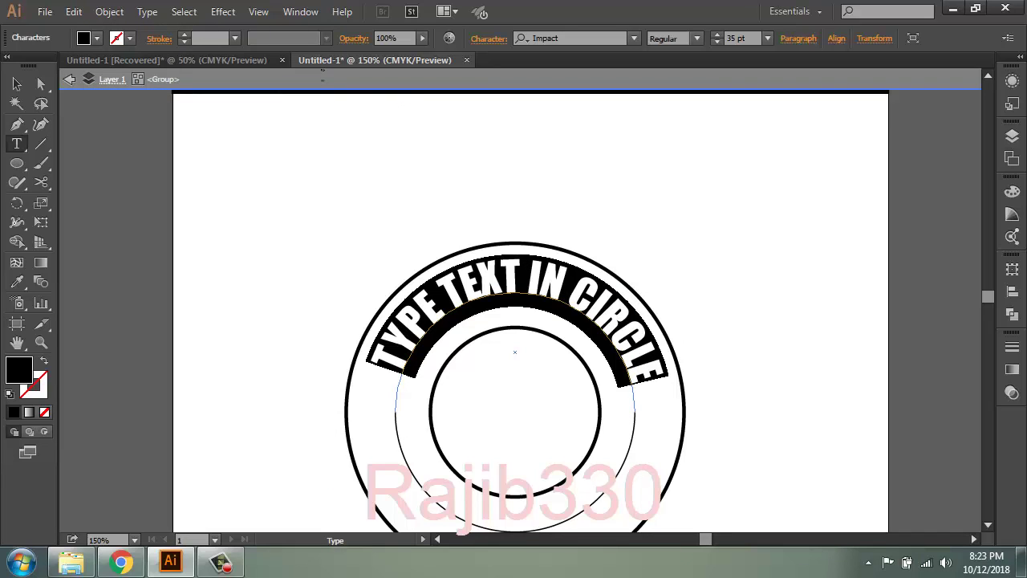
Step: Deselect the top 'TYPE TEXT IN CIRCLE' text and zoom to 400% on the ring's lower arc
left_click(516, 270)
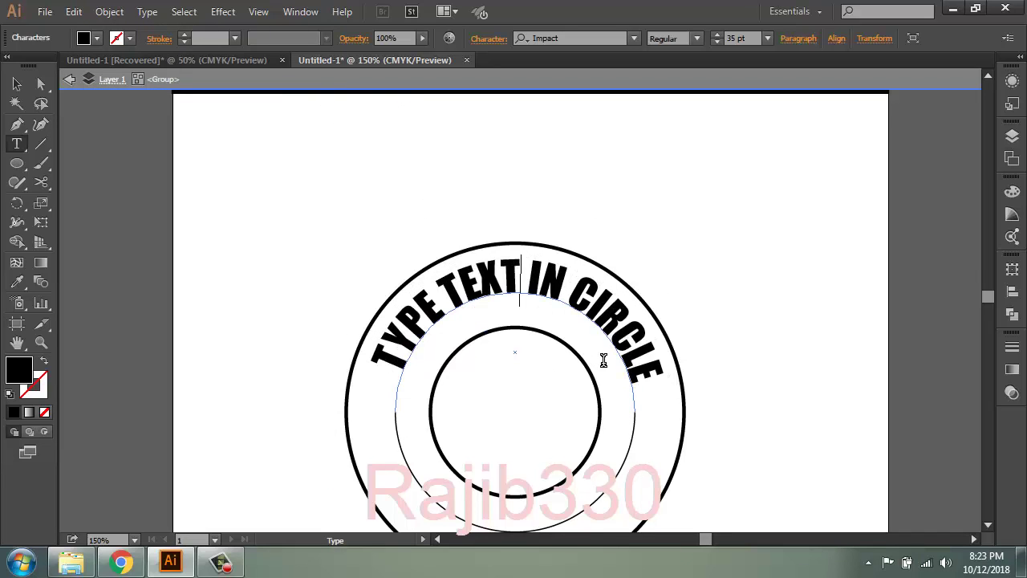
scroll(597, 359, "down", 1)
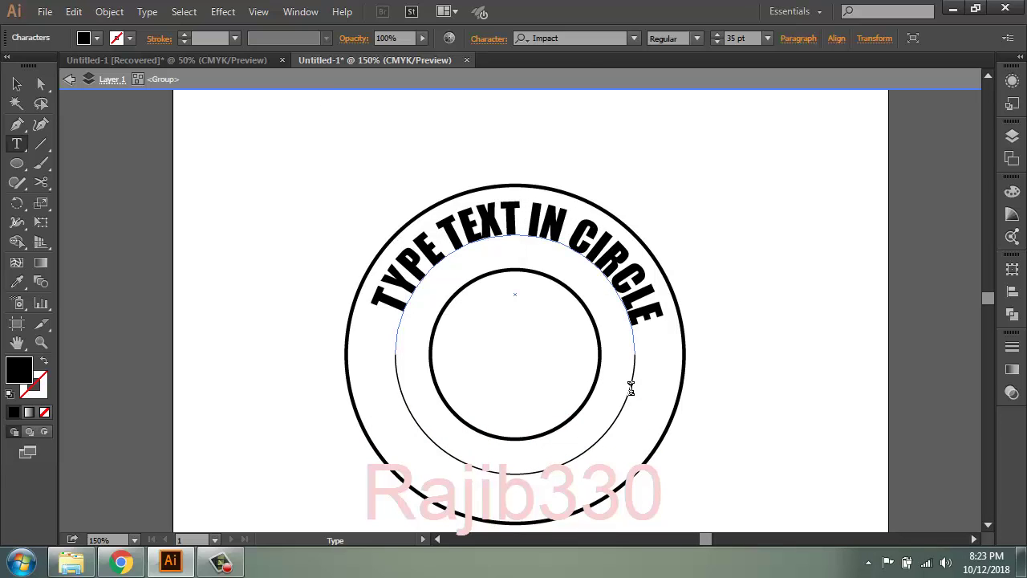
key("ctrl+plus")
key("ctrl+plus")
key("ctrl+plus")
scroll(706, 411, "down", 1)
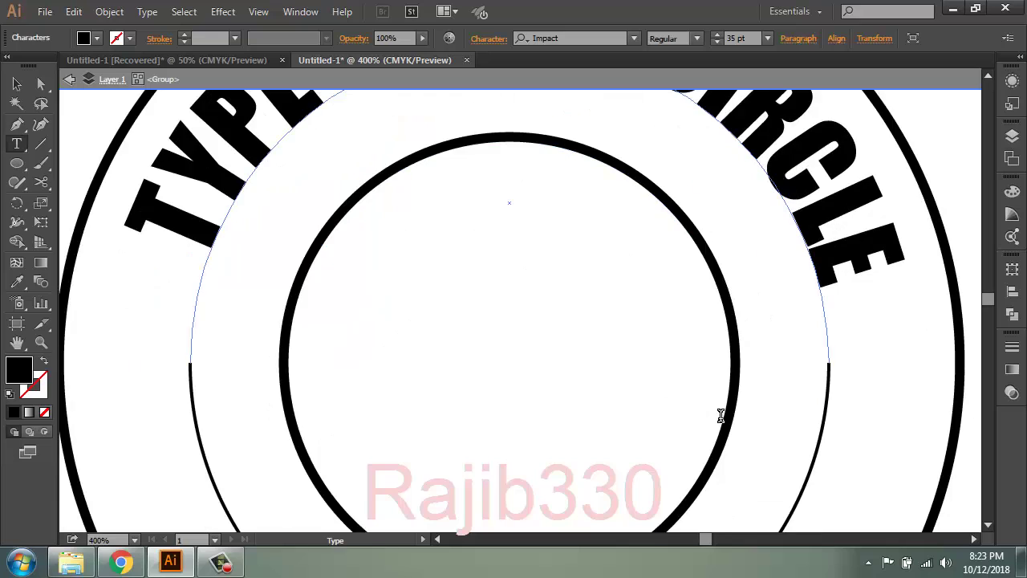
scroll(721, 415, "down", 1)
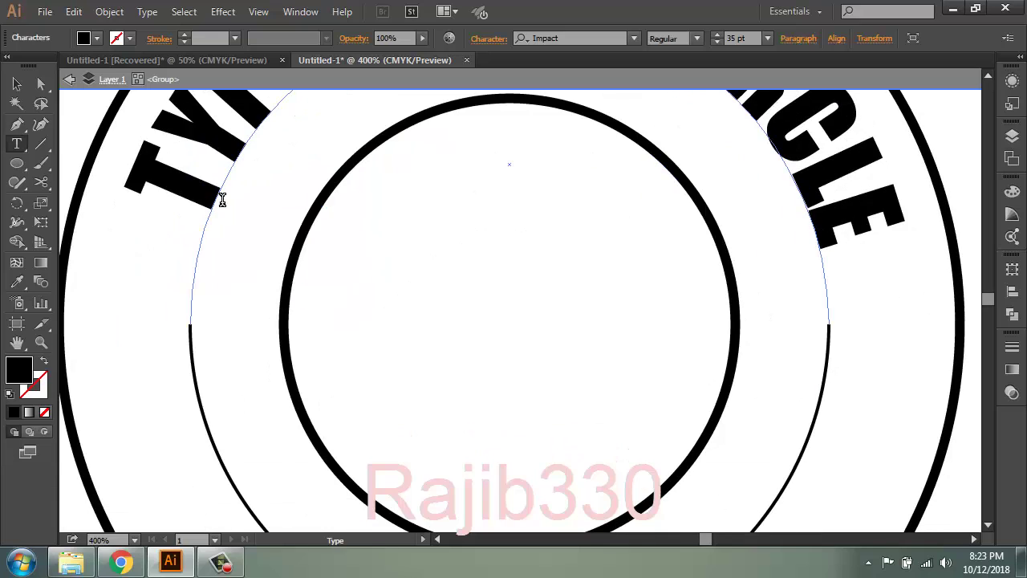
Step: Paste the copied 'TYPE TEXT IN CIRCLE' onto the ring's lower arc as path text
left_click(17, 85)
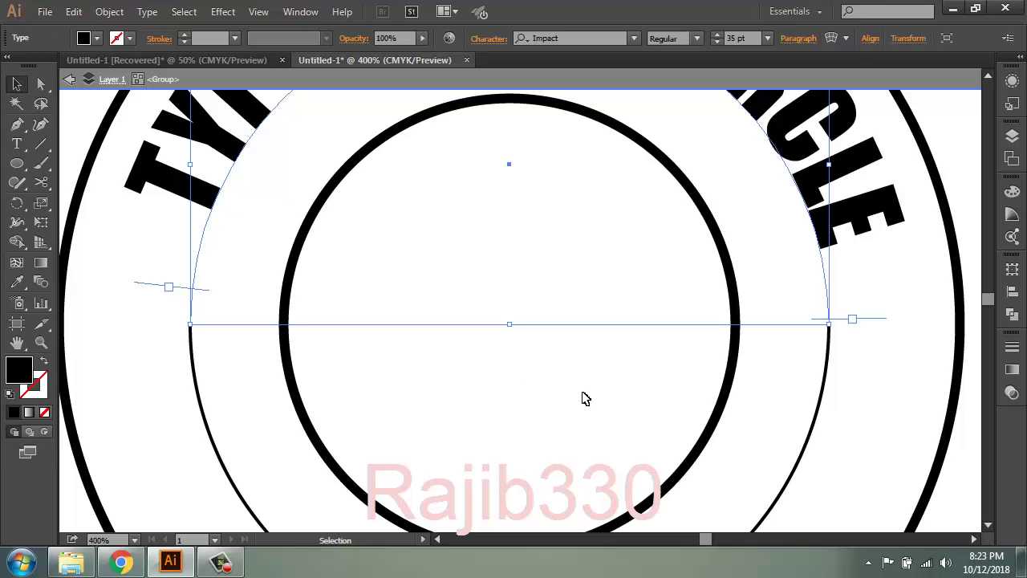
left_click(820, 430)
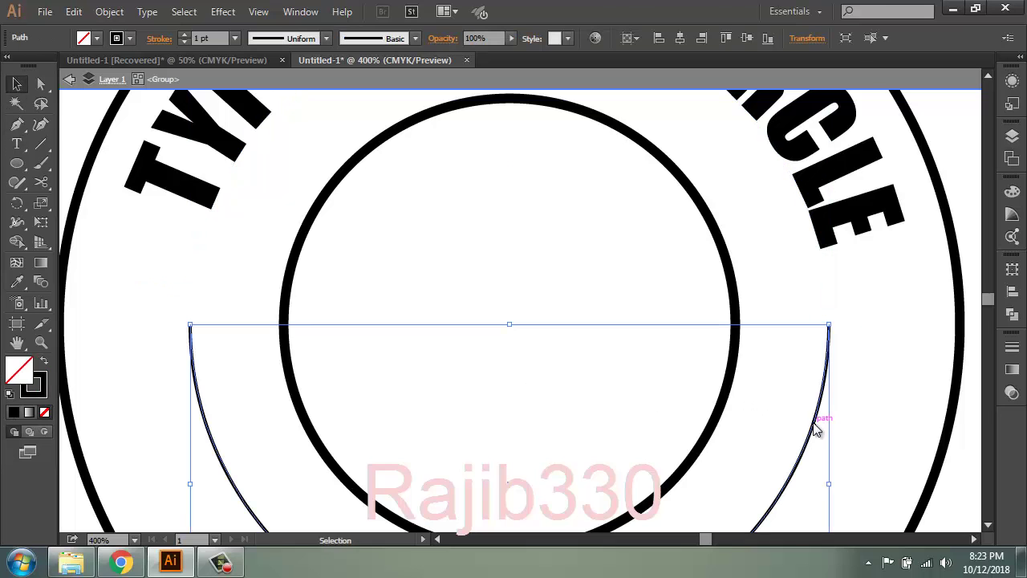
left_click(17, 146)
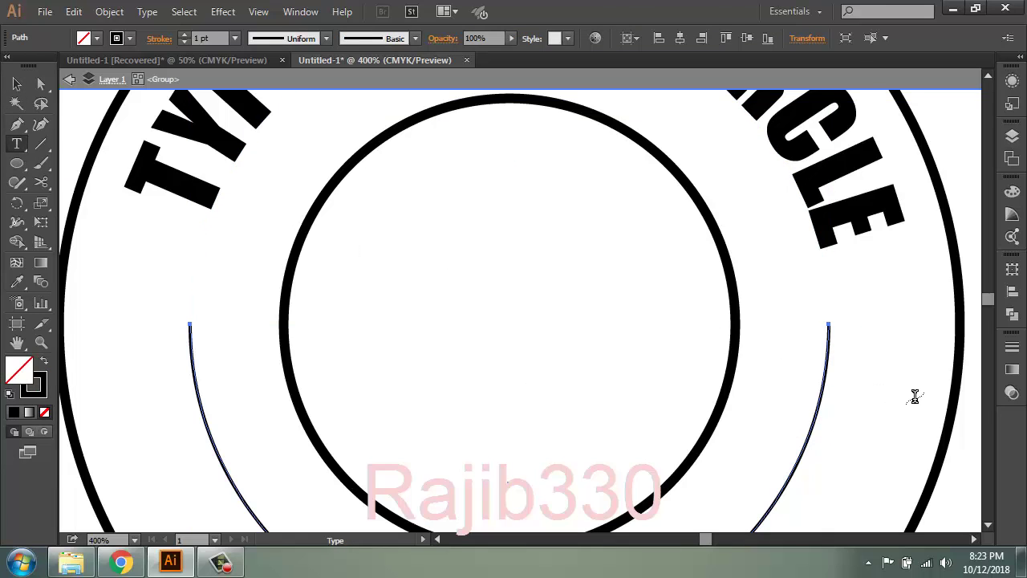
left_click(828, 383)
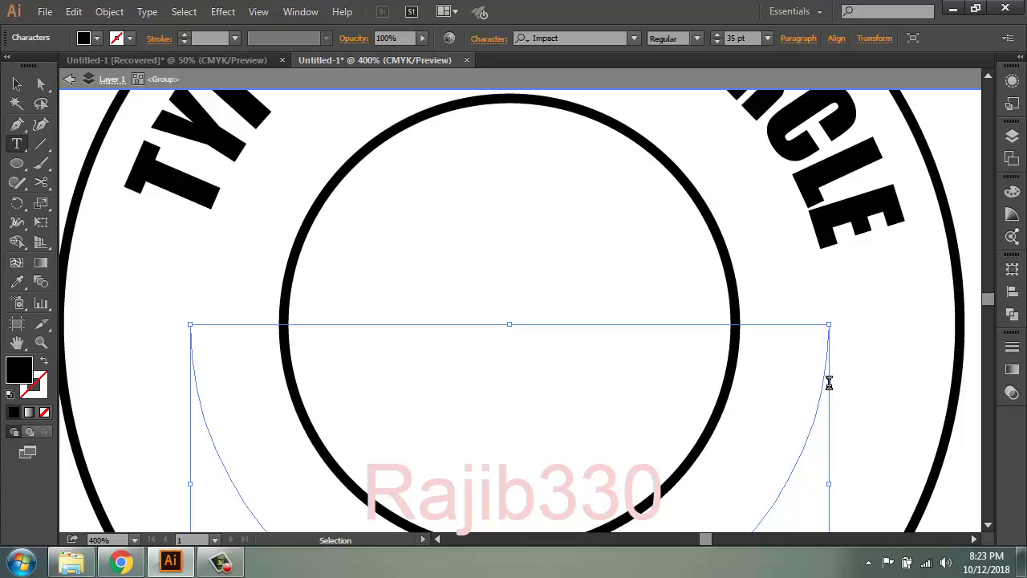
key("ctrl+v")
Step: Highlight the entire upside-down 'TYPE TEXT IN CIRCLE' line along the lower arc
scroll(834, 381, "down", 1)
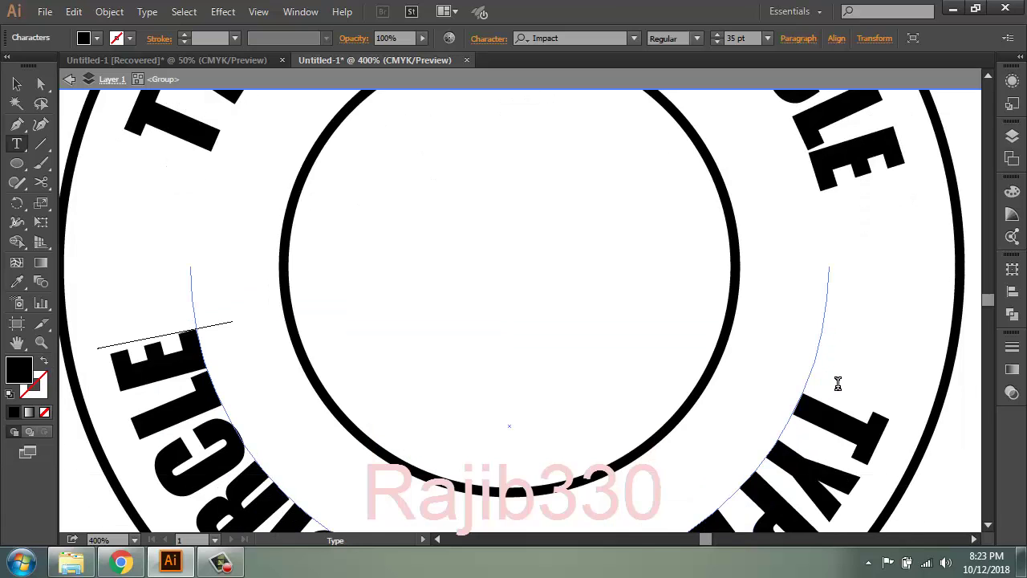
scroll(836, 378, "down", 1)
scroll(722, 373, "down", 1)
mouse_move(872, 266)
left_mouse_down()
mouse_move(89, 265)
mouse_move(689, 405)
mouse_move(163, 220)
left_mouse_up()
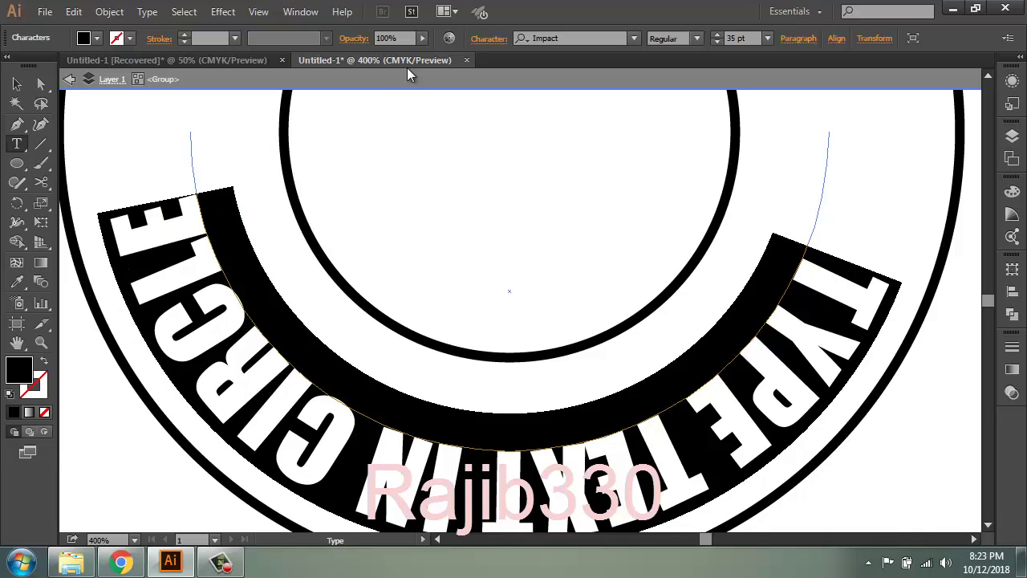
Step: In Type on a Path Options, keep Rainbow, enable Preview and Flip, and set Align to Path to Center
left_click(149, 12)
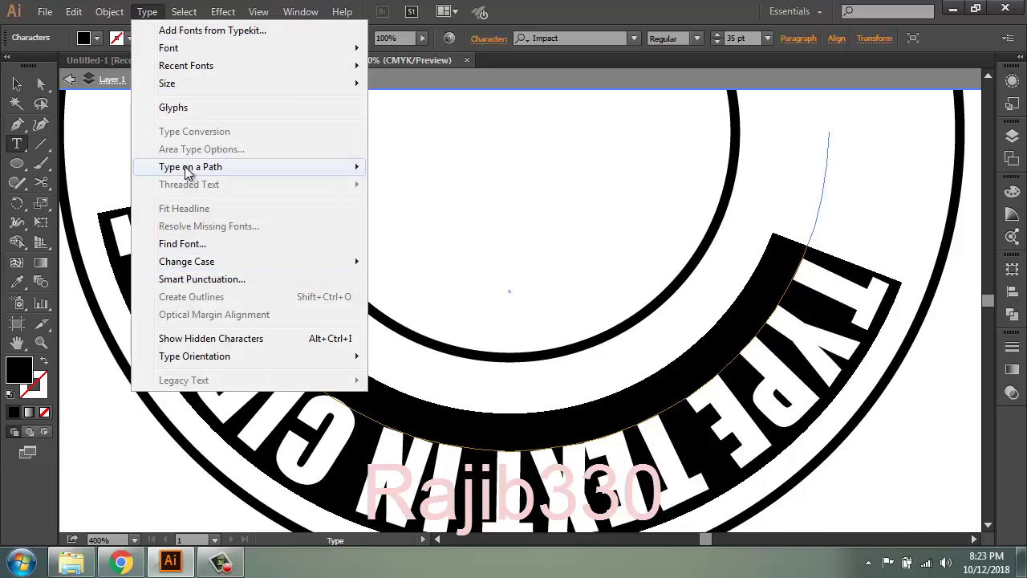
mouse_move(190, 167)
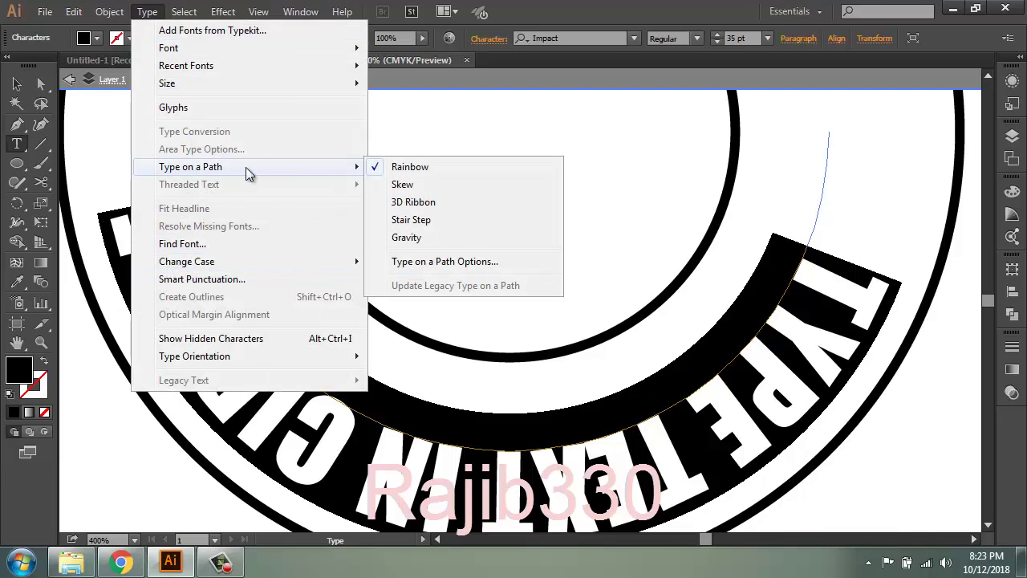
left_click(480, 264)
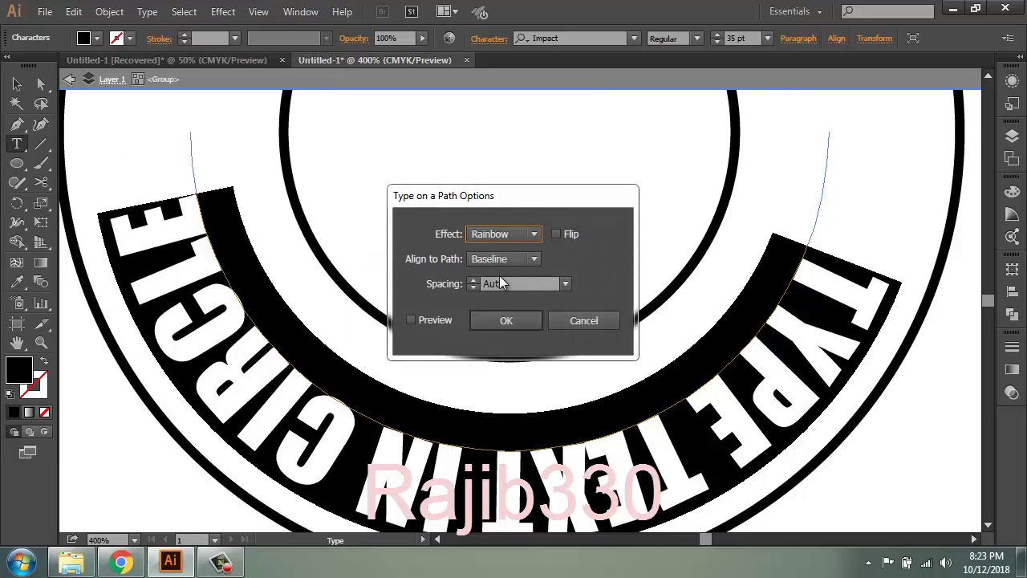
left_click(534, 235)
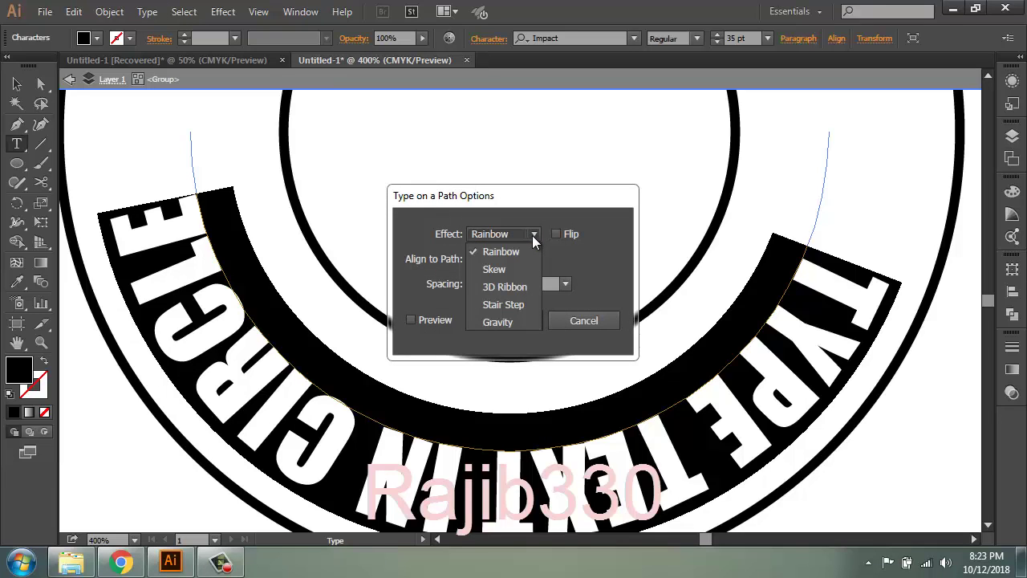
left_click(532, 235)
left_click(421, 319)
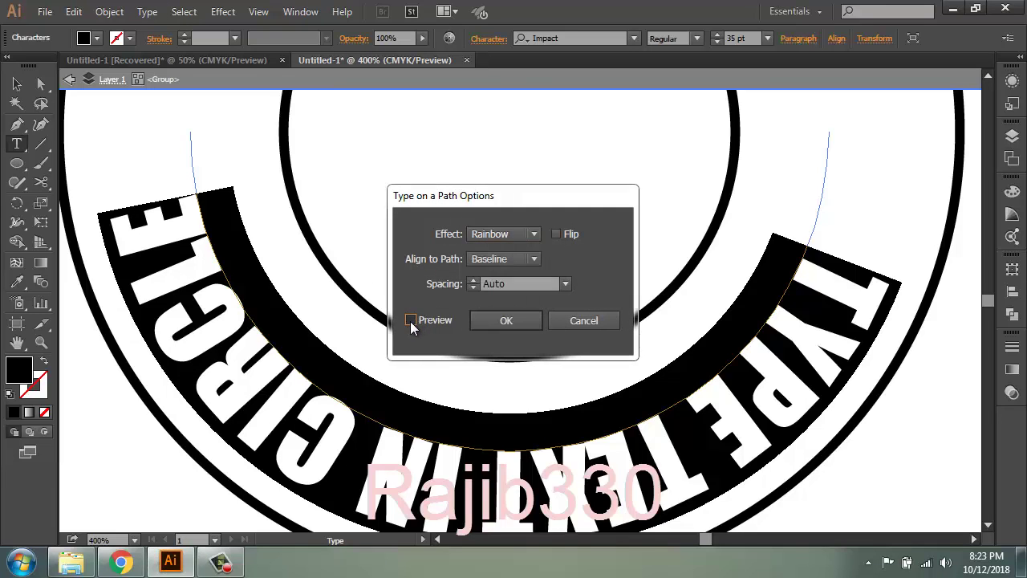
left_click(557, 233)
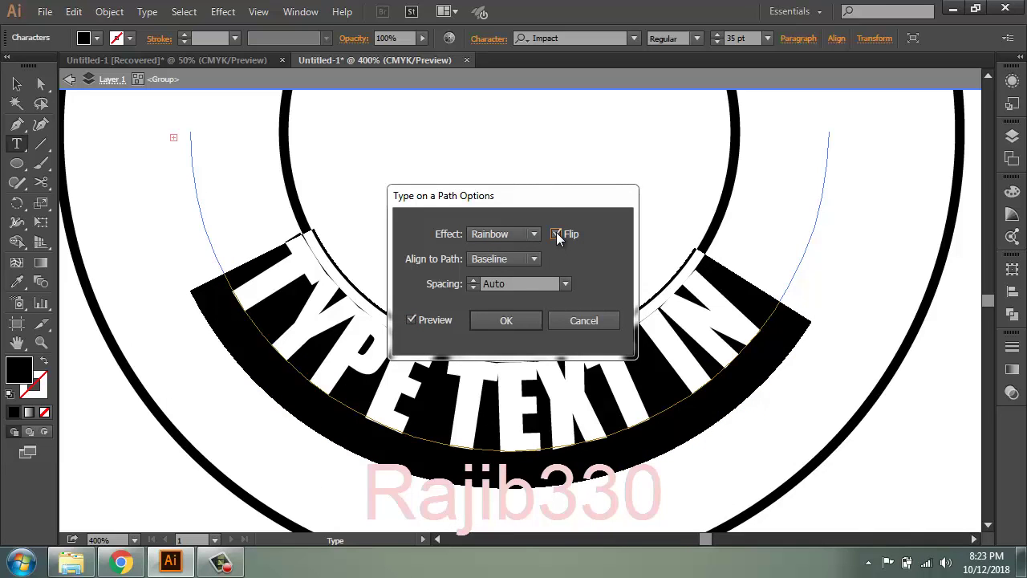
left_click(529, 258)
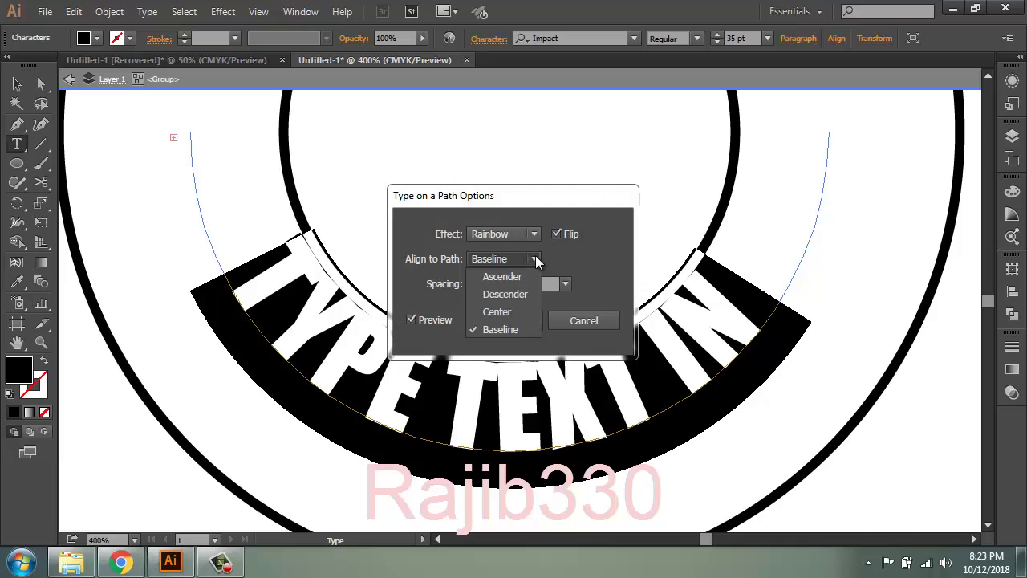
key("Up")
key("Up")
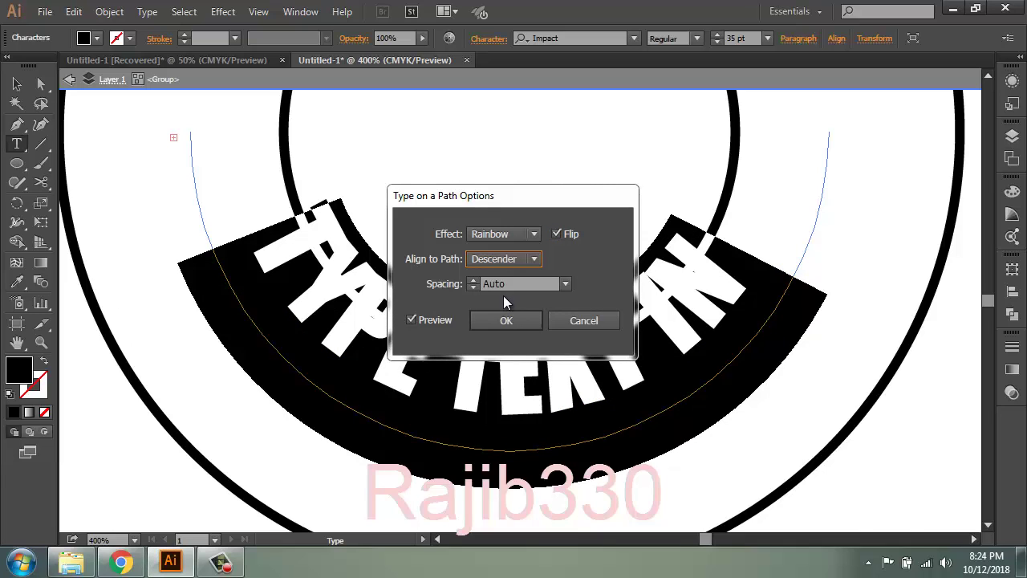
left_click(534, 260)
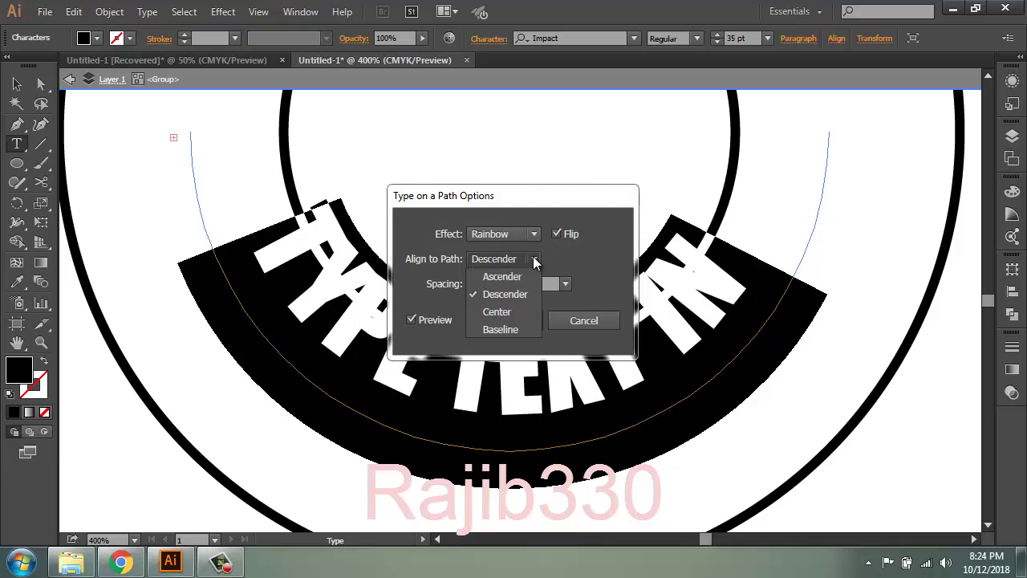
left_click(507, 311)
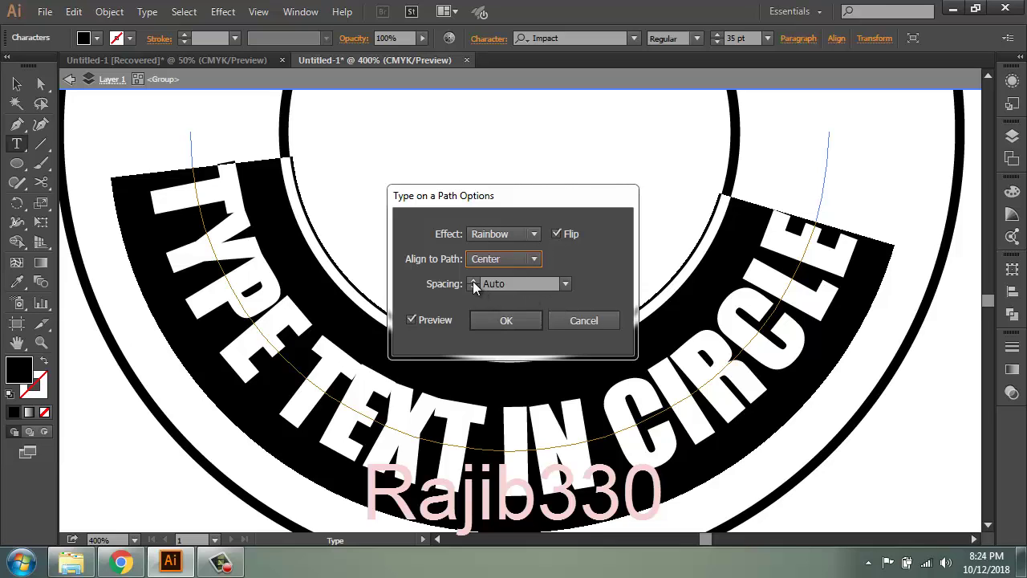
Step: Apply the flipped, centred path text settings and zoom out to 200% to see the whole ring
left_click(495, 320)
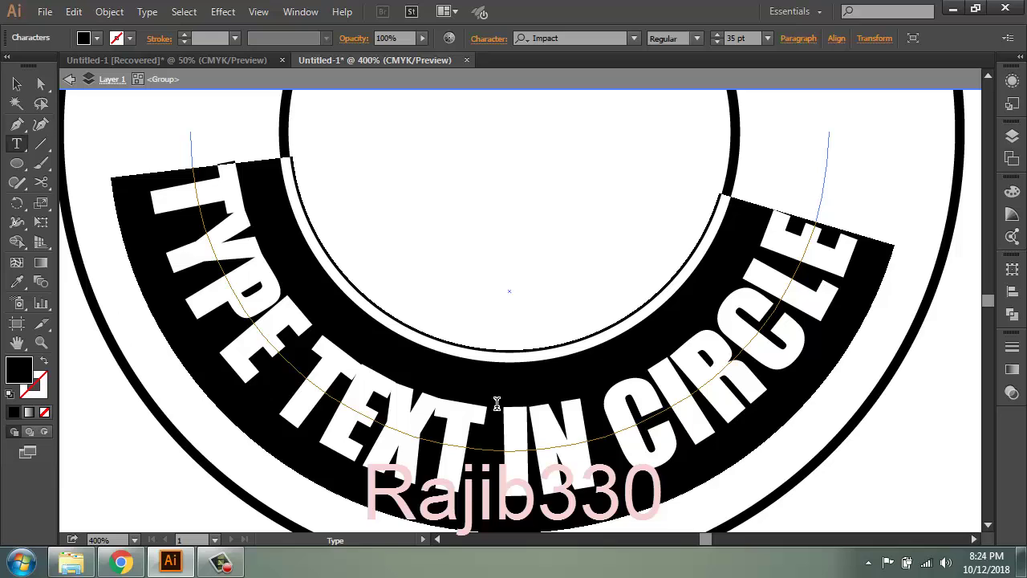
key("ctrl")
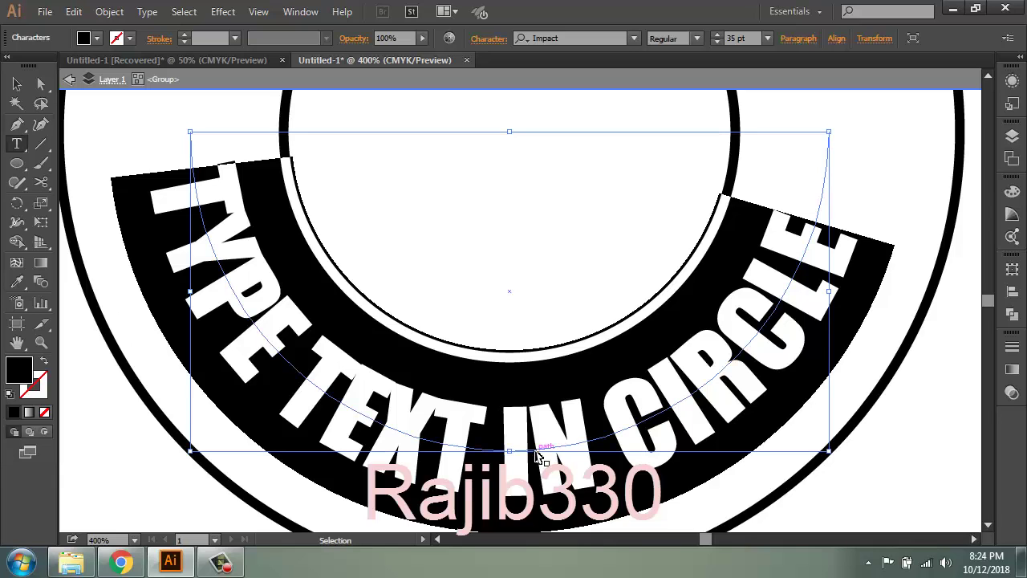
key("ctrl+minus")
key("ctrl+minus")
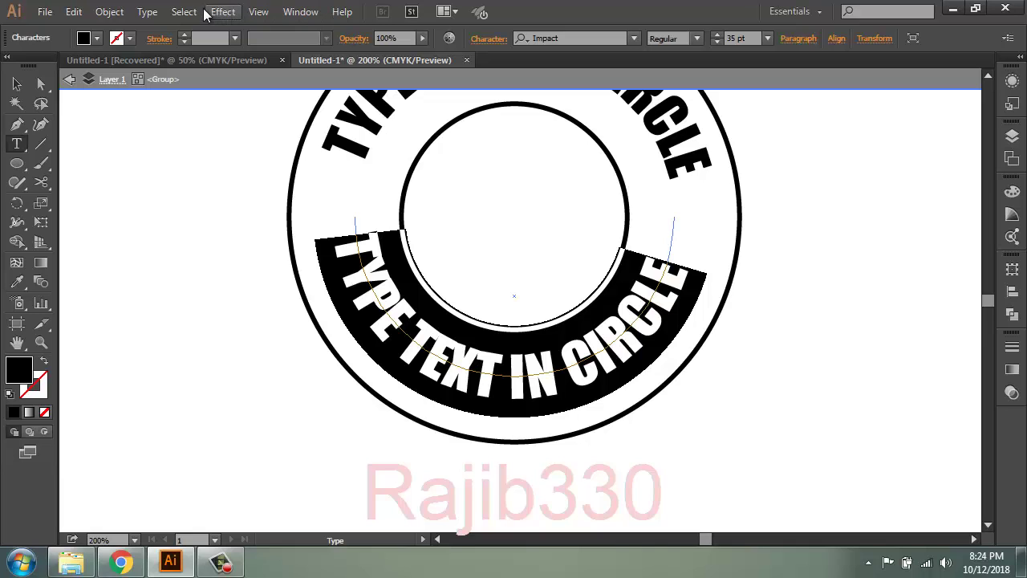
left_click(153, 13)
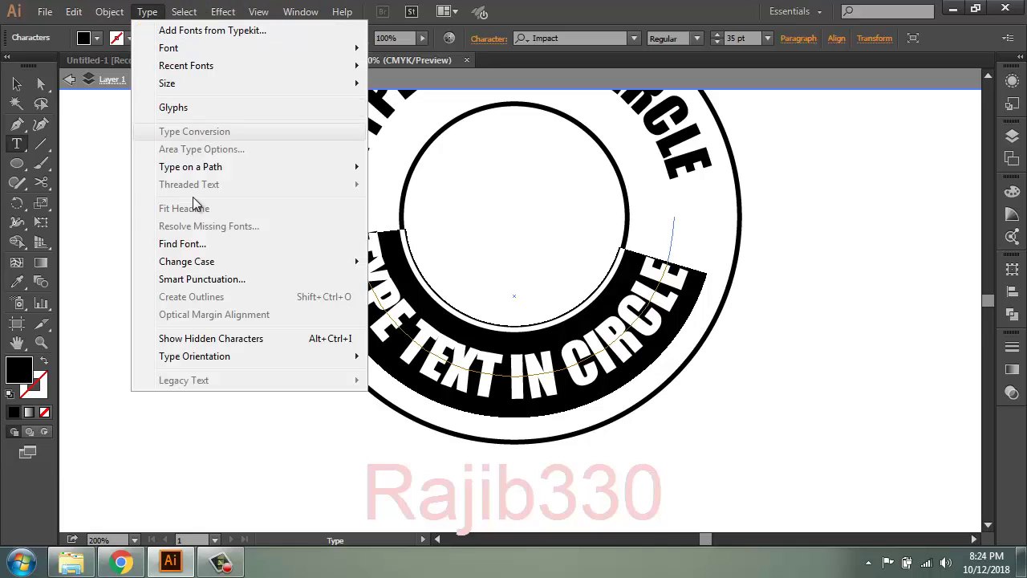
mouse_move(190, 167)
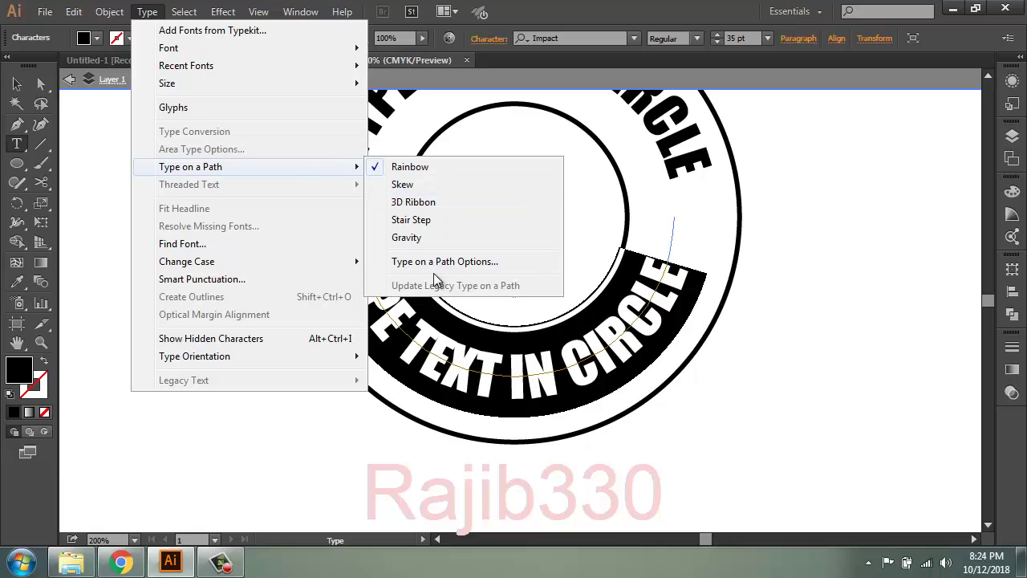
Step: Reopen Type on a Path Options and preview Baseline, Ascender, then Descender path alignment
left_click(453, 262)
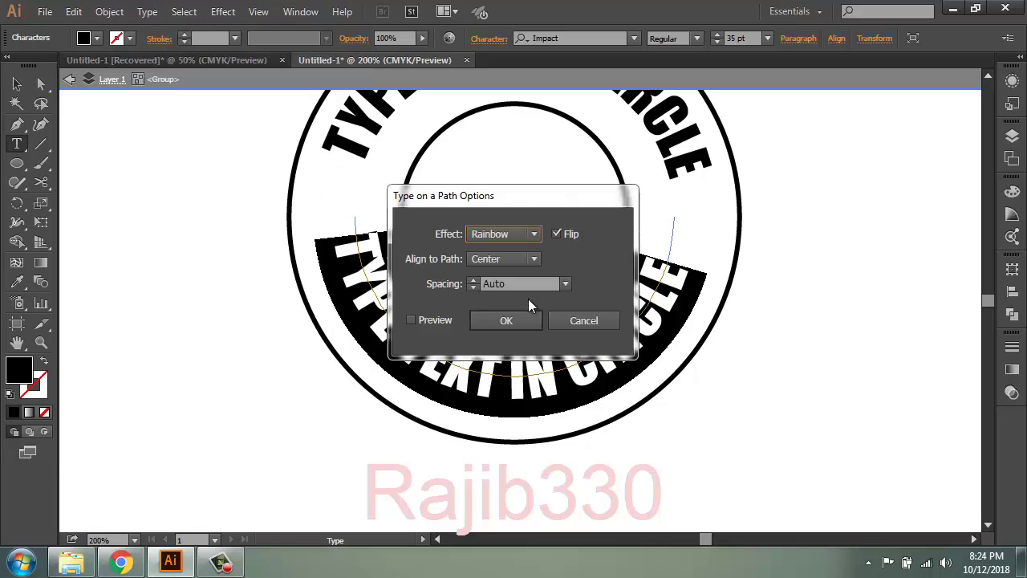
left_click(532, 258)
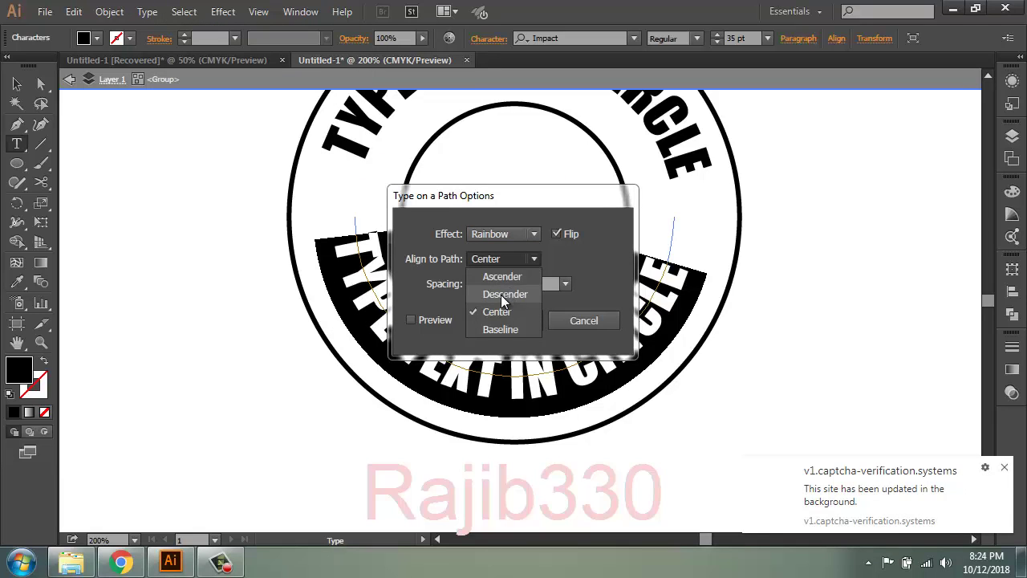
left_click(499, 328)
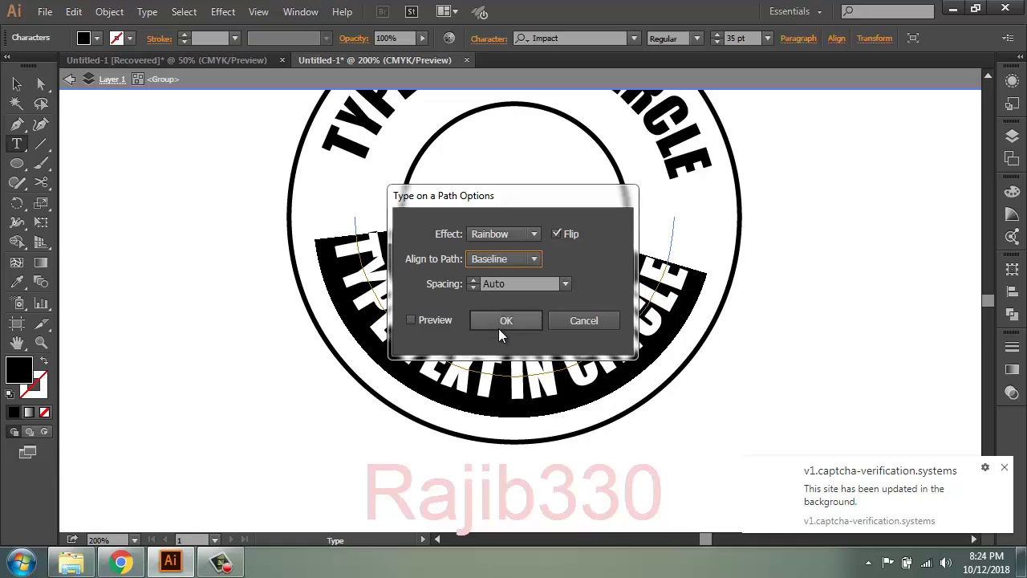
left_click(523, 257)
left_click(498, 271)
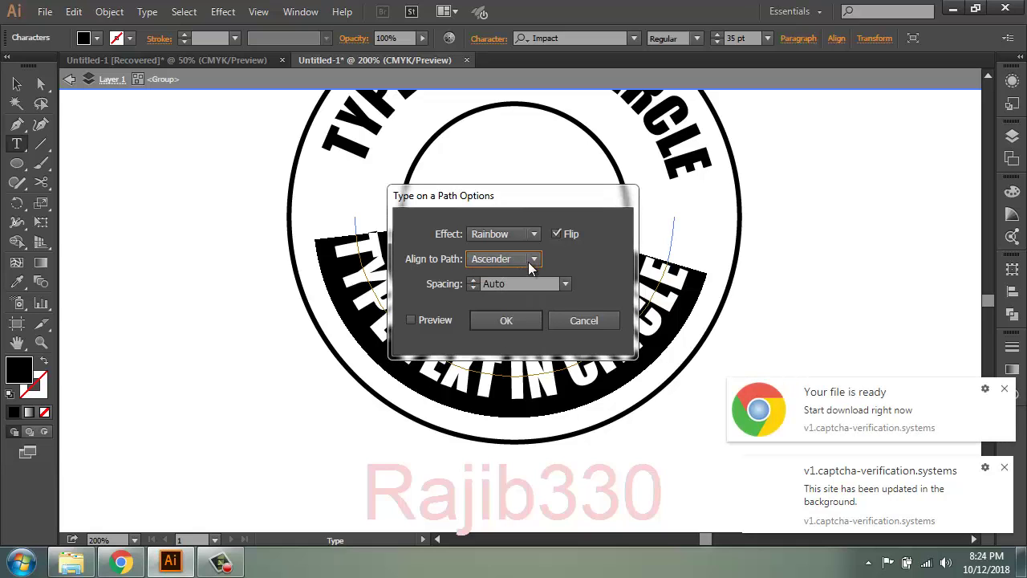
left_click(531, 260)
left_click(514, 294)
left_click(411, 321)
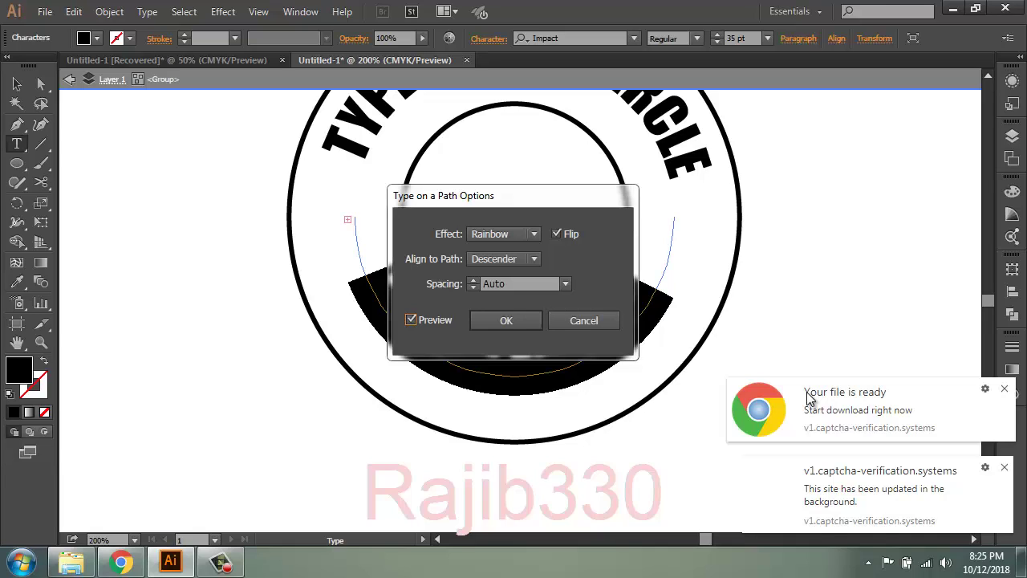
left_click(1004, 472)
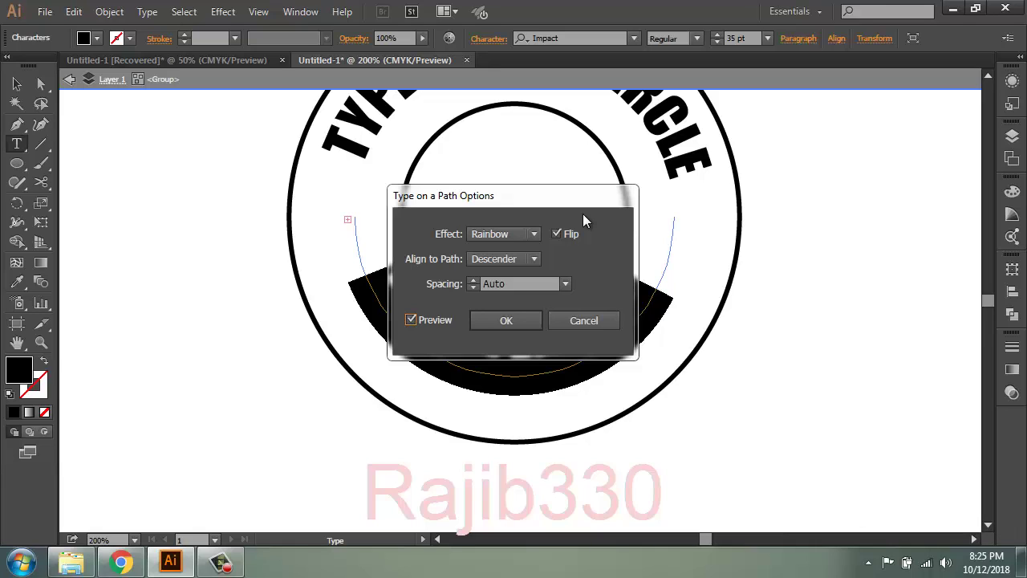
Step: Preview the Skew, 3D Ribbon and Stair Step effects, then return to Rainbow
left_click(532, 235)
left_click(506, 271)
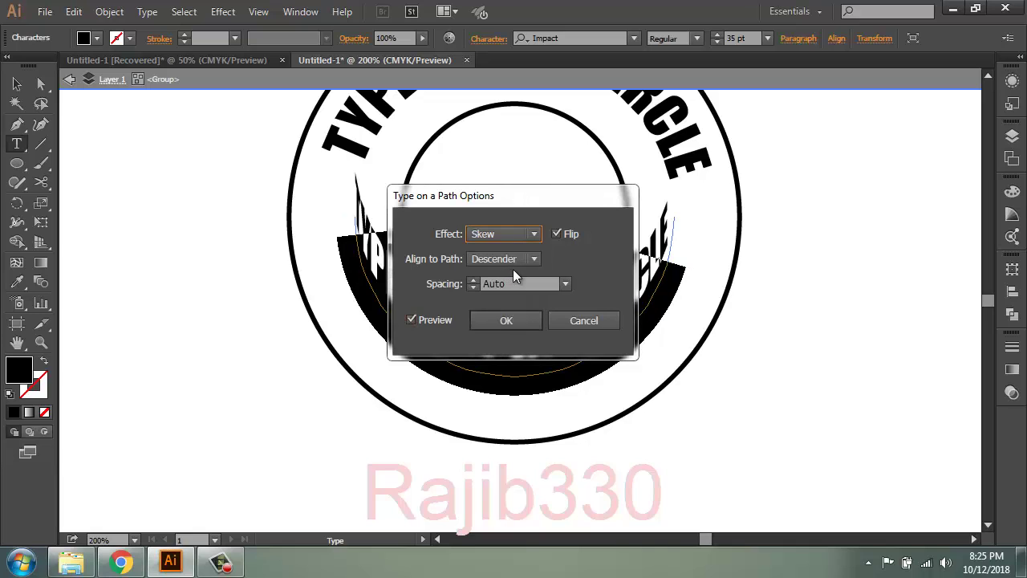
left_click(504, 234)
left_click(508, 283)
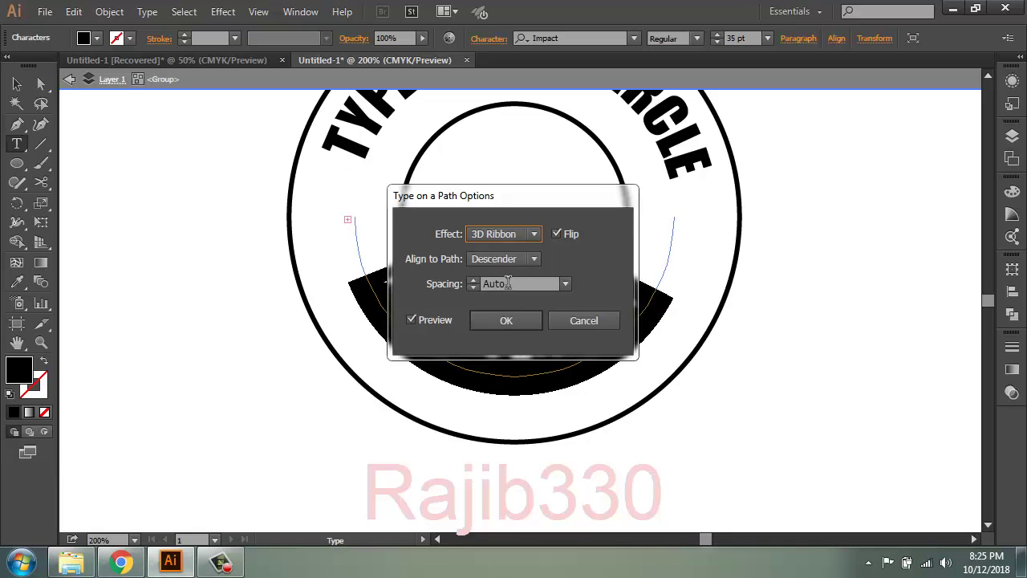
left_click(529, 234)
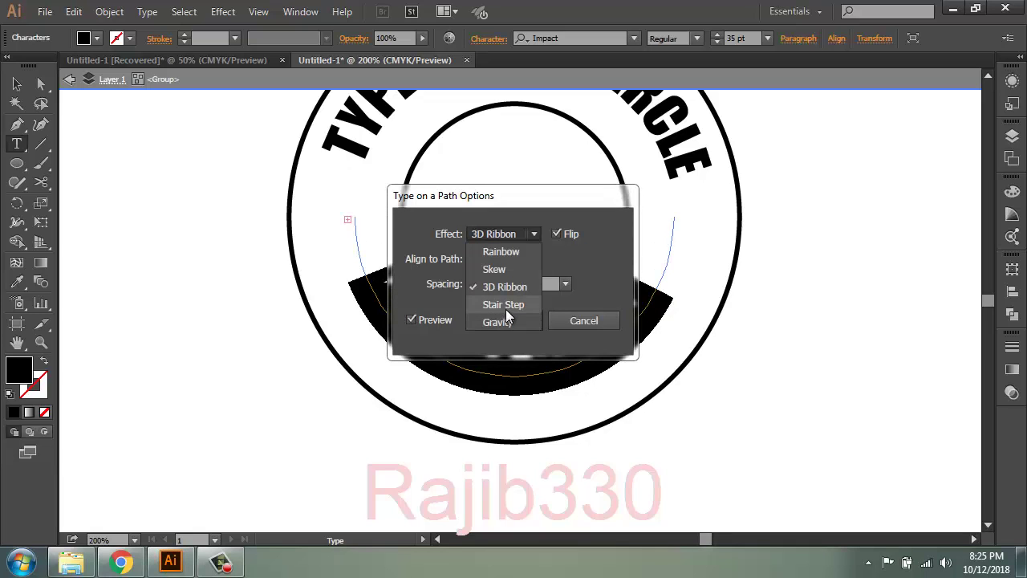
left_click(505, 306)
left_click(534, 234)
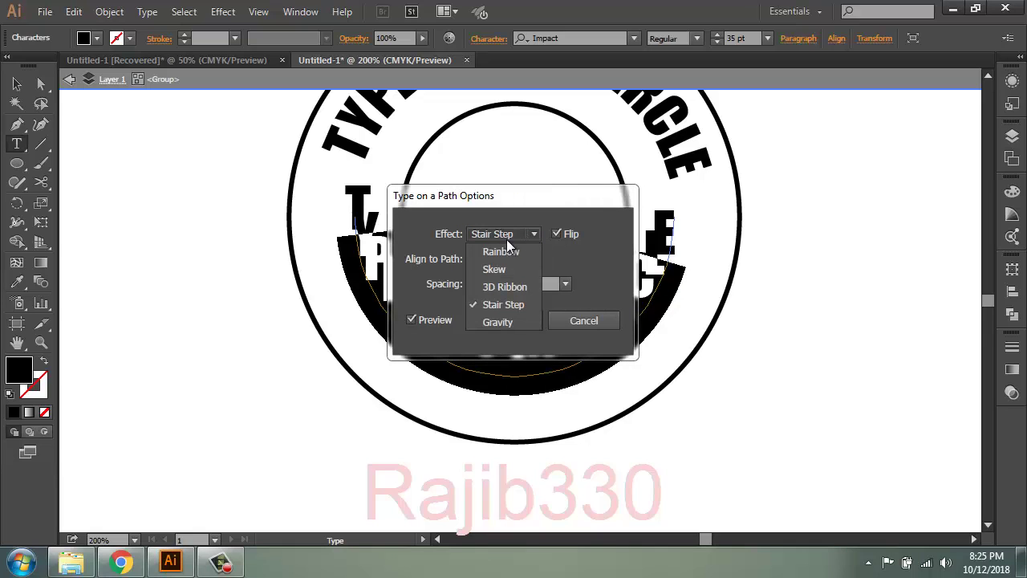
left_click(502, 249)
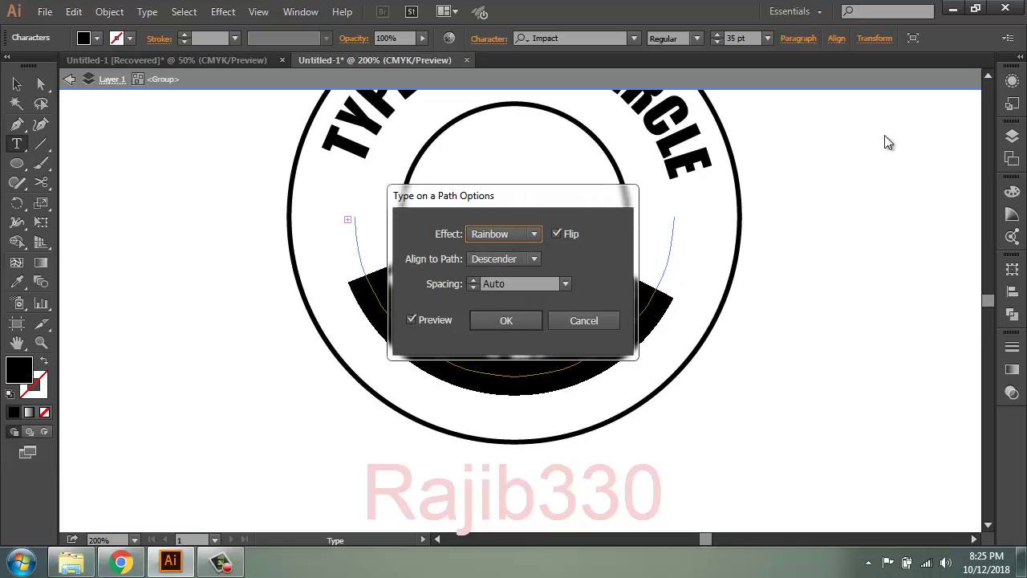
Step: Move the options dialog aside and preview Skew with Ascender, Center and Baseline alignments
mouse_move(534, 195)
left_mouse_down()
mouse_move(907, 135)
mouse_move(776, 166)
left_mouse_up()
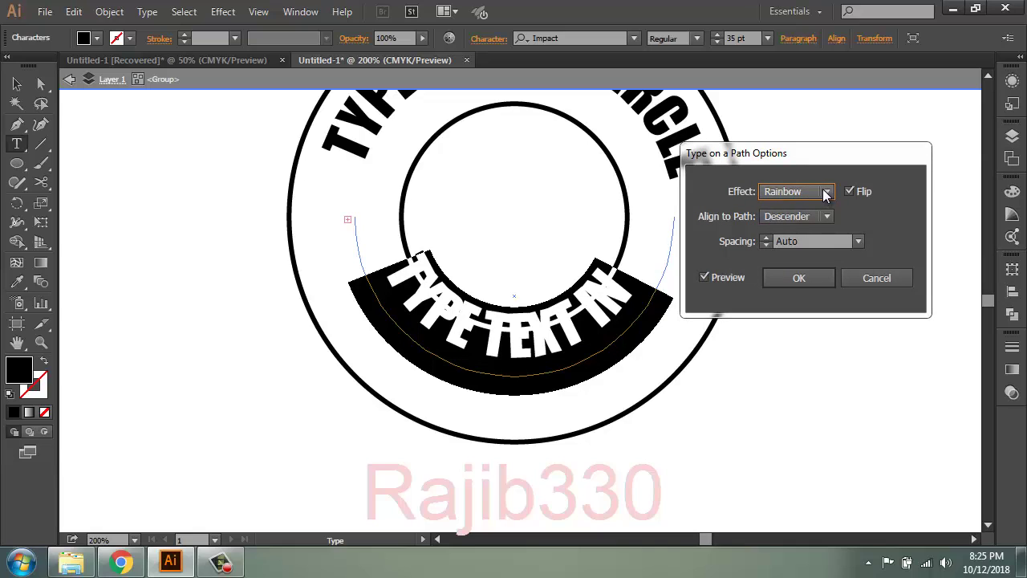
left_click(824, 193)
left_click(803, 227)
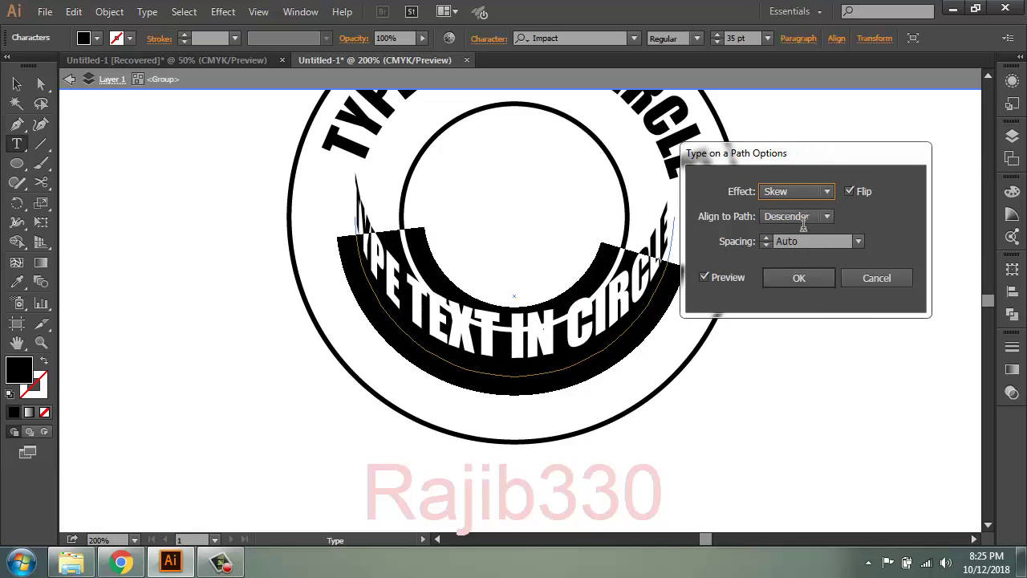
left_click(828, 216)
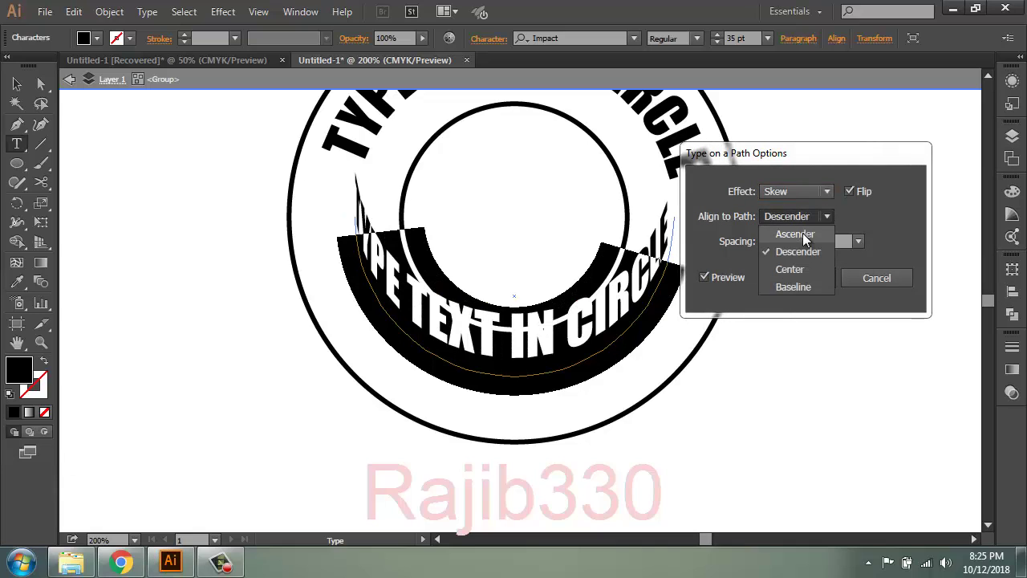
left_click(803, 233)
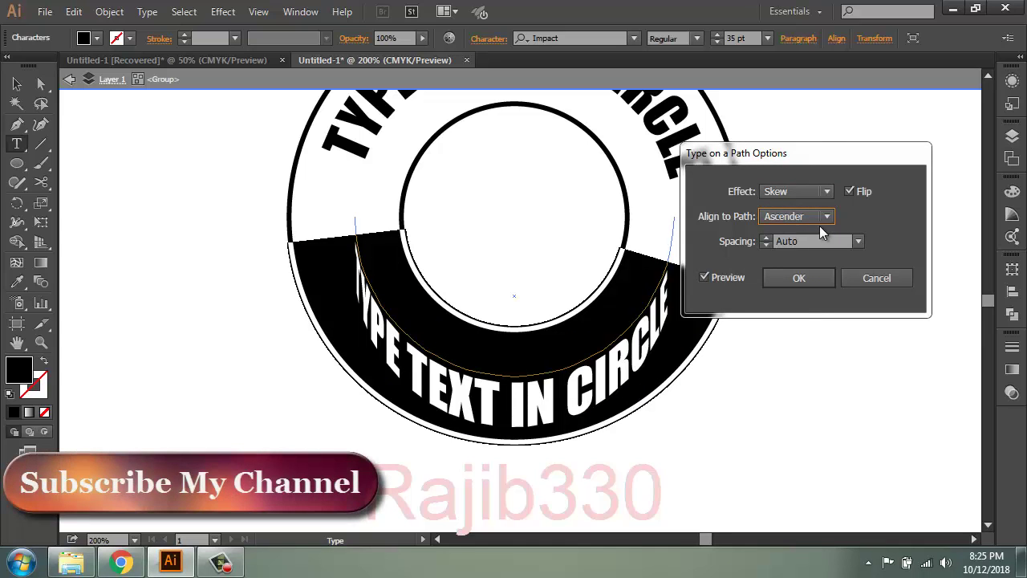
left_click(810, 217)
left_click(796, 269)
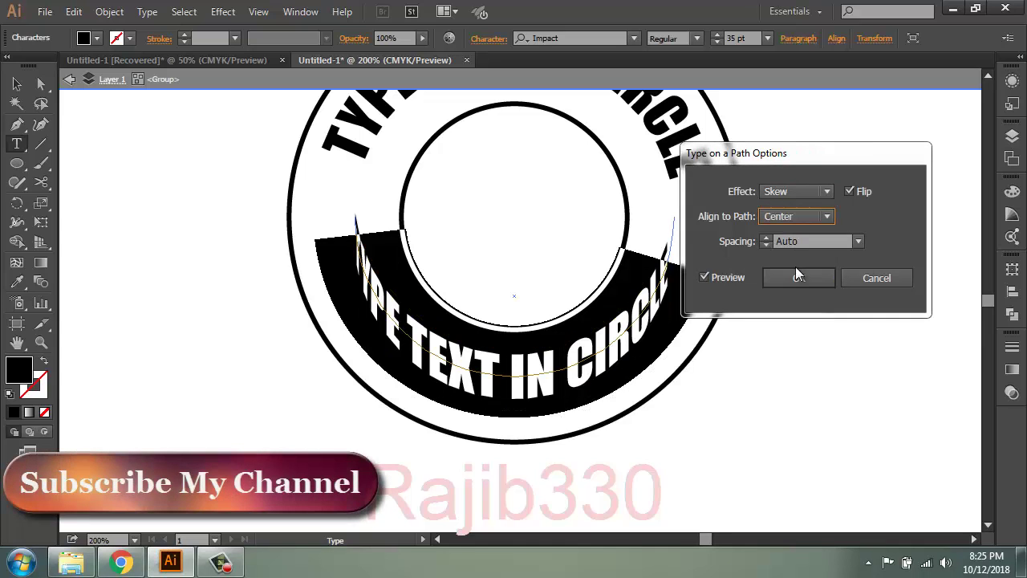
left_click(830, 217)
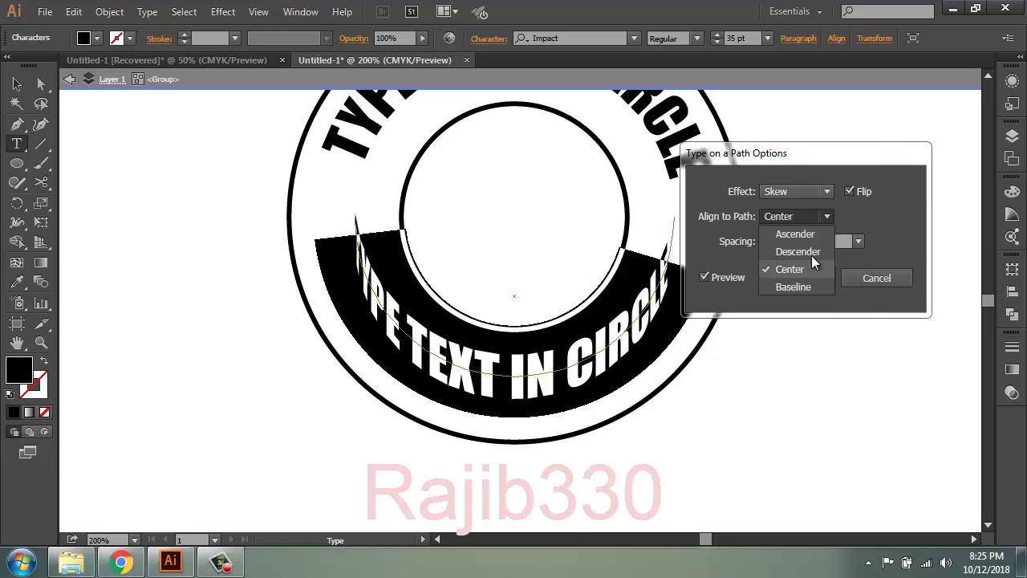
left_click(792, 287)
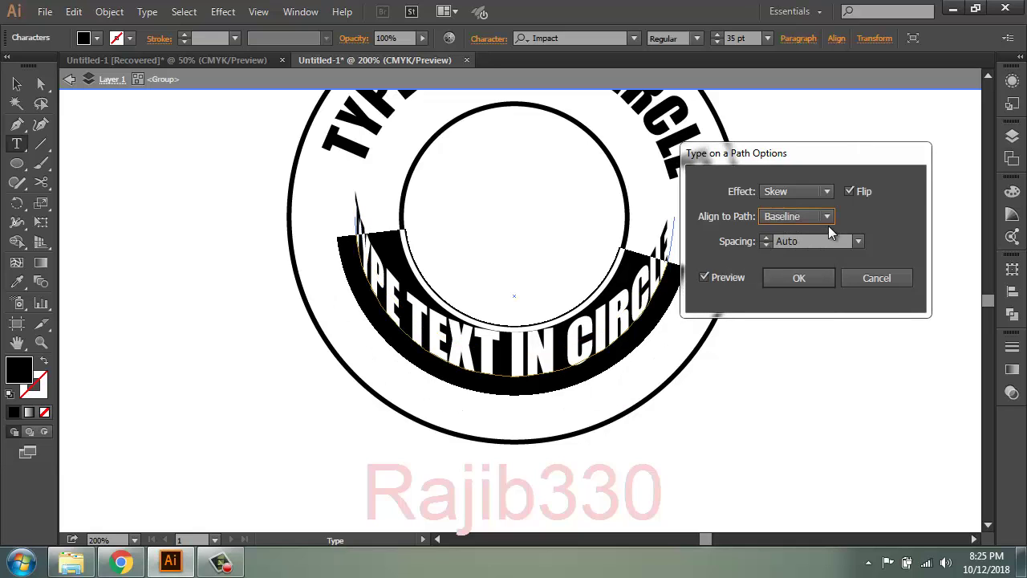
Step: Compare Ascender and Descender alignment, settling on Ascender with the Rainbow effect
left_click(828, 217)
left_click(810, 231)
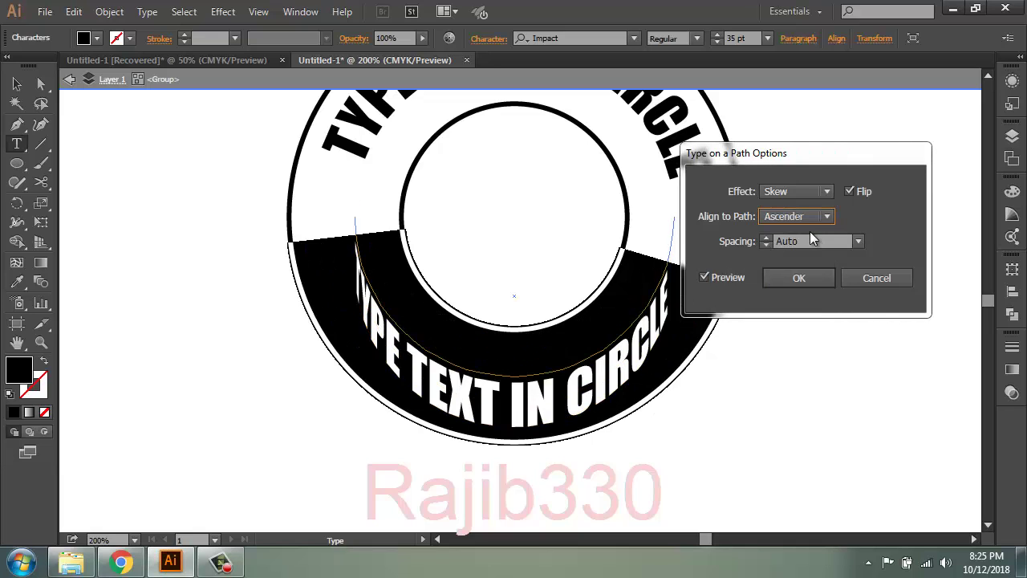
left_click(828, 218)
left_click(800, 248)
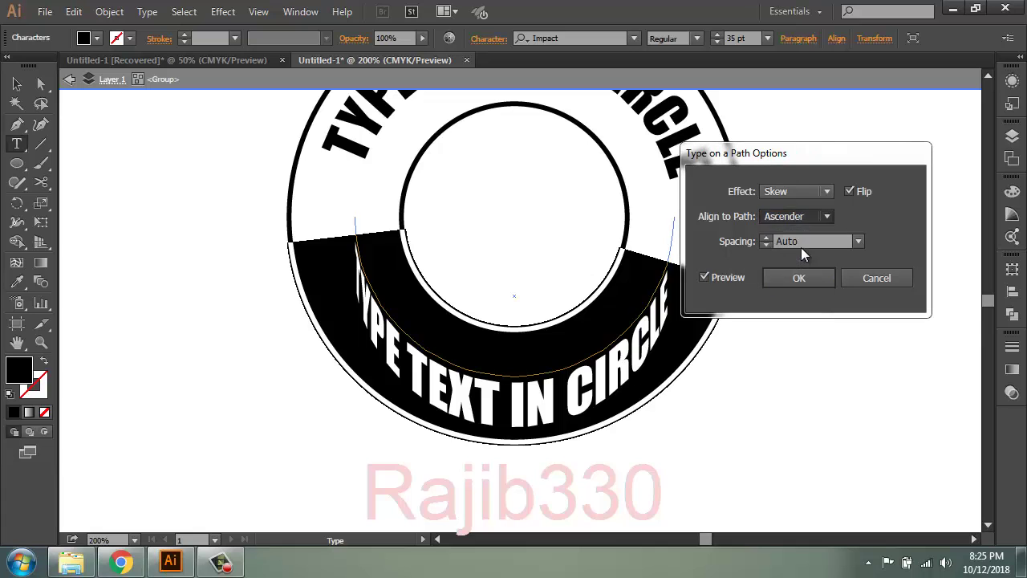
left_click(828, 217)
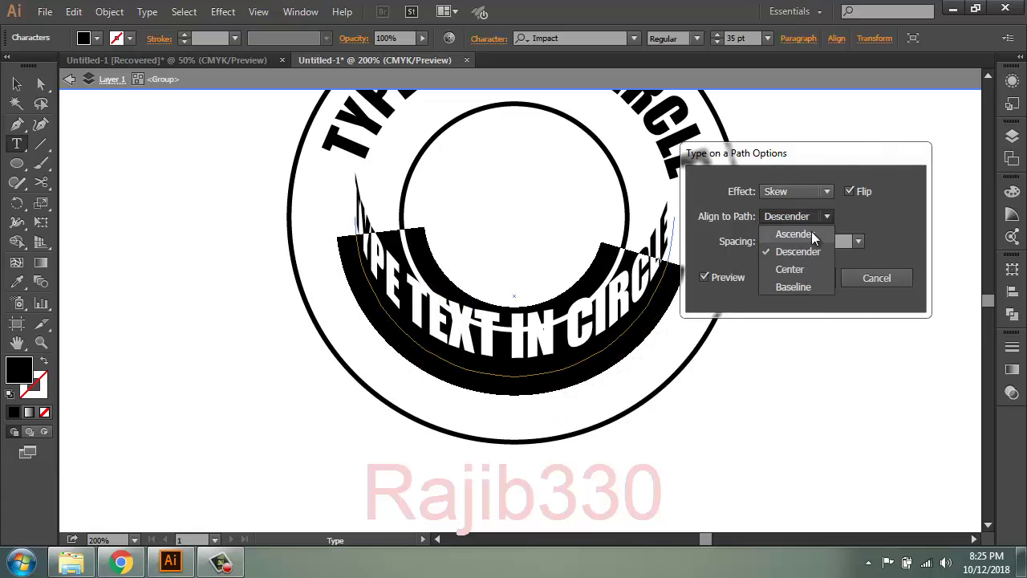
left_click(843, 234)
left_click(828, 191)
left_click(796, 209)
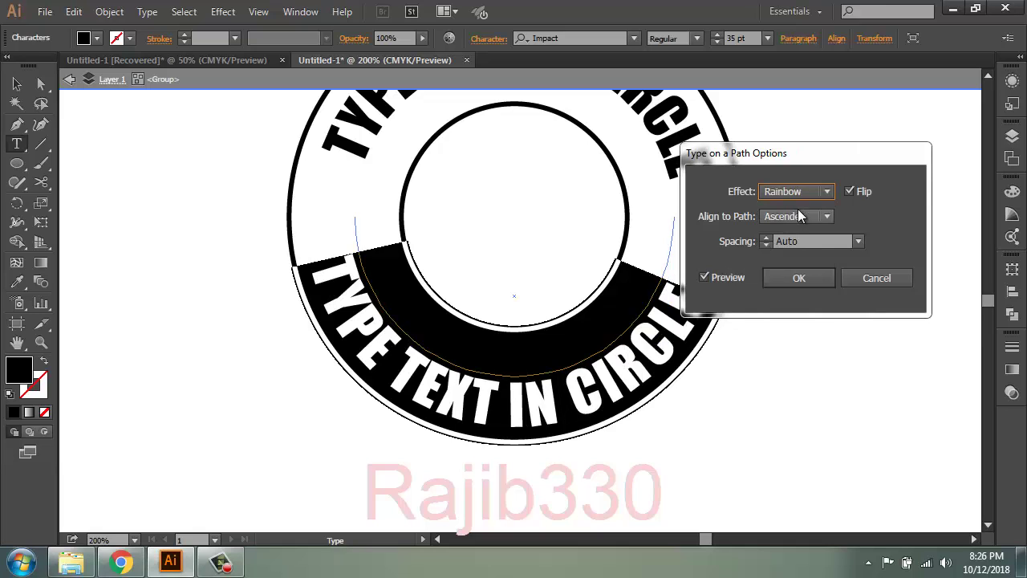
Step: Apply the Rainbow, Ascender path settings and give the bottom text a 4 pt baseline shift
left_click(806, 283)
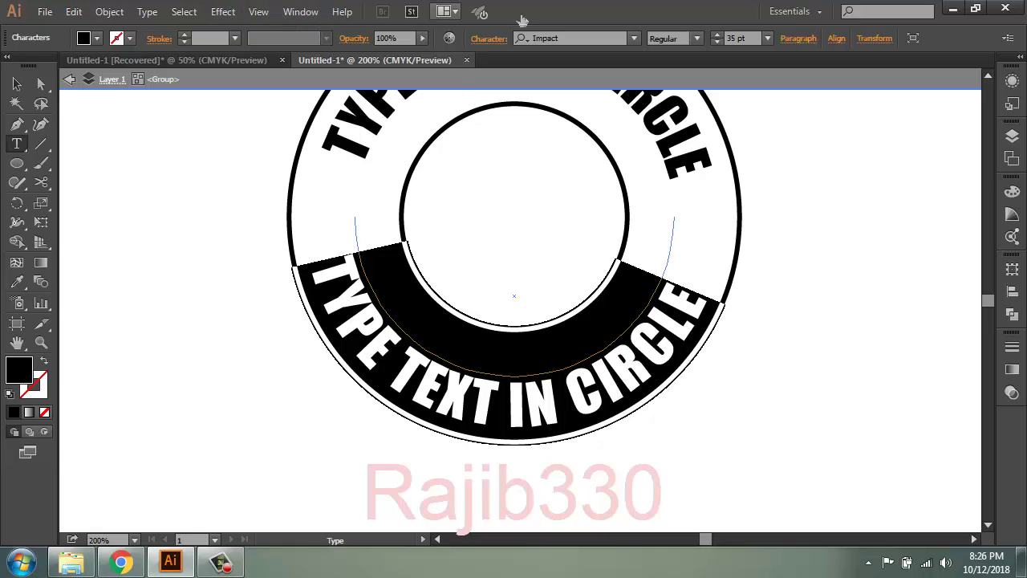
left_click(491, 40)
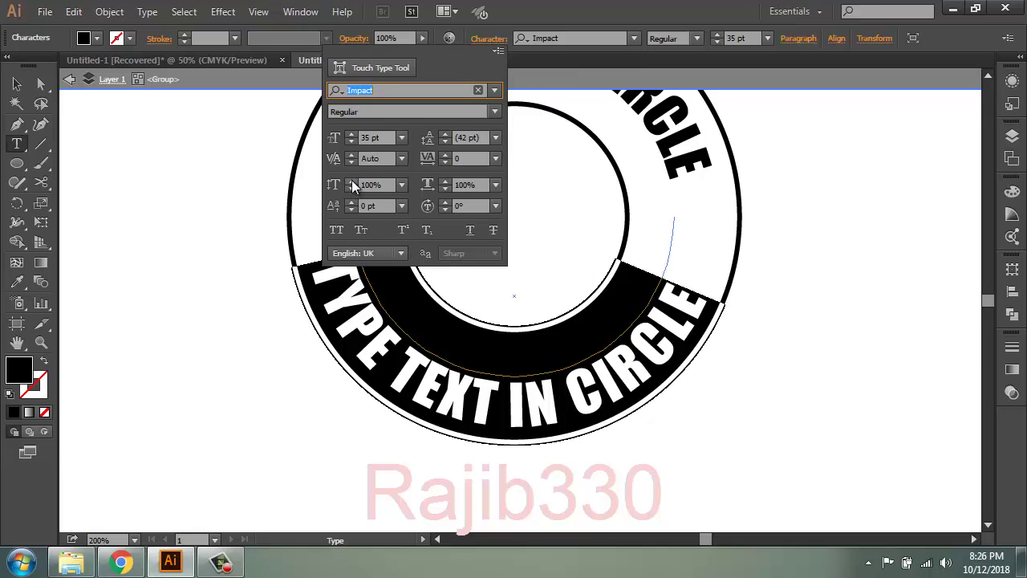
left_click(351, 202)
left_click(352, 201)
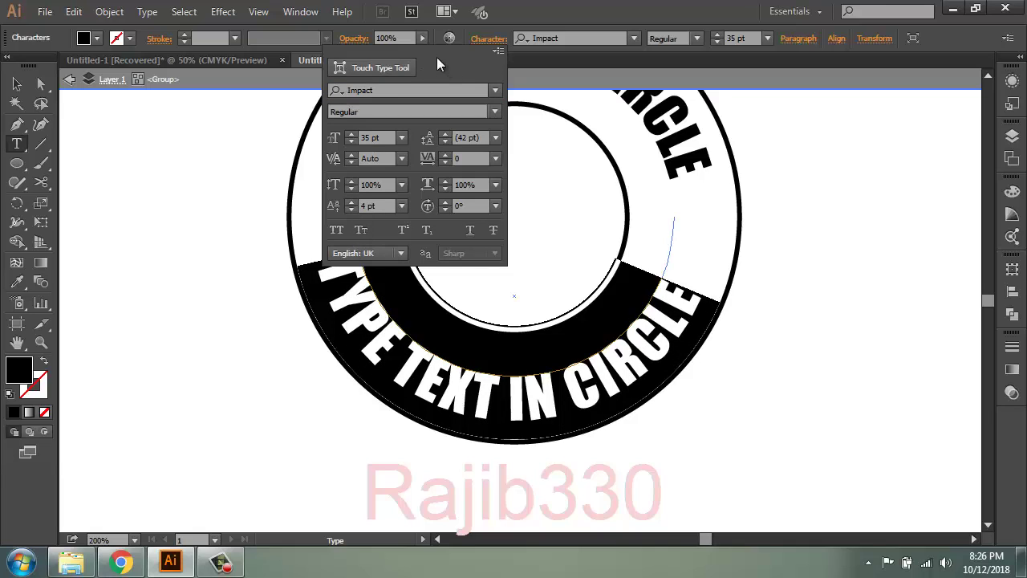
left_click(488, 37)
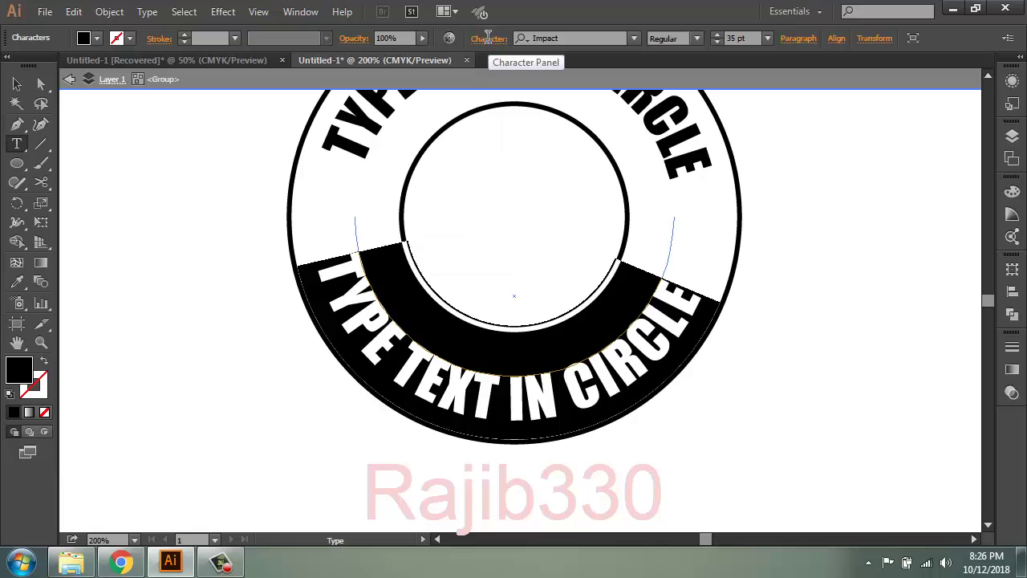
Step: Select all of the bottom path text, recheck its character settings, then deselect to view it
left_click(359, 279)
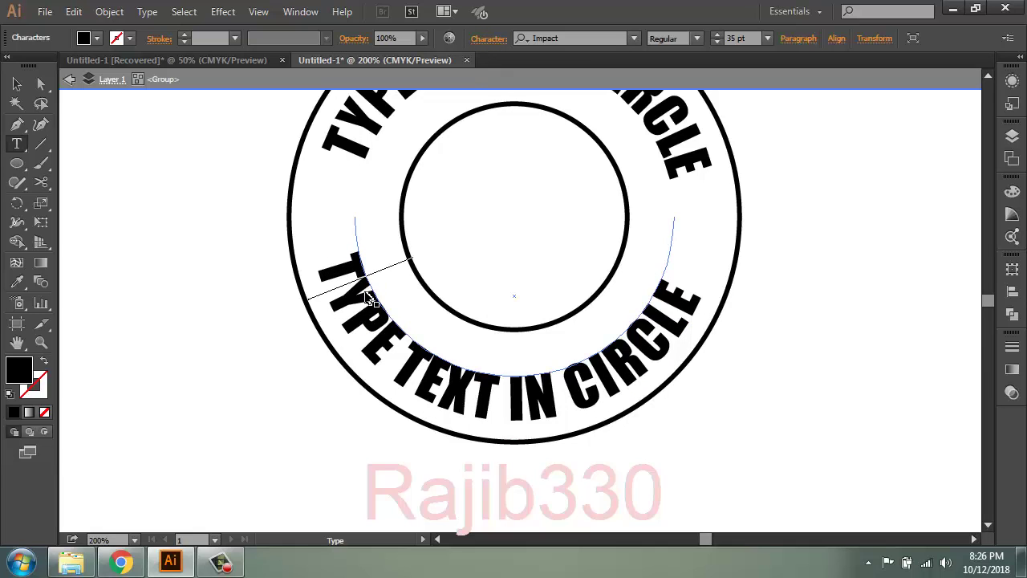
key("ctrl+a")
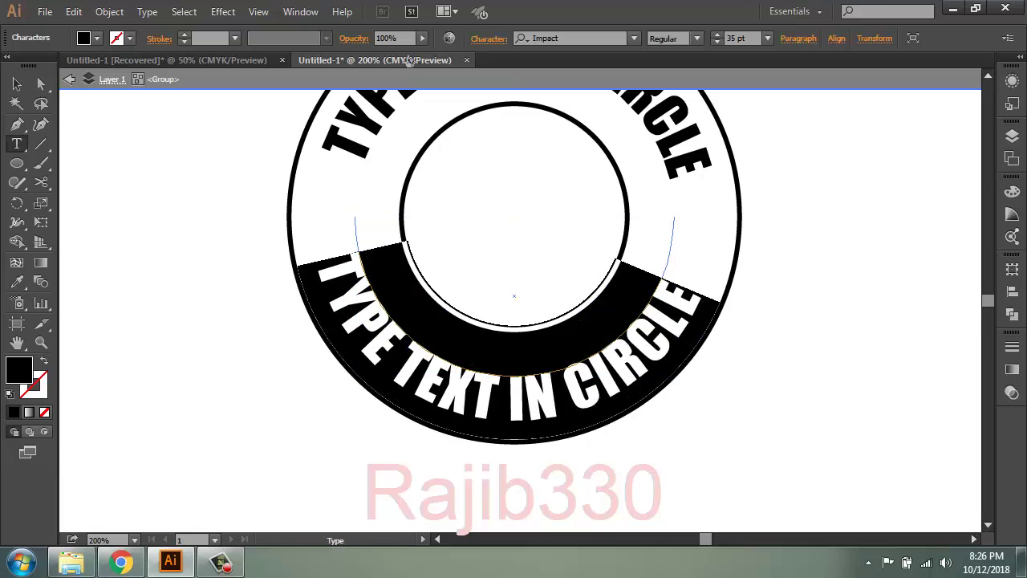
left_click(486, 40)
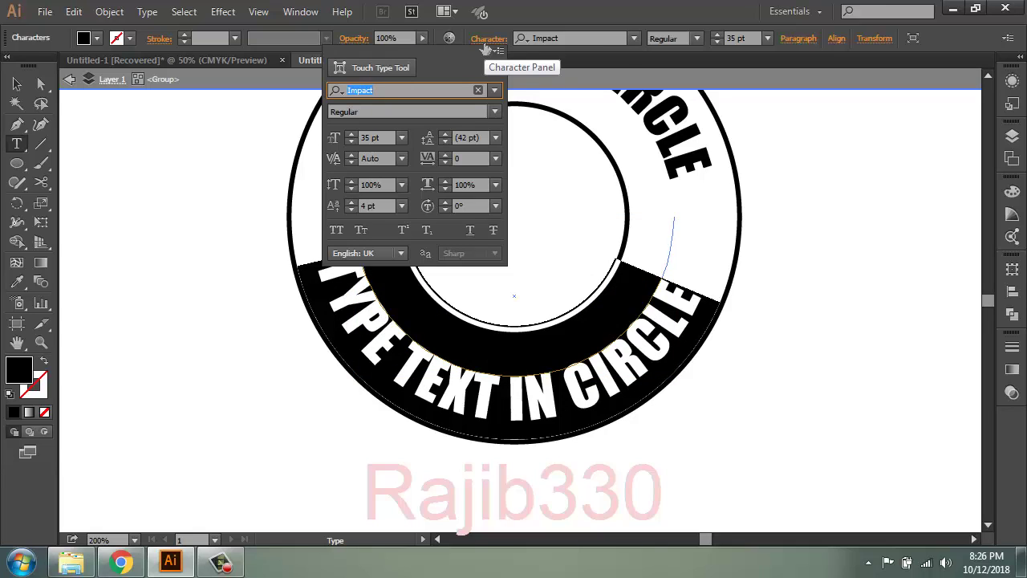
left_click(486, 40)
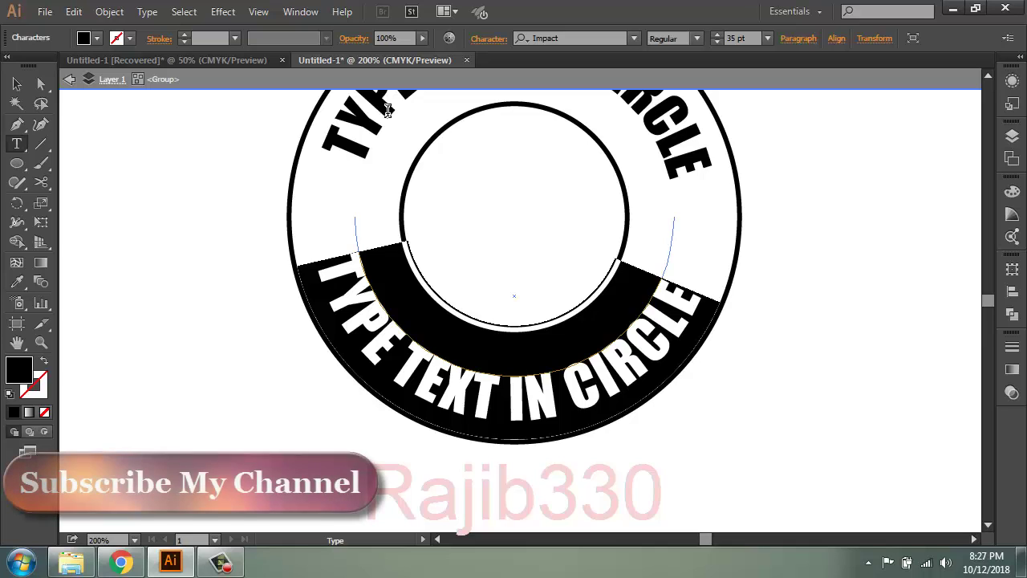
left_click(373, 311)
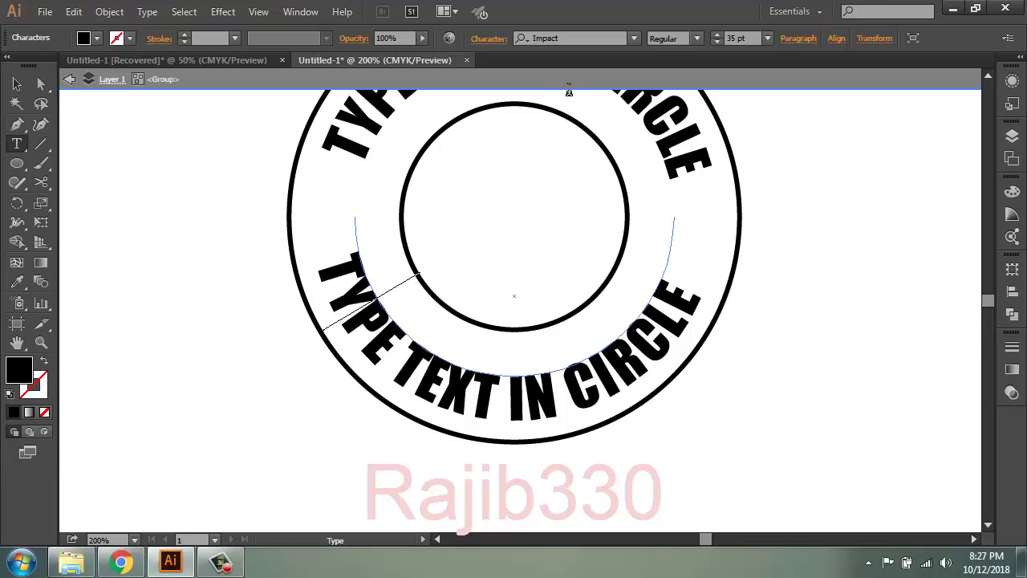
Step: Zoom to 100% and enlarge the whole ring design evenly
left_click(17, 85)
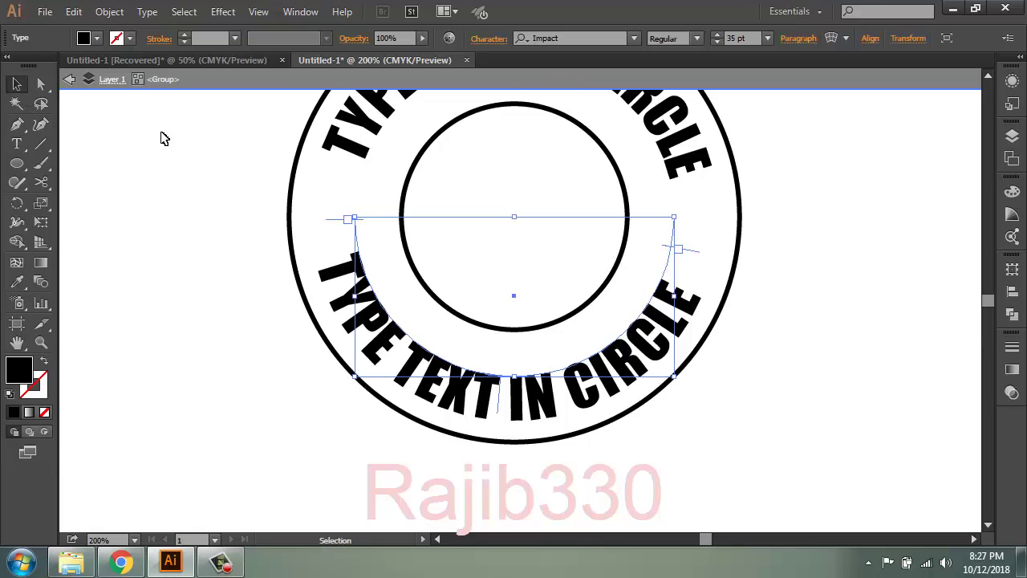
left_click(377, 191)
left_click(363, 149)
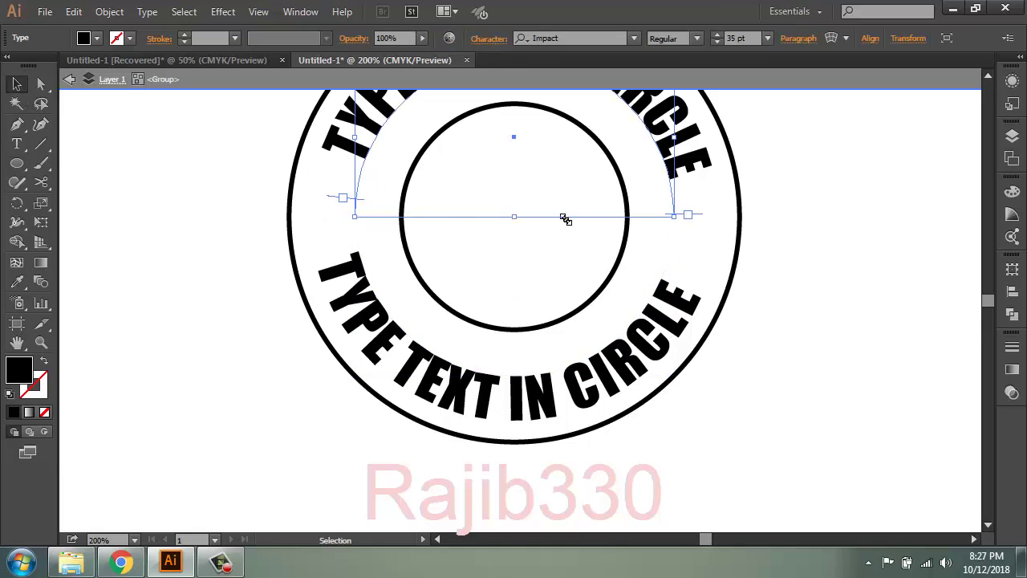
left_click(827, 211)
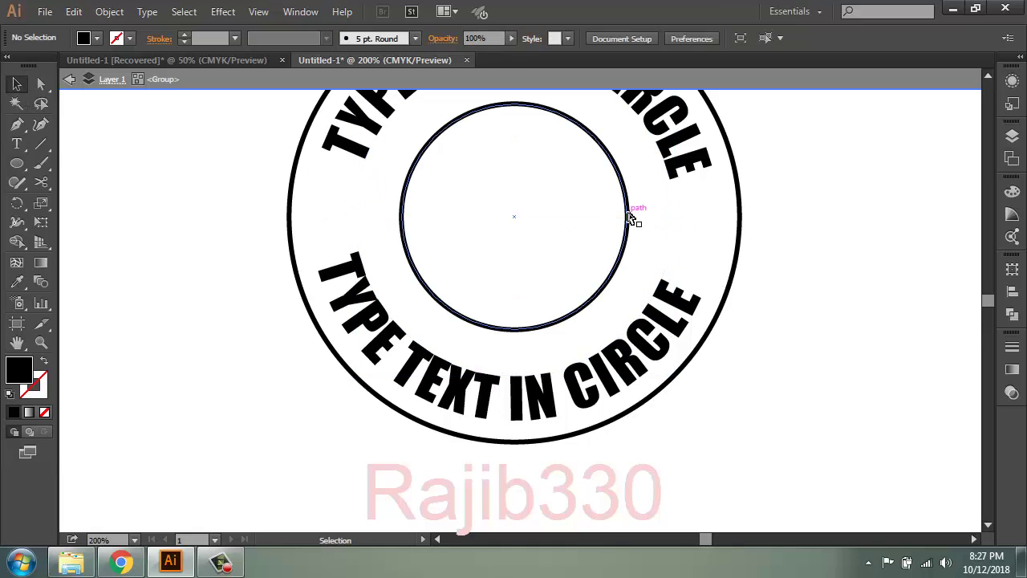
key("a")
key("ctrl+1")
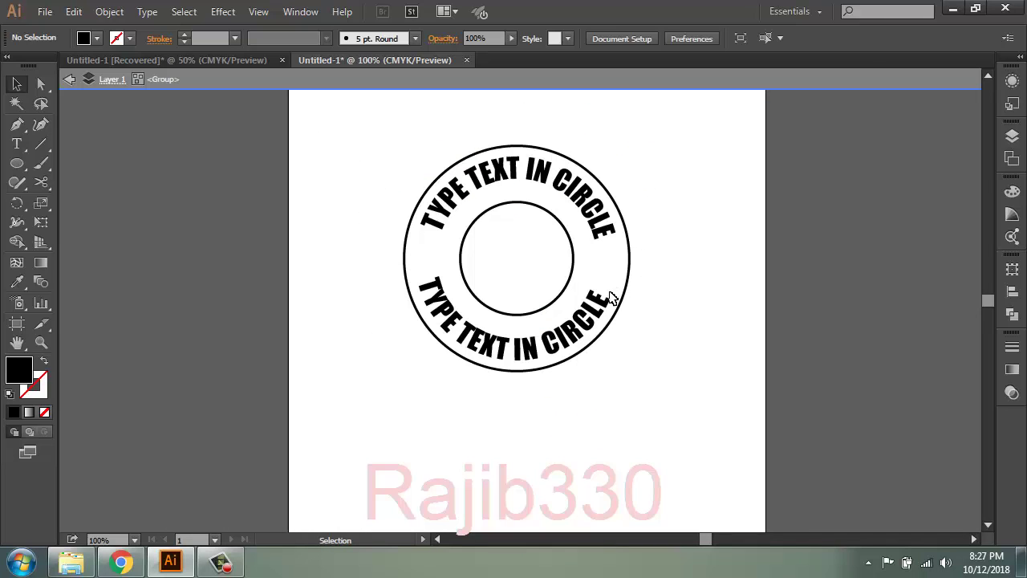
scroll(683, 205, "up", 3)
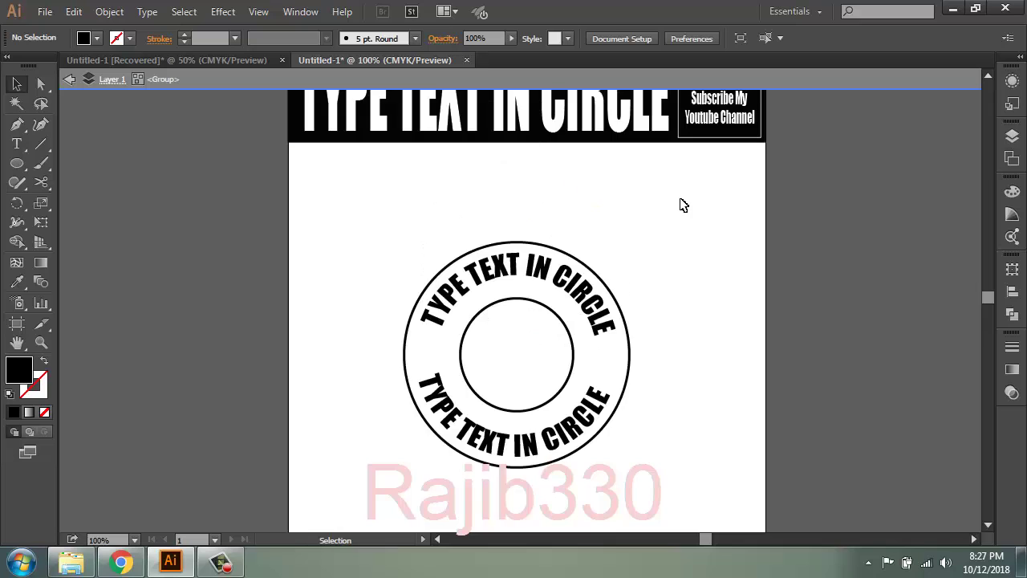
left_click_drag(366, 191, 729, 524)
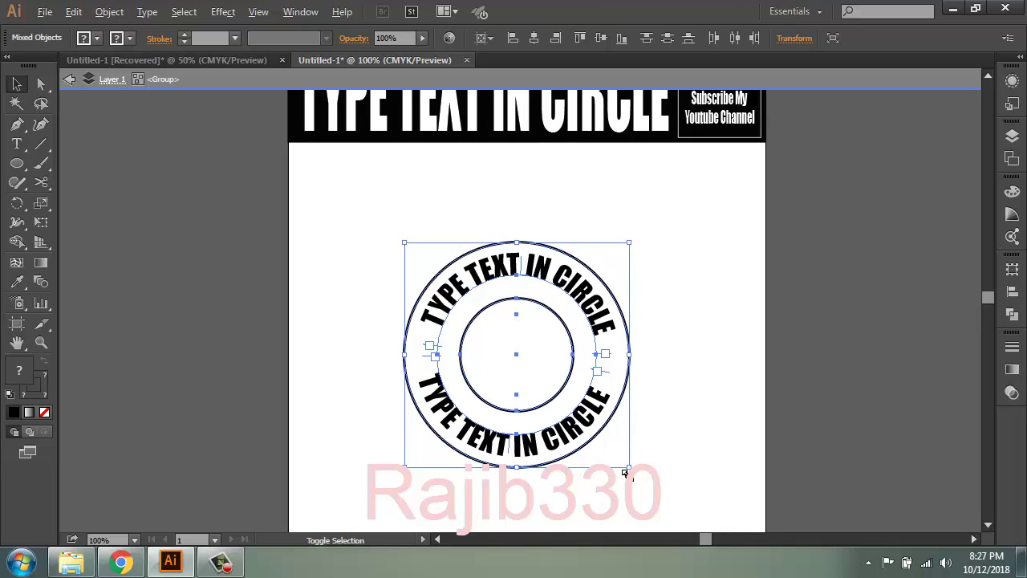
left_click_drag(628, 467, 680, 511)
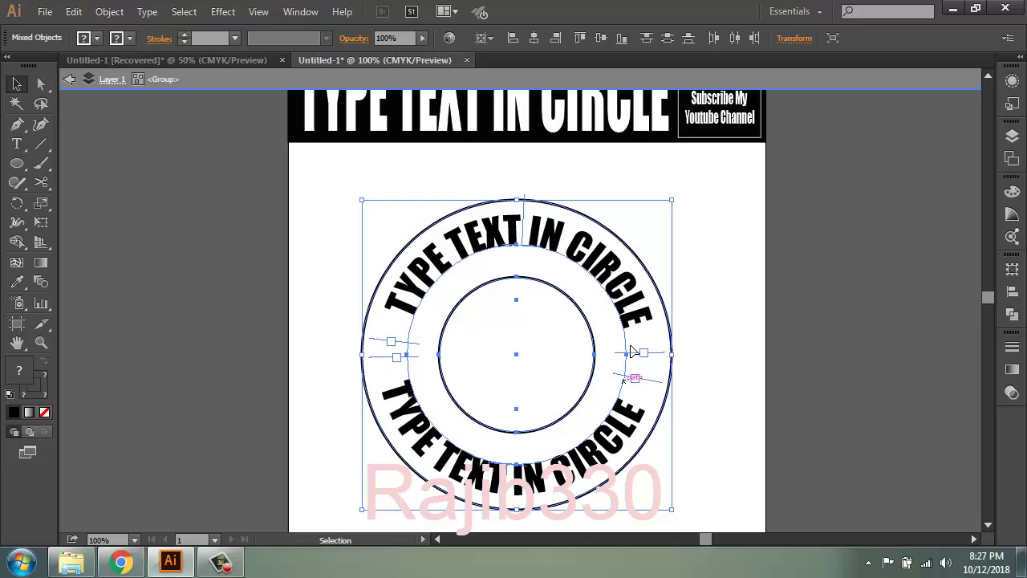
left_click(710, 337)
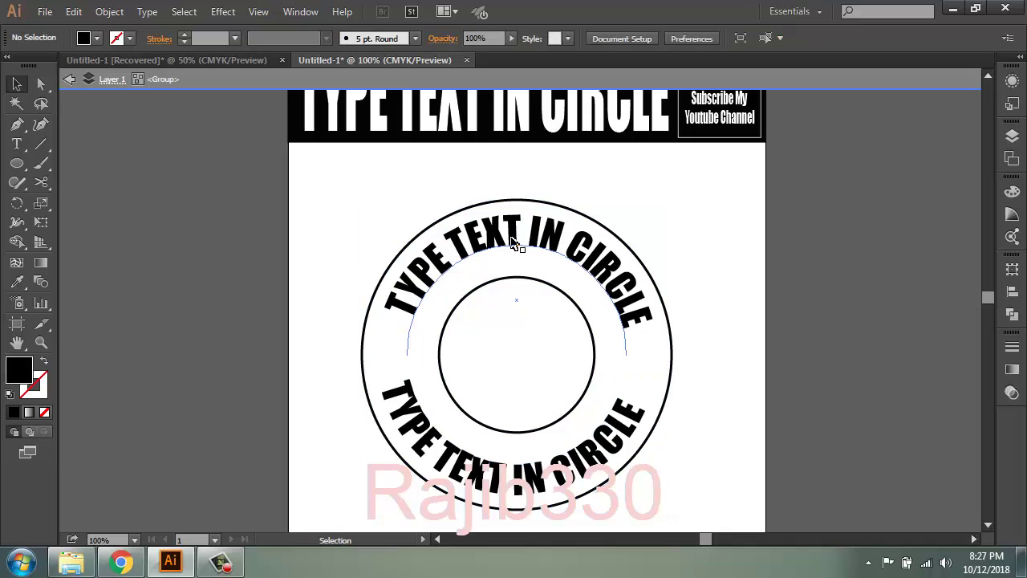
Step: Marquee-select all circles and curved text and nudge them two steps right
left_click(525, 236)
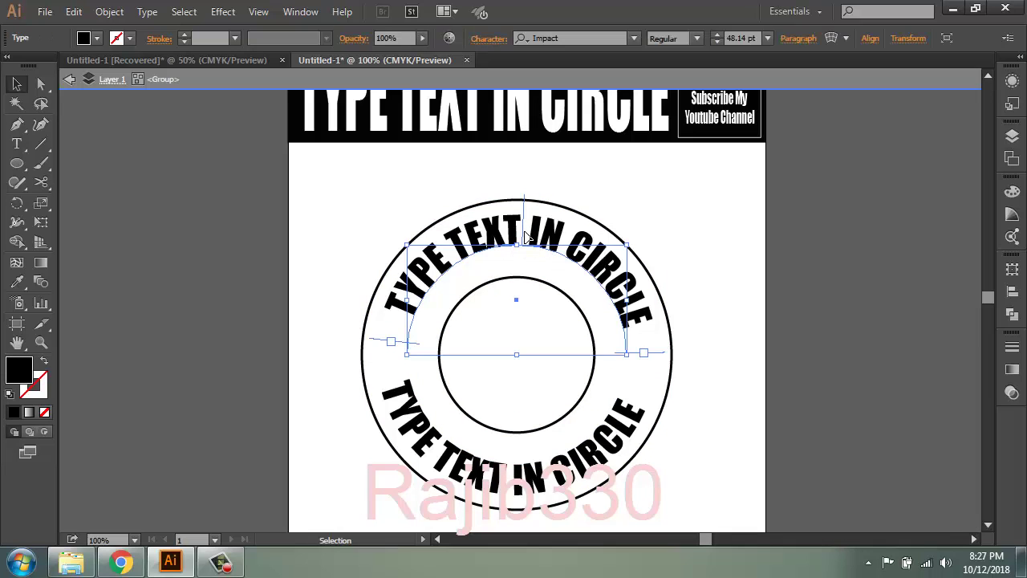
left_click_drag(683, 202, 363, 514)
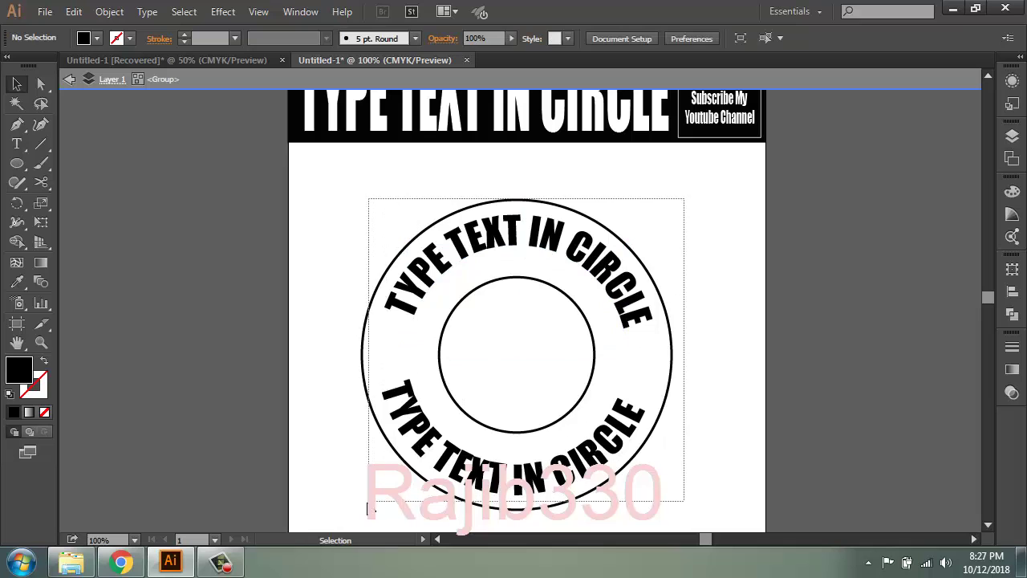
key("Right")
key("Right")
key("Right")
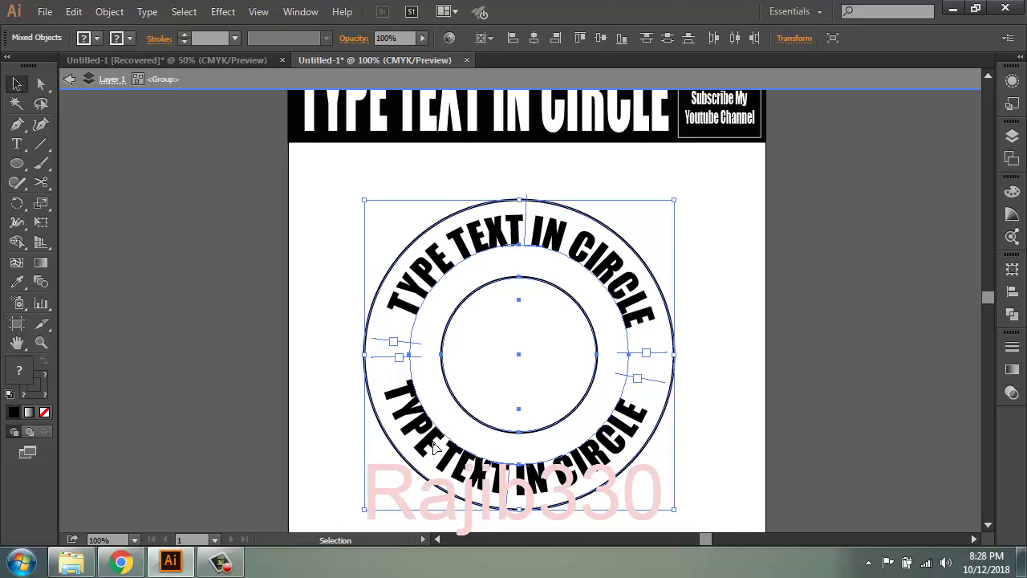
key("Right")
key("Right")
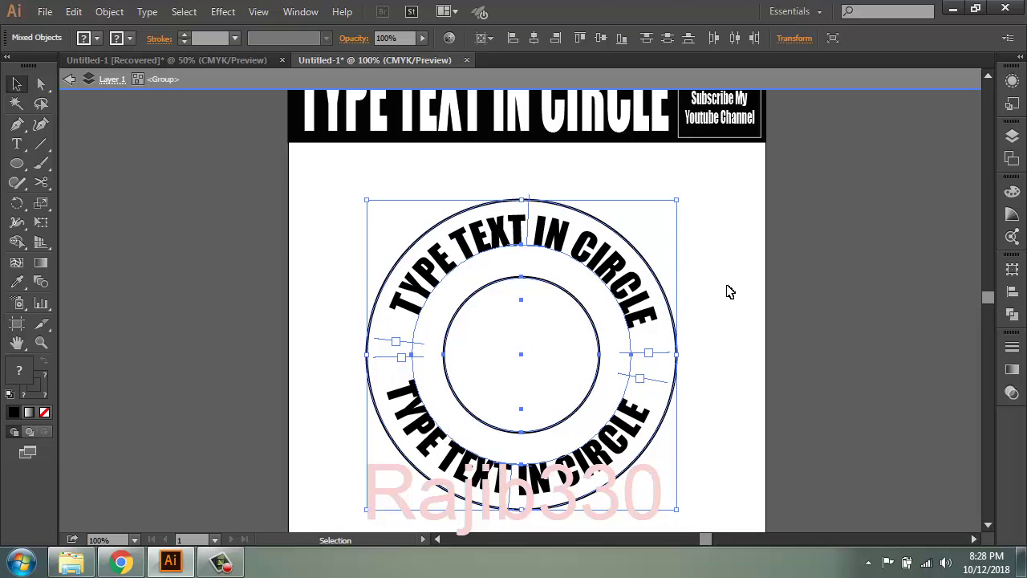
left_click(333, 245)
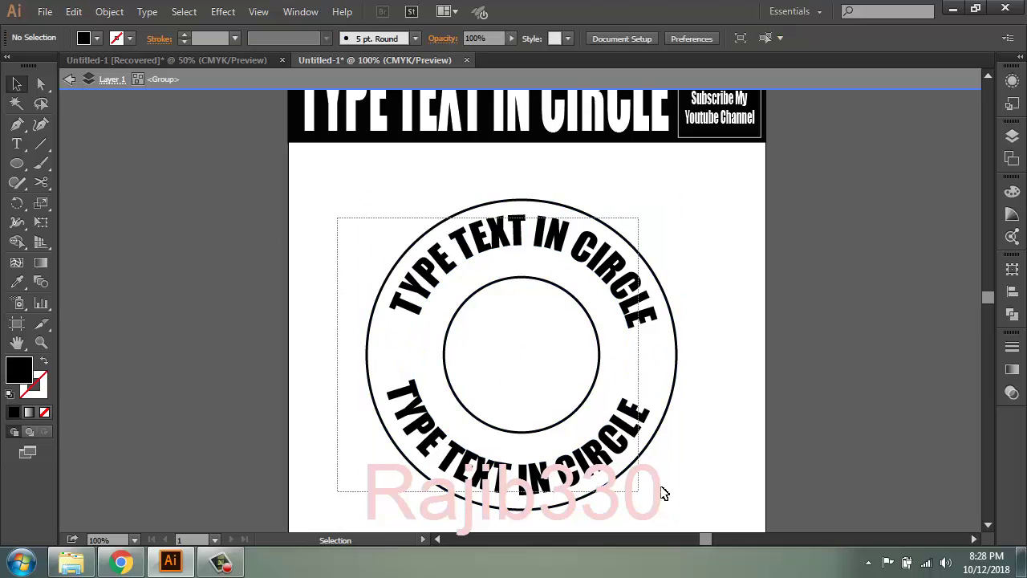
left_click_drag(337, 232, 698, 497)
left_click(720, 314)
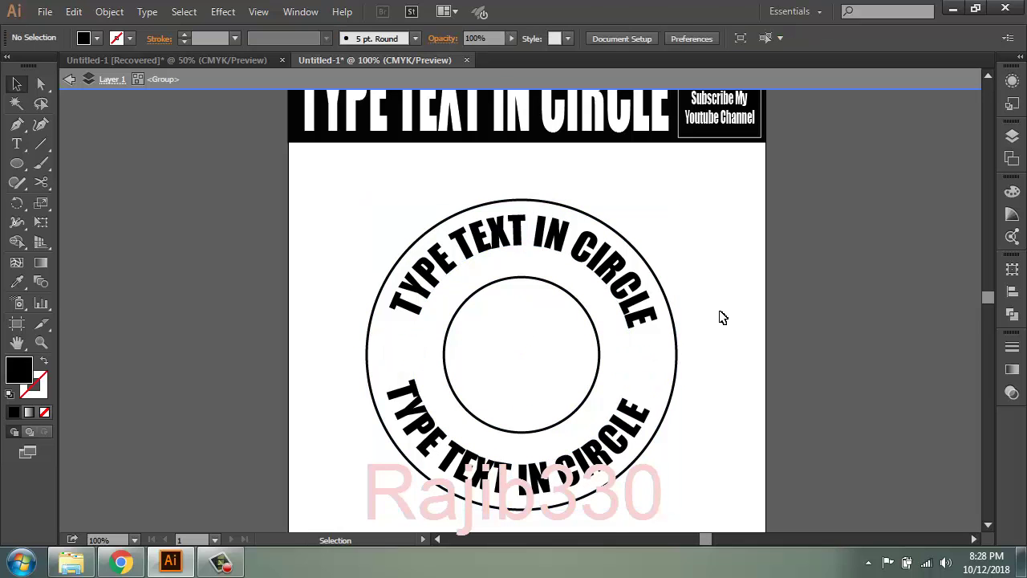
left_click(221, 562)
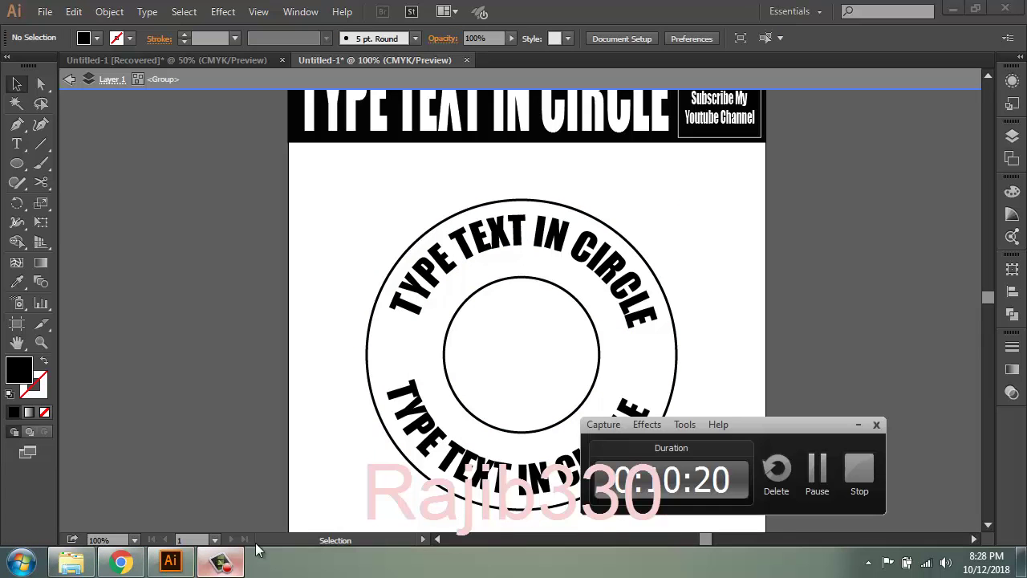
left_click(817, 472)
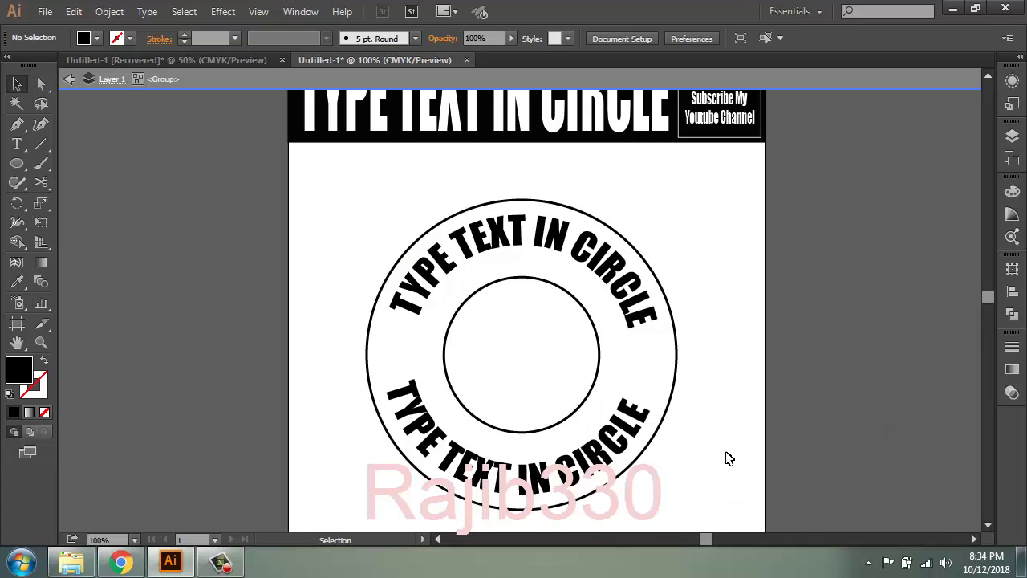
left_click(373, 324)
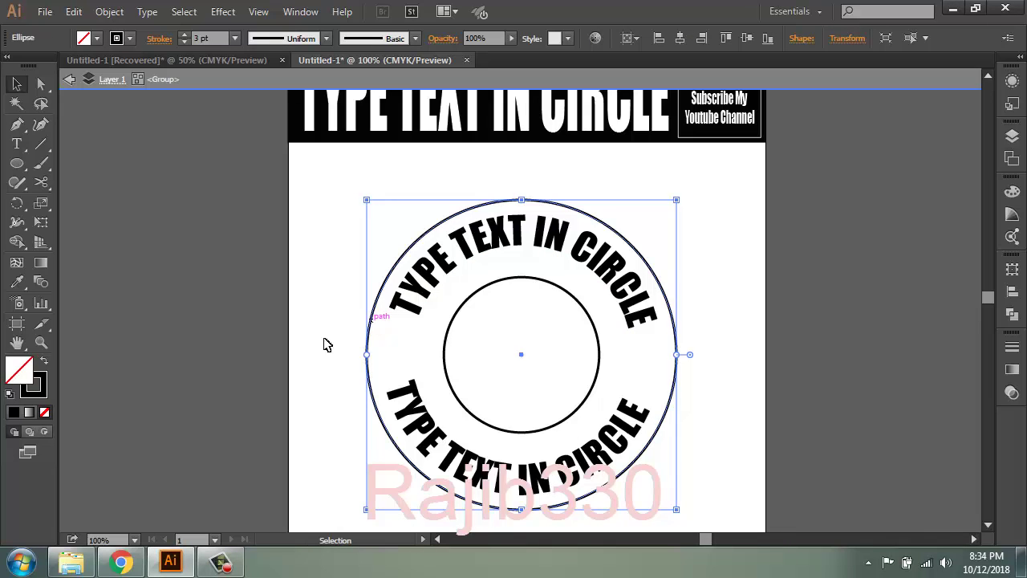
Step: Fill the outer circle with blue from the Fill swatches
left_click(96, 38)
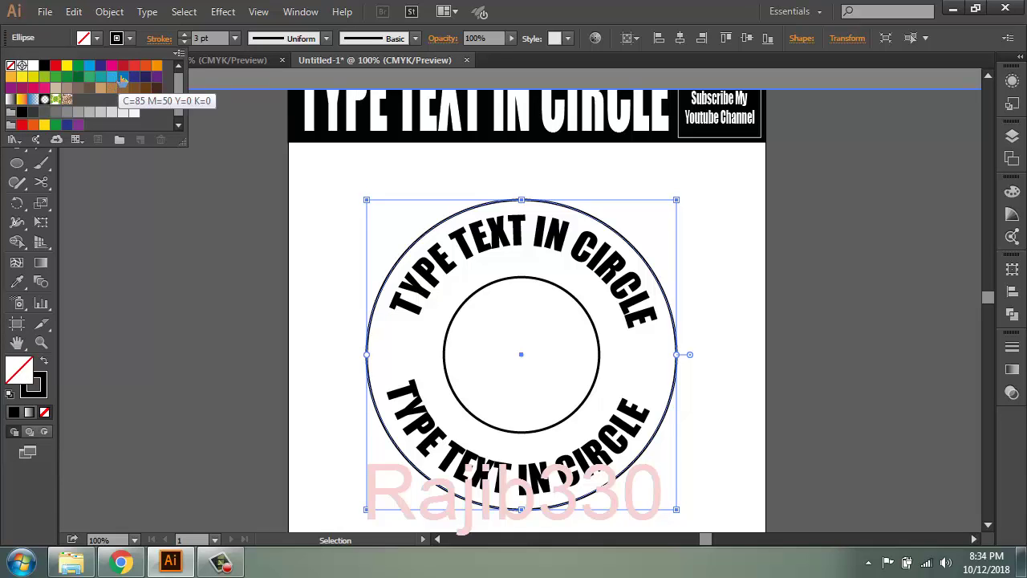
left_click(123, 77)
left_click(596, 326)
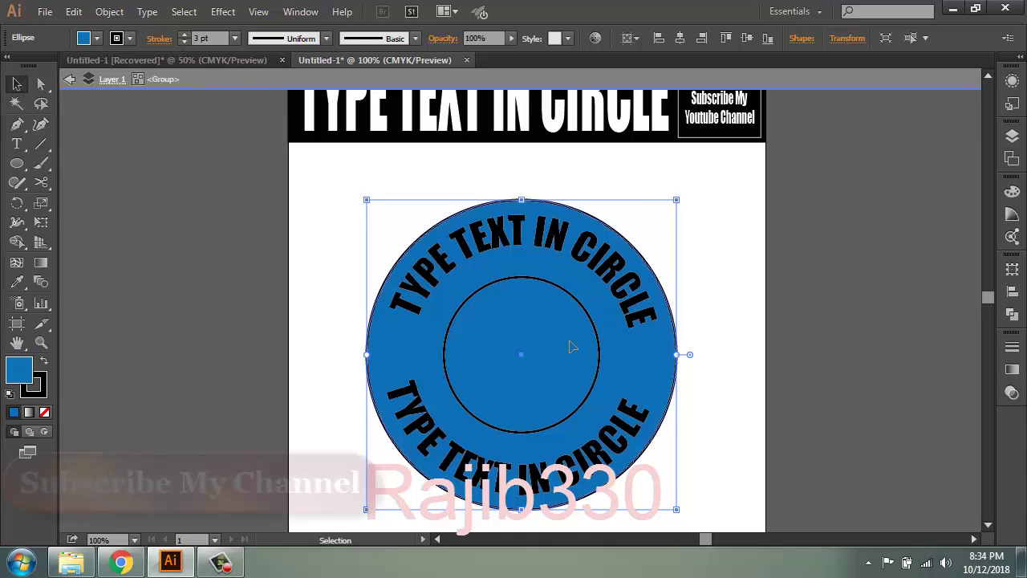
Step: Isolate the group and fill the inner circle with white
double_click(598, 332)
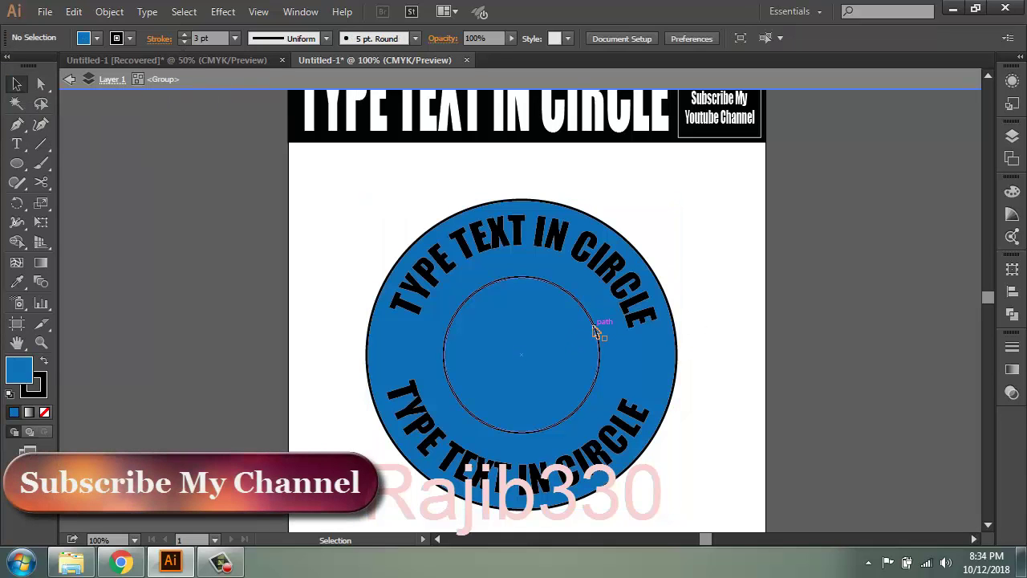
left_click(595, 329)
left_click(97, 39)
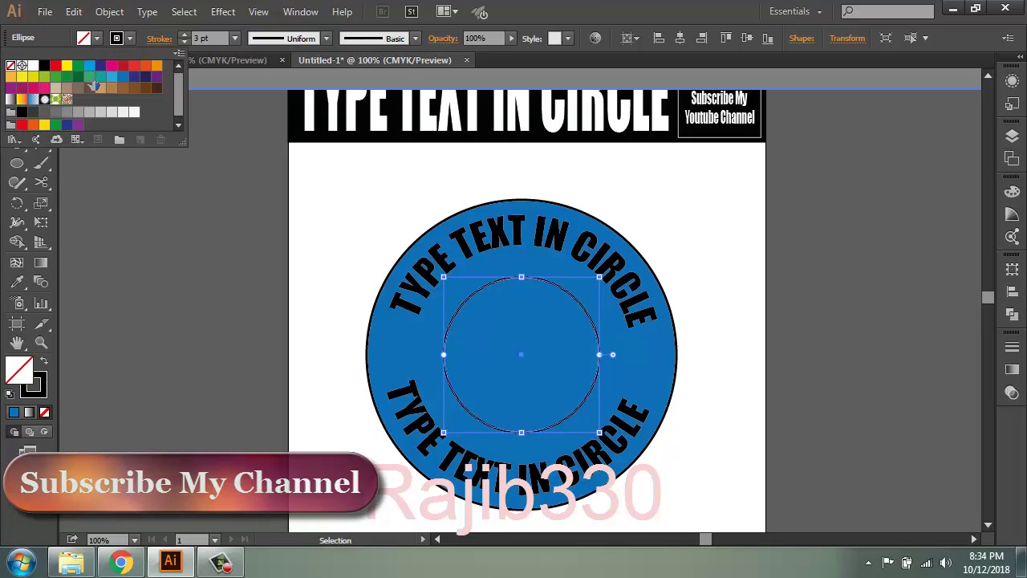
left_click(33, 65)
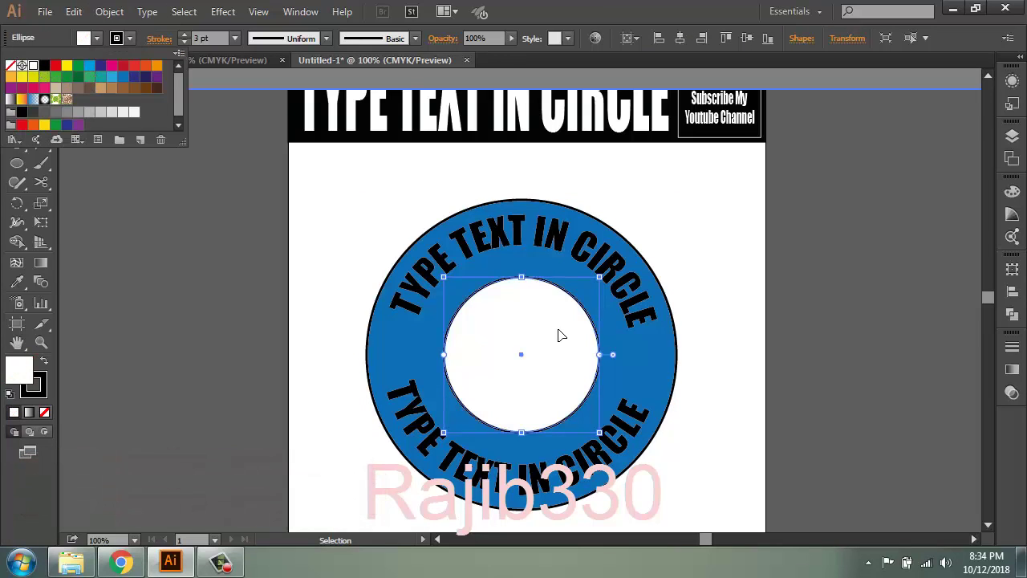
left_click(697, 334)
Step: Change the outer ring's fill to tan (C=30 M=50 Y=75 K=10), then deselect it
left_click(651, 354)
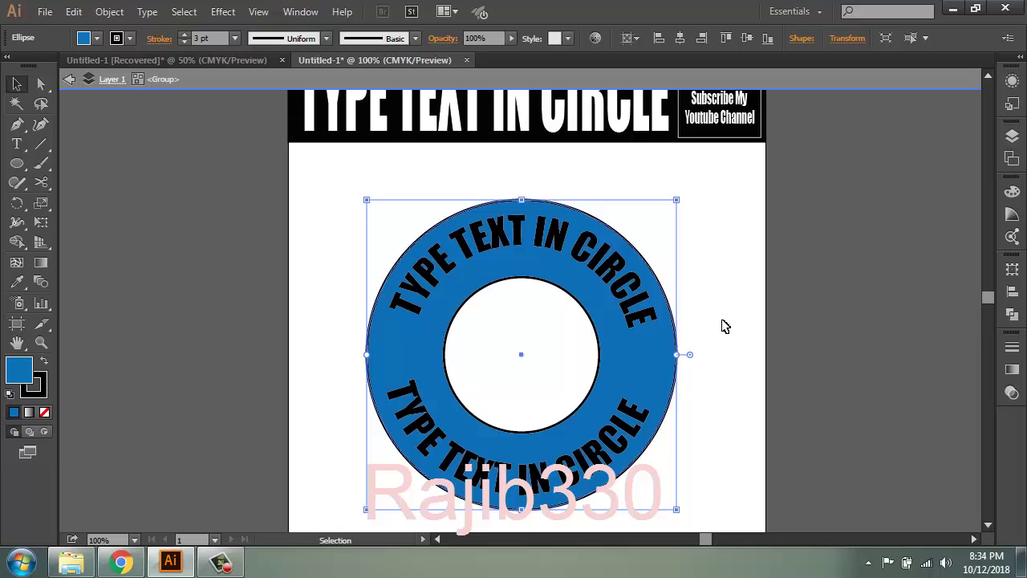
left_click(116, 39)
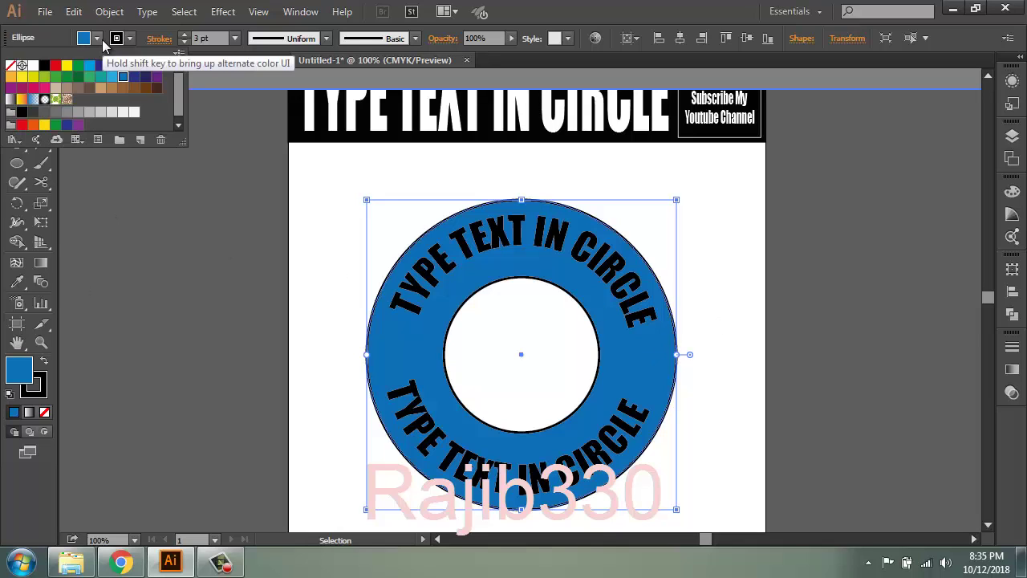
left_click(112, 89)
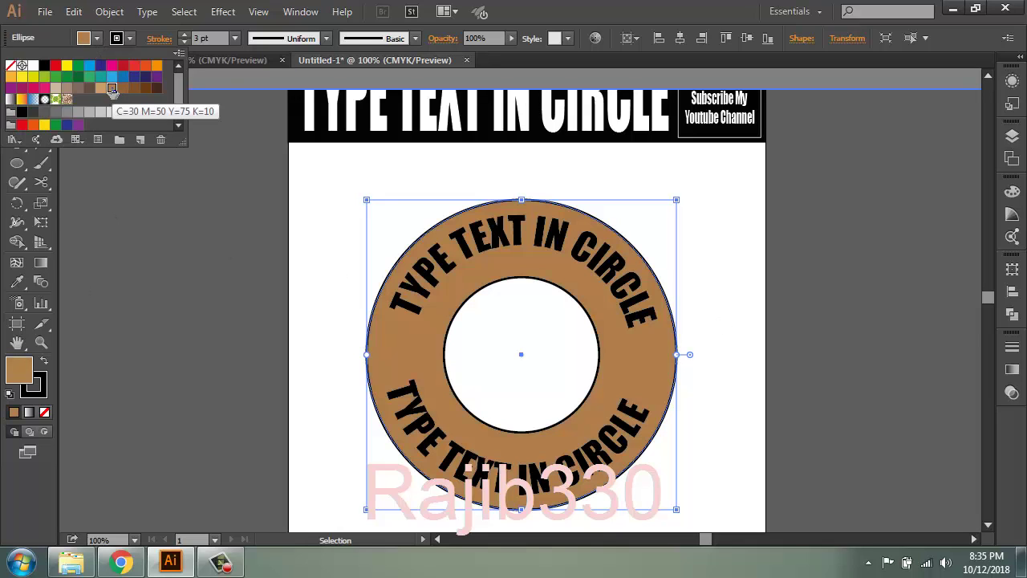
left_click(729, 269)
scroll(731, 269, "down", 3)
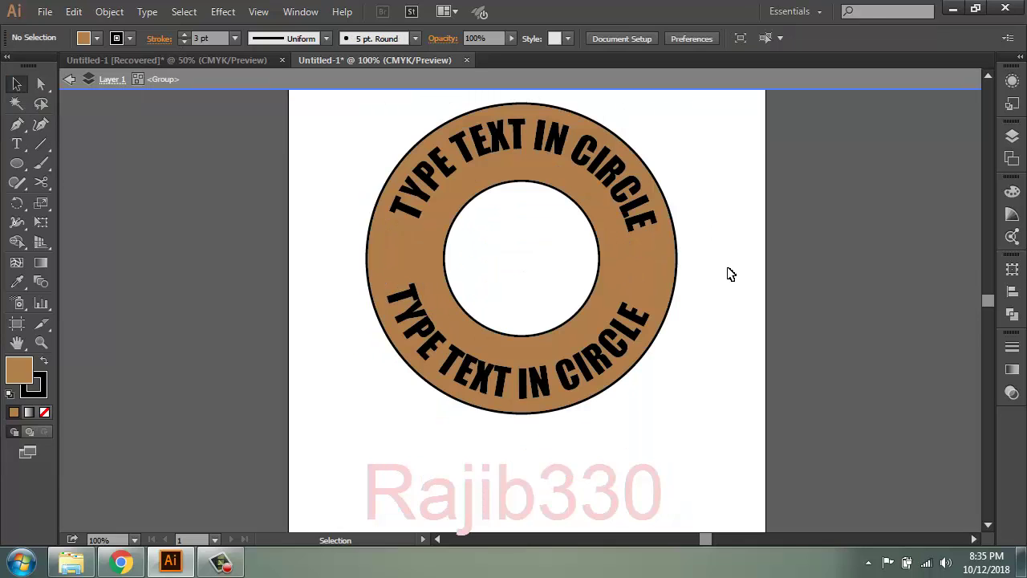
scroll(730, 274, "down", 1)
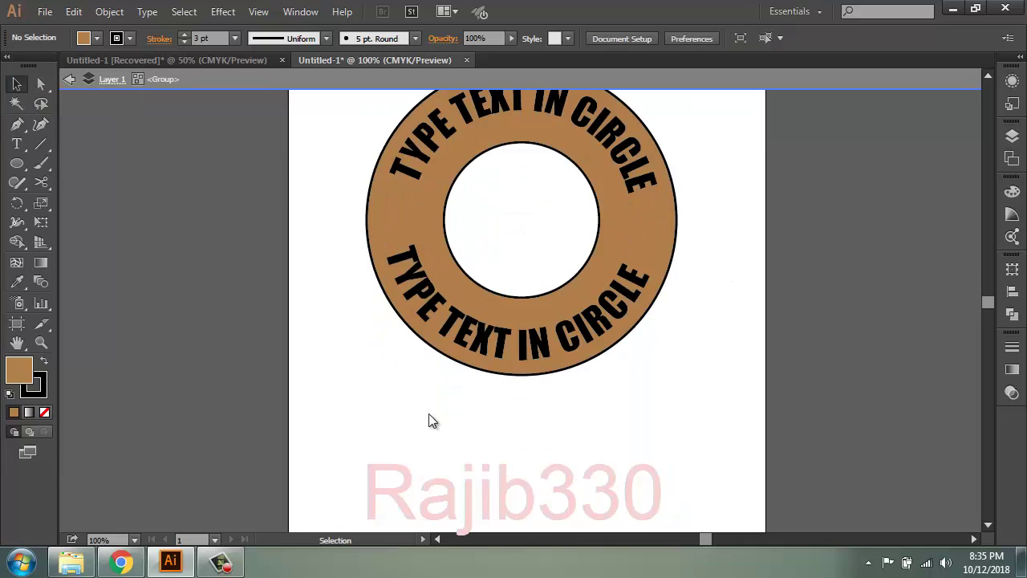
Step: Add 'THNKS FOR WATCHING' in 35 pt Impact, centred beneath the tan badge
left_click(18, 144)
scroll(329, 354, "down", 3)
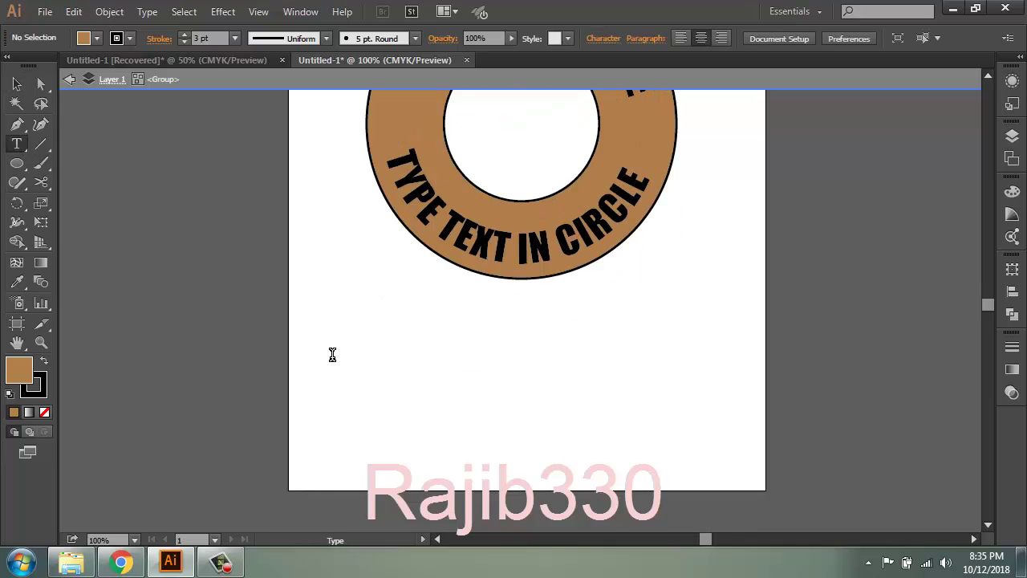
left_click(618, 420)
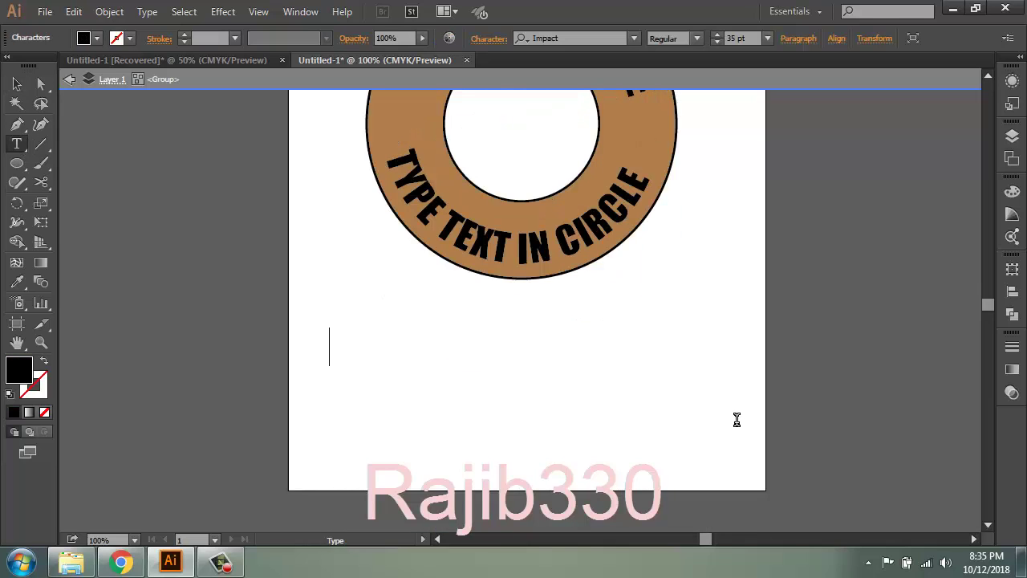
type("THN")
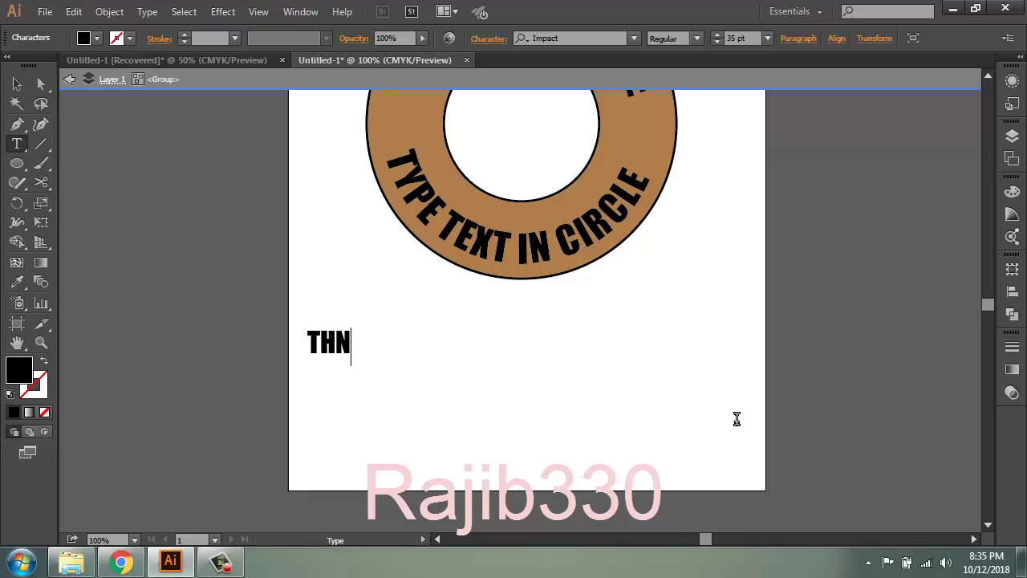
type("KS")
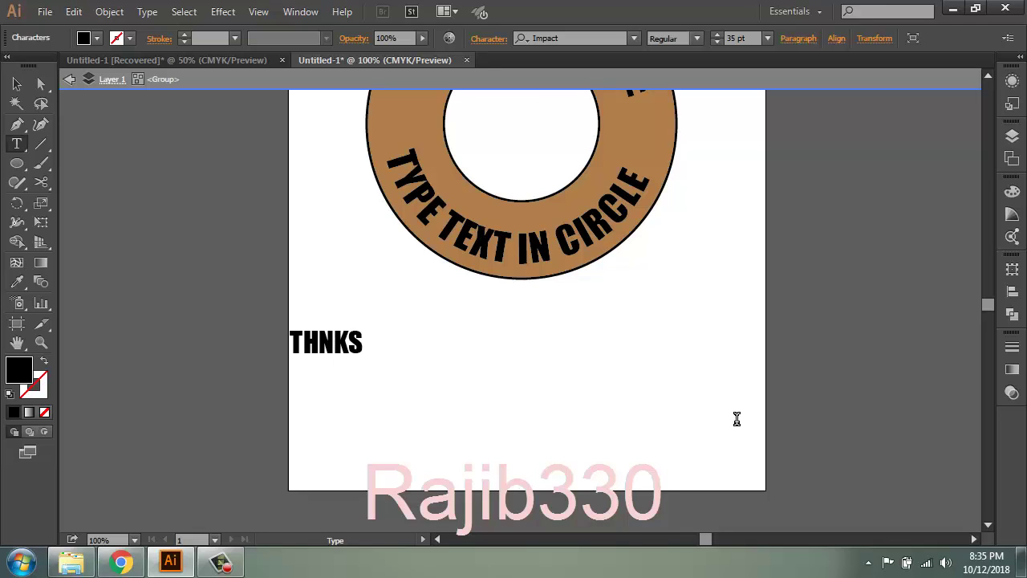
type(" FOR")
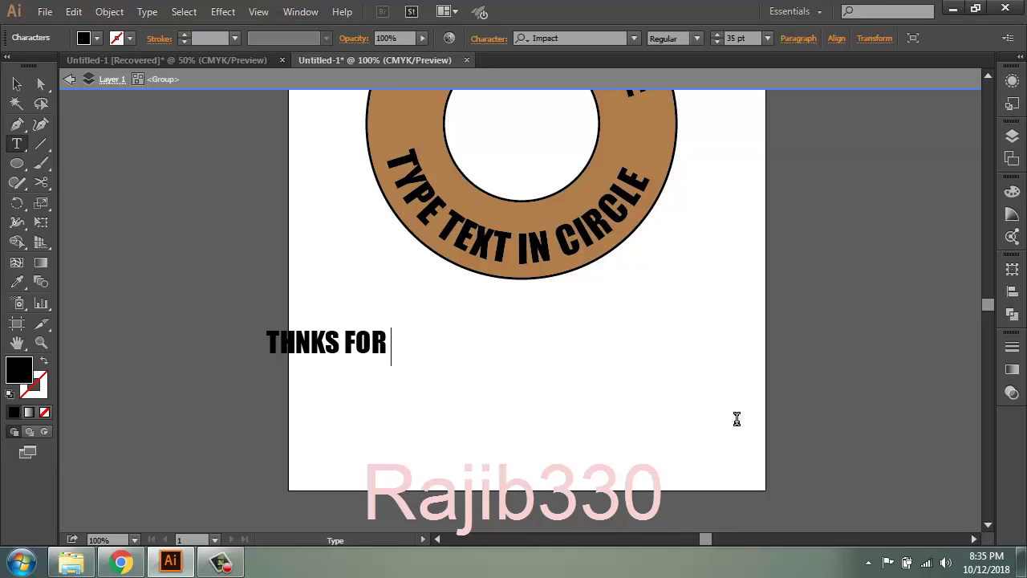
type(" WATC")
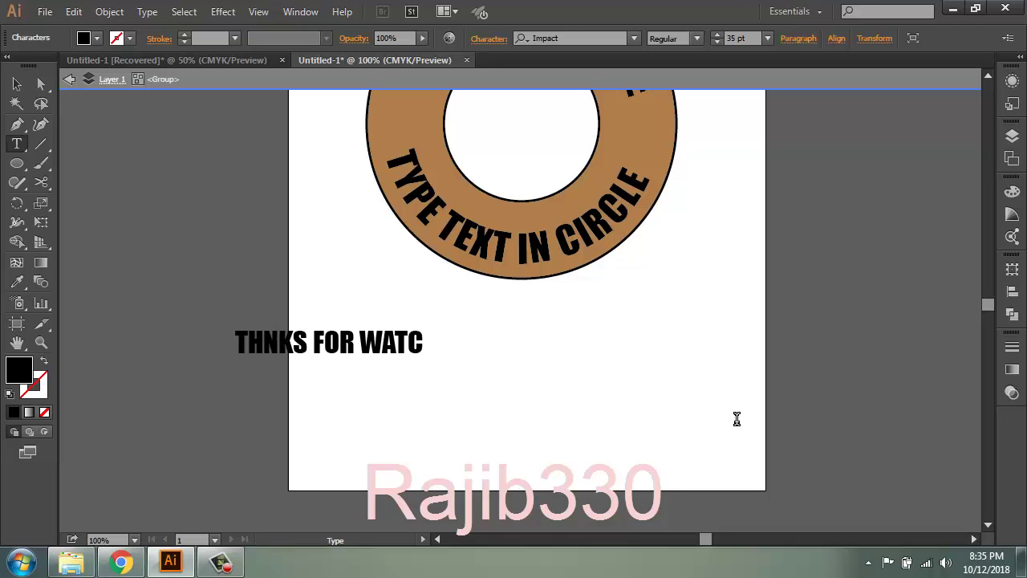
type("HING")
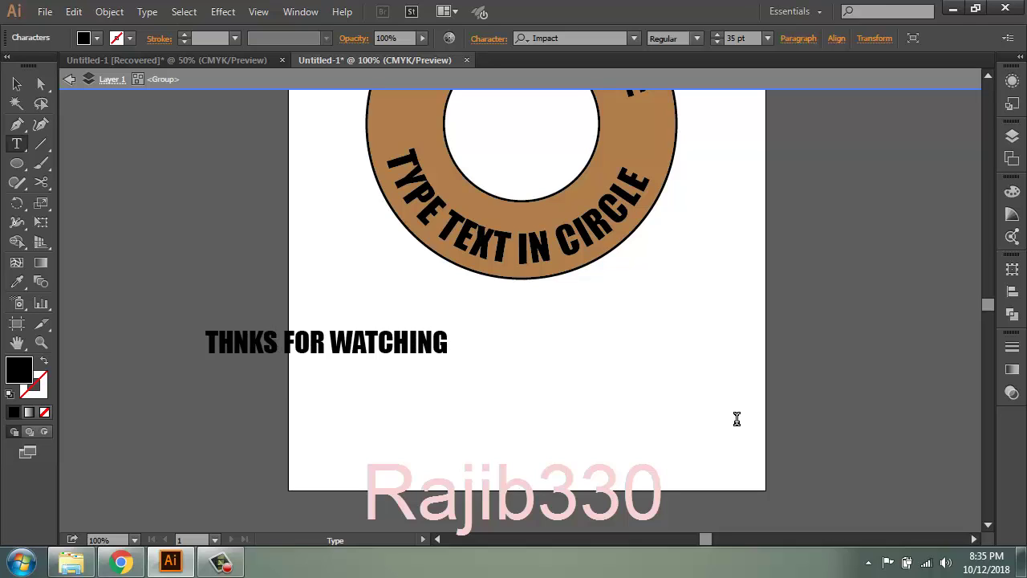
key("Escape")
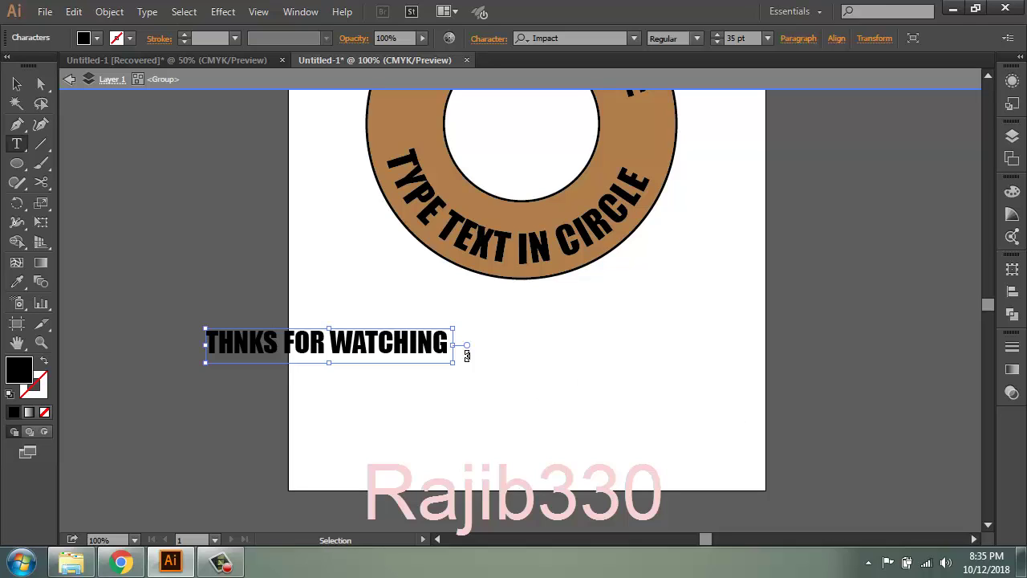
left_click_drag(384, 345, 563, 343)
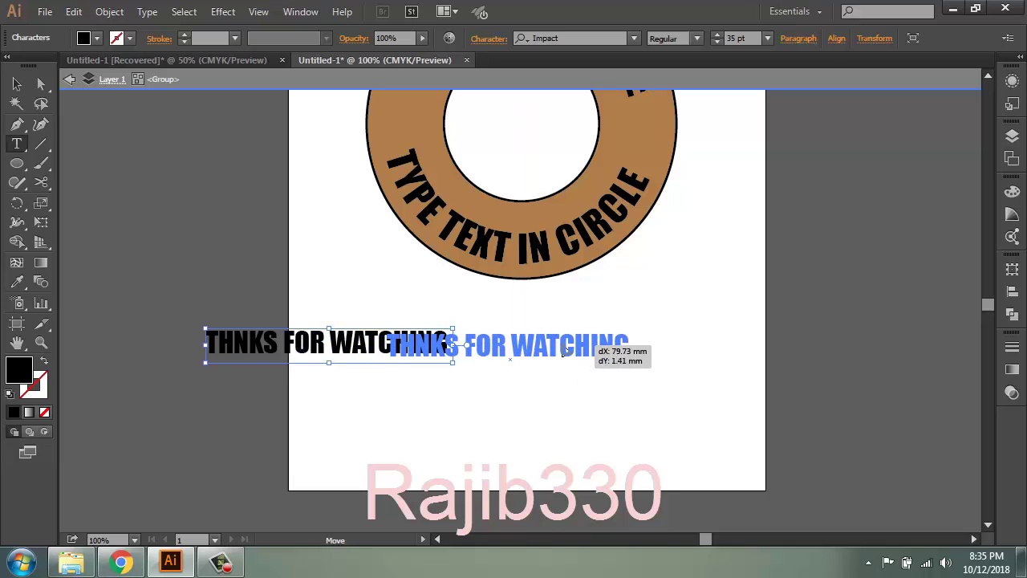
scroll(563, 343, "up", 2)
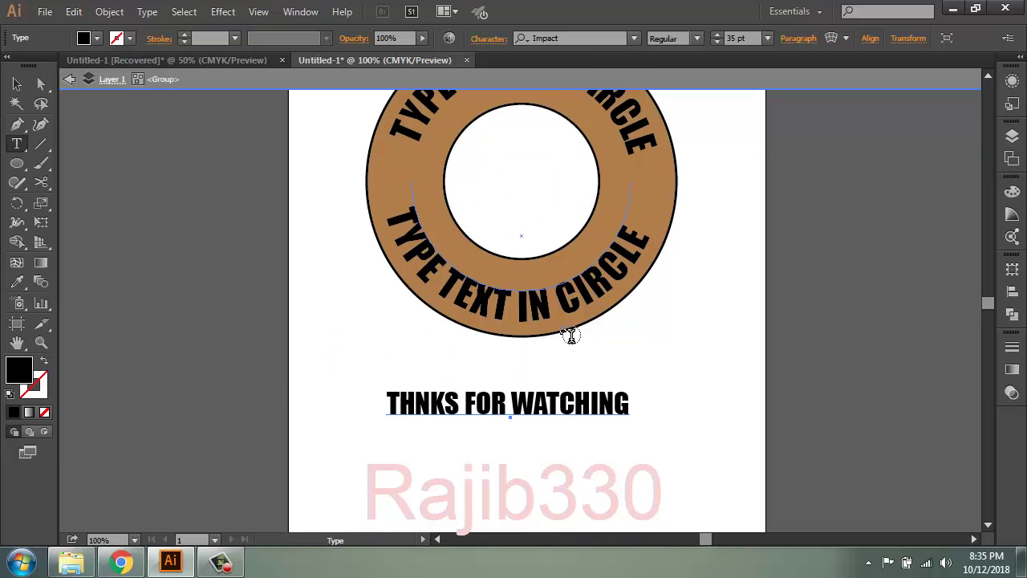
left_click(220, 562)
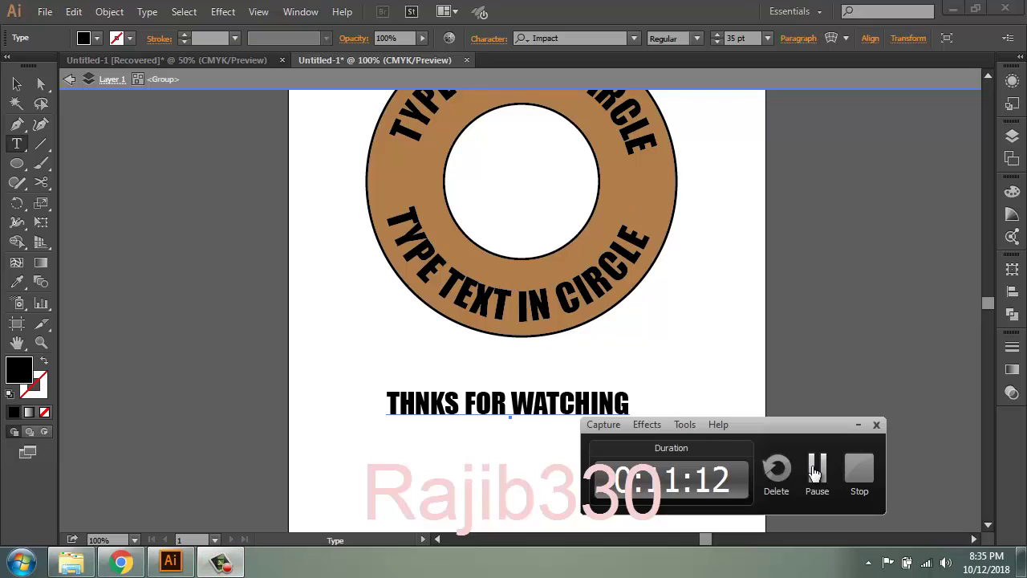